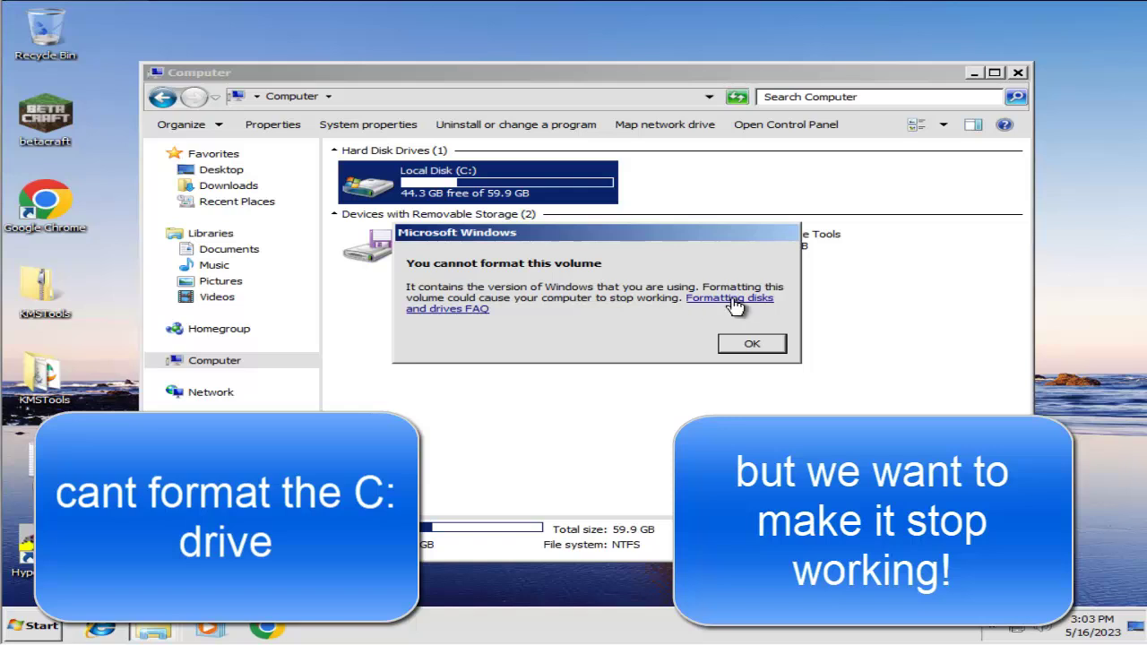
# - Dismiss the format warning and show the CD/DVD (SATA) device in the virtual machine's settings
pyautogui.click(752, 345)
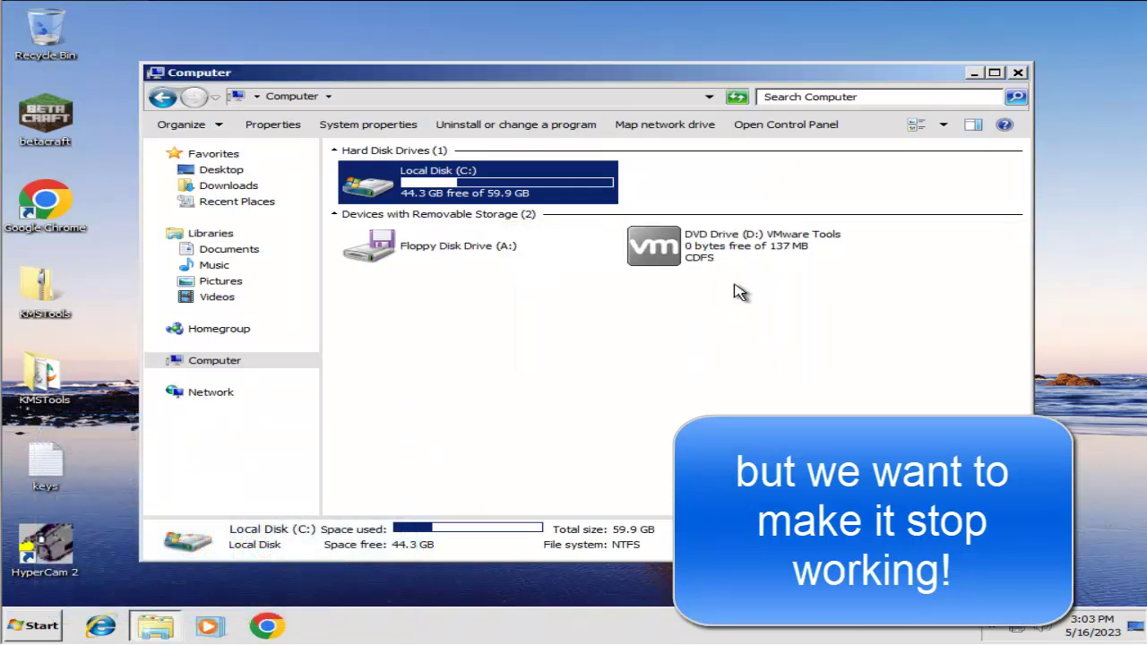
pyautogui.moveTo(853, 332); pyautogui.dragTo(717, 263)
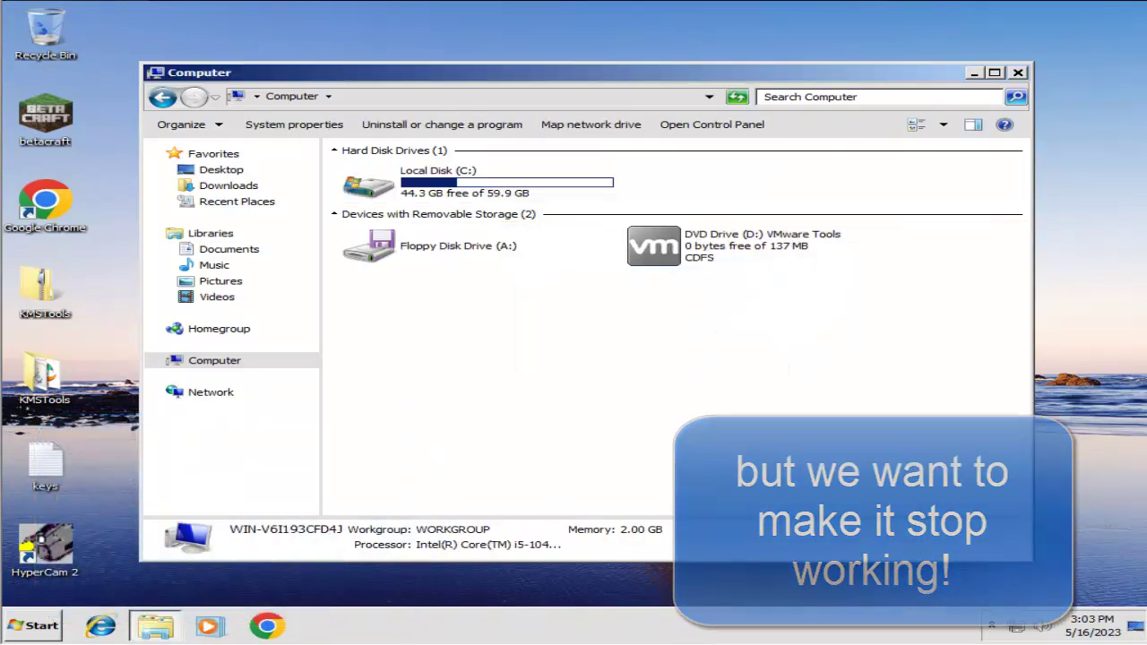
pyautogui.click(3, 1)
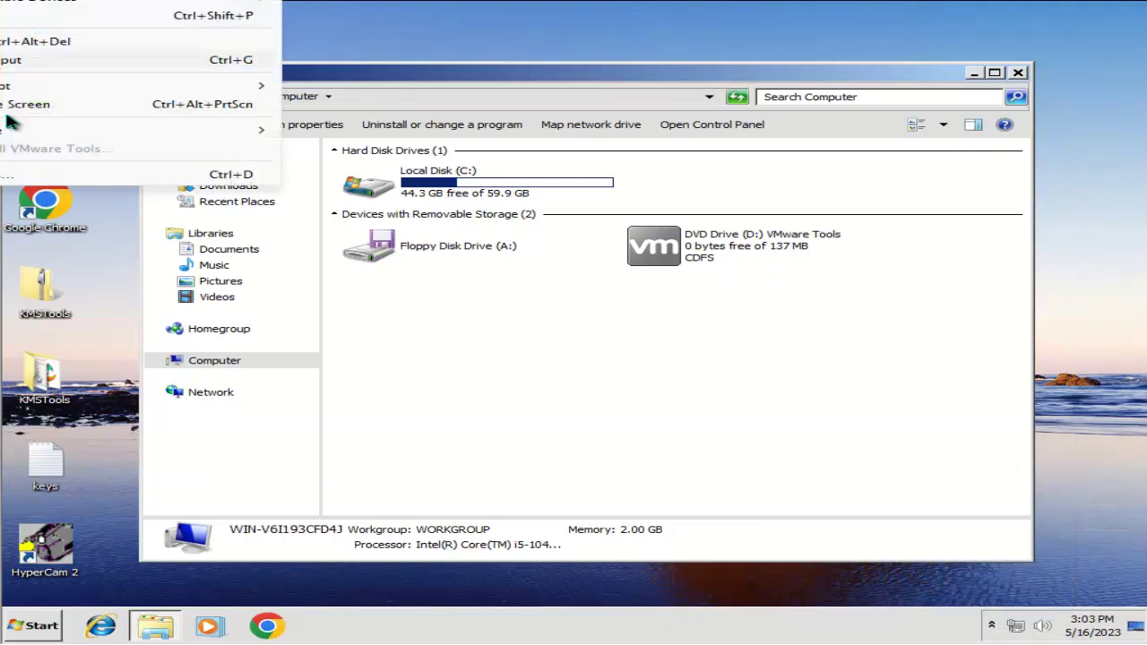
pyautogui.click(179, 176)
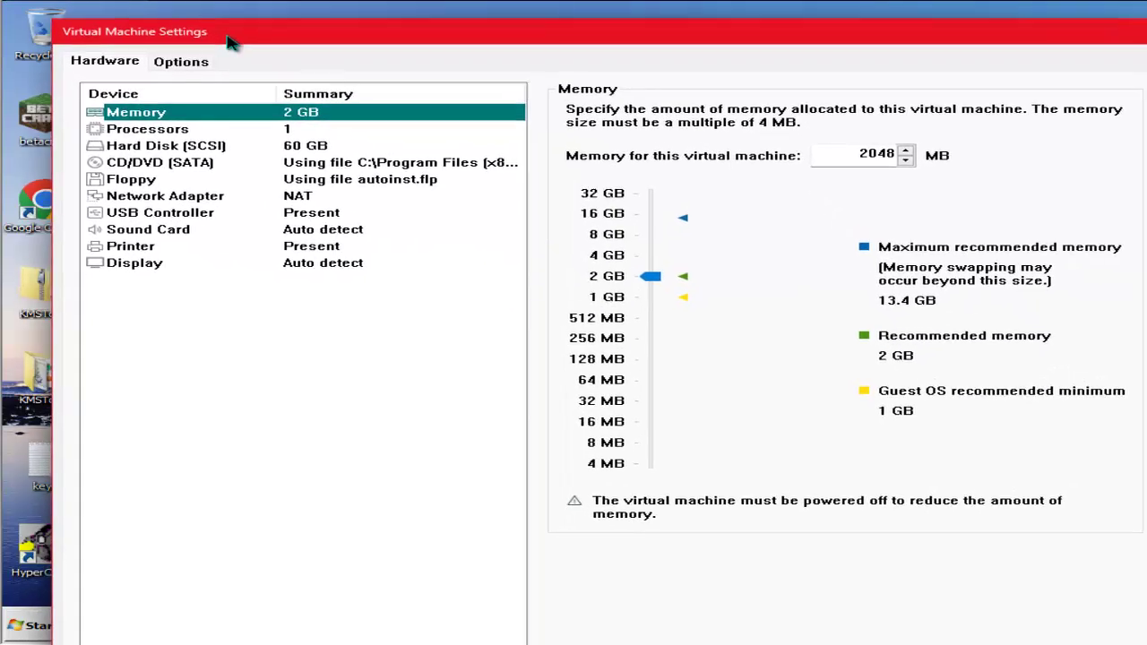
pyautogui.click(161, 163)
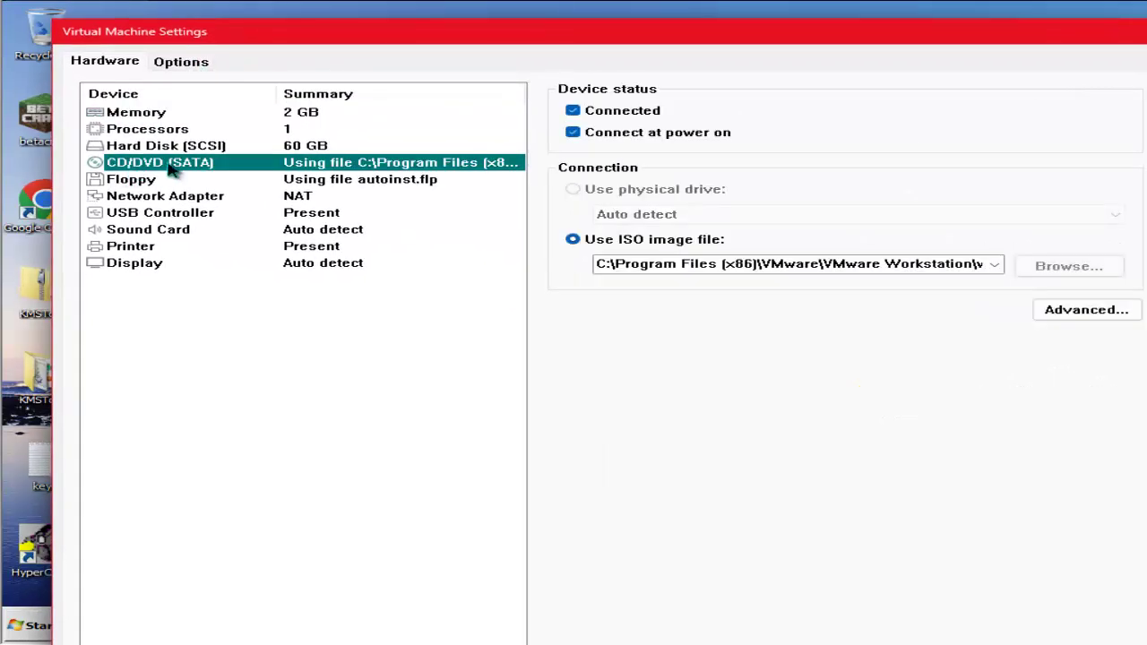
# - Use Win7PE_x64.iso from the host's downloads folder as the ISO image of the virtual CD/DVD drive
pyautogui.click(1046, 268)
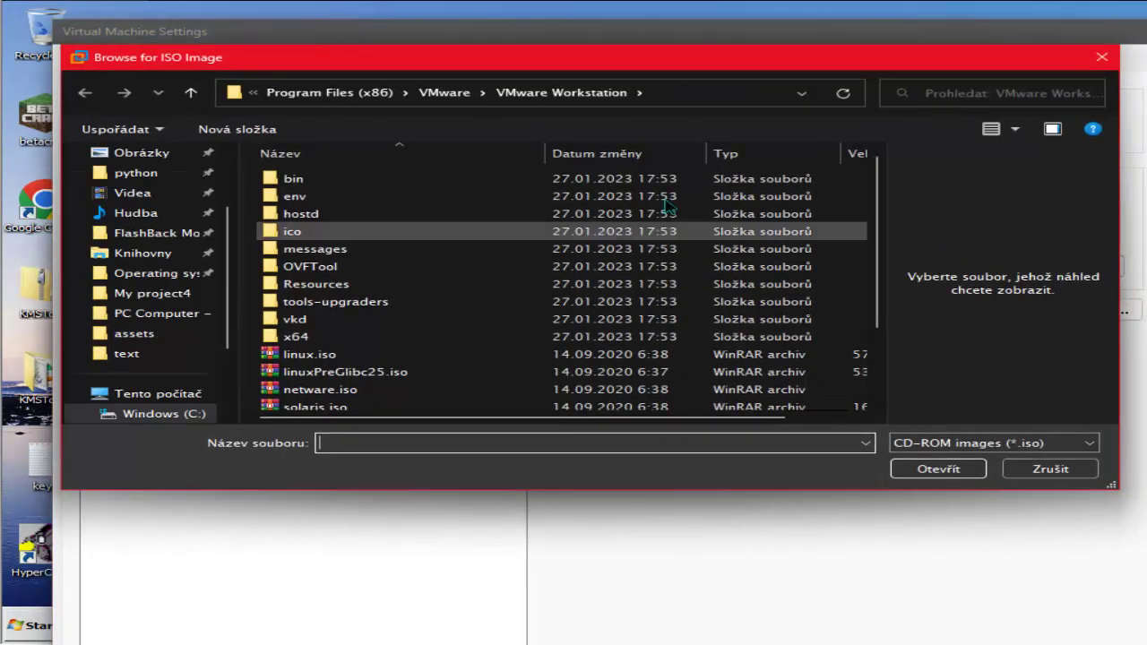
pyautogui.moveTo(246, 67); pyautogui.dragTo(623, 309)
pyautogui.scroll(3, 501, 484)
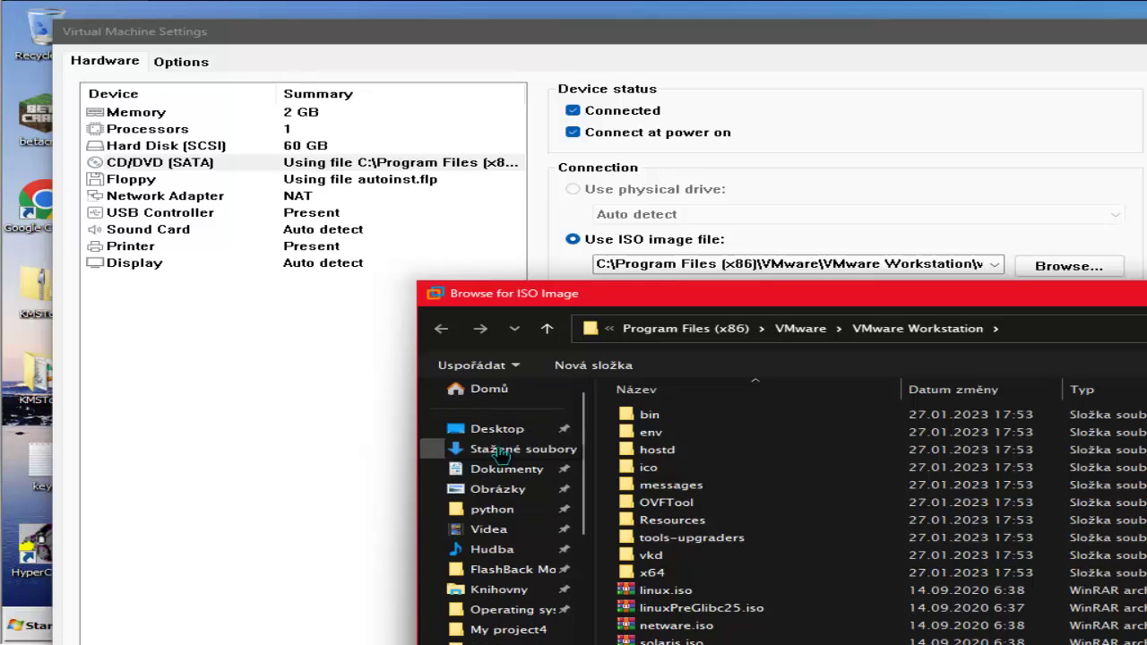
pyautogui.click(508, 453)
pyautogui.scroll(-10, 770, 519)
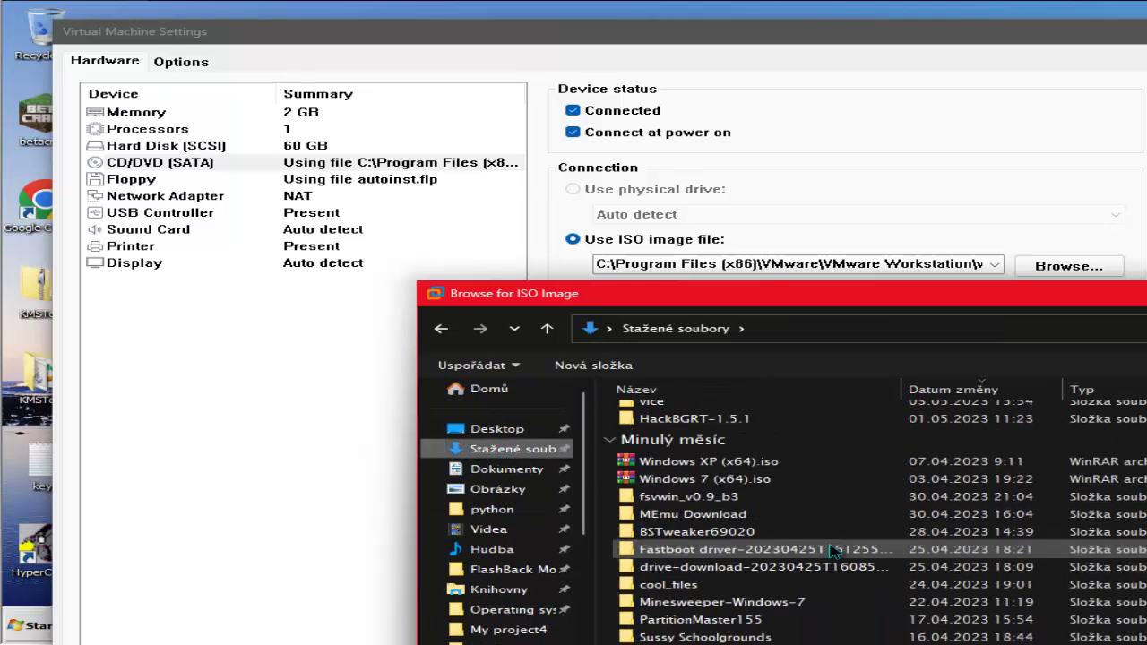
pyautogui.scroll(-5, 752, 484)
pyautogui.scroll(1, 757, 479)
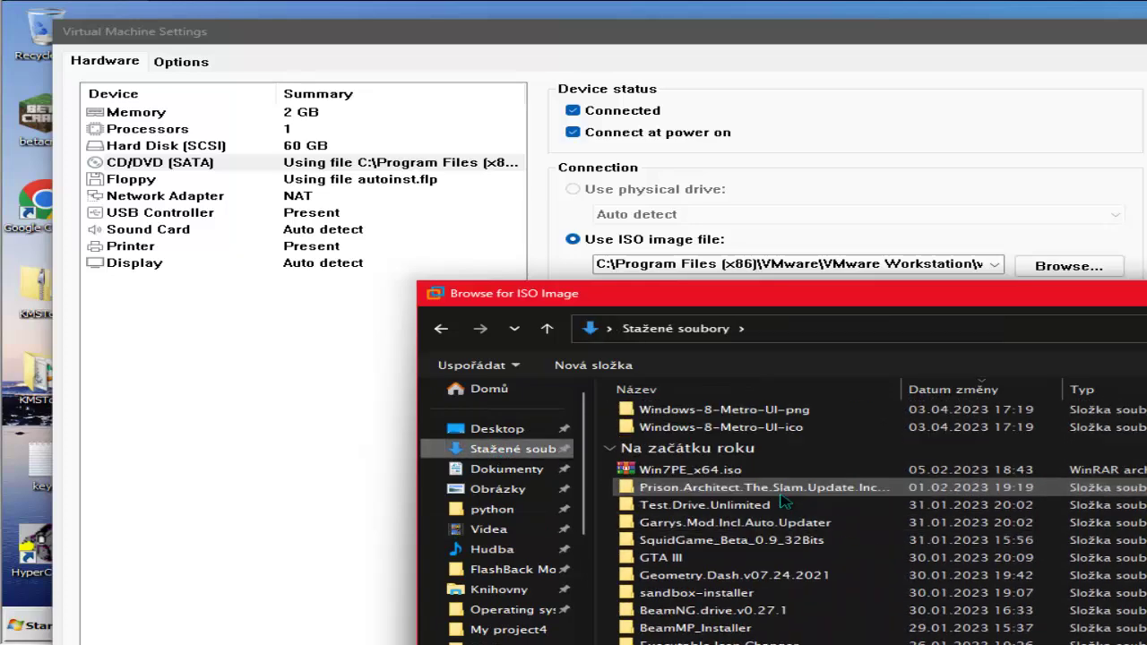
pyautogui.doubleClick(757, 475)
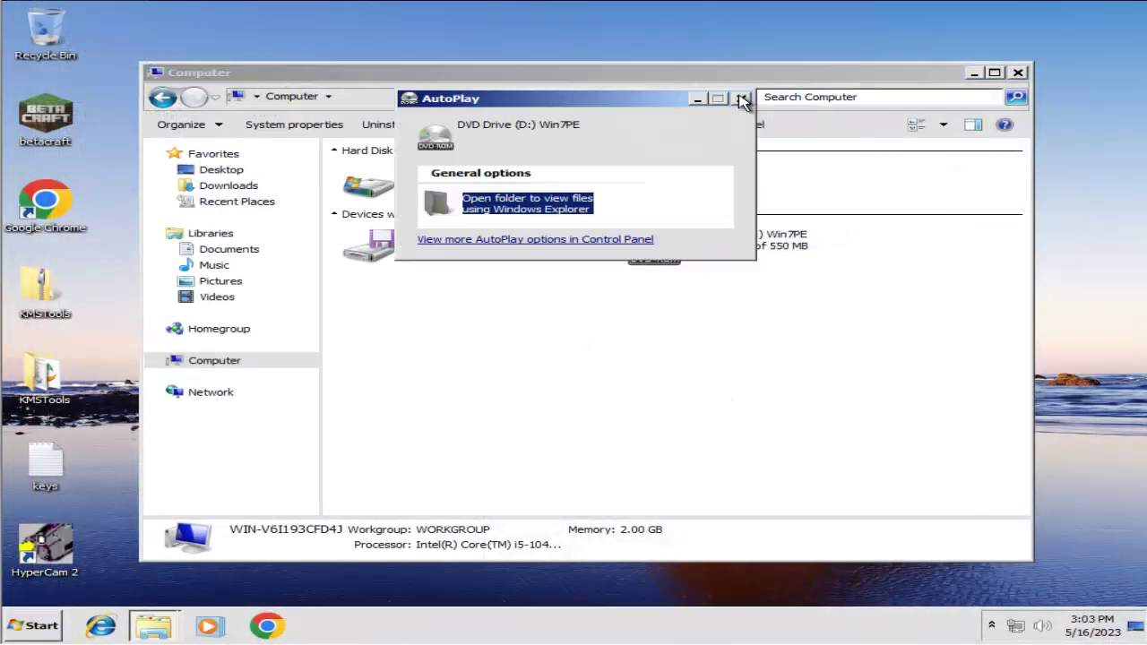
# - Close the AutoPlay and Computer windows and restart Windows, trying to reach the boot menu
pyautogui.click(755, 132)
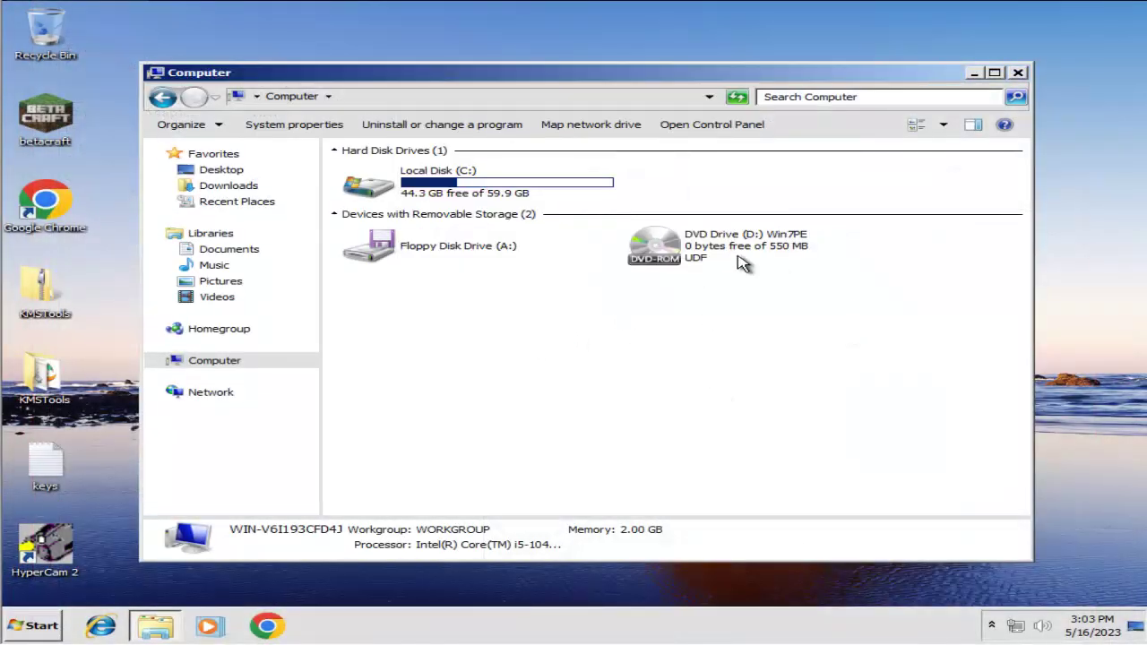
pyautogui.click(1018, 72)
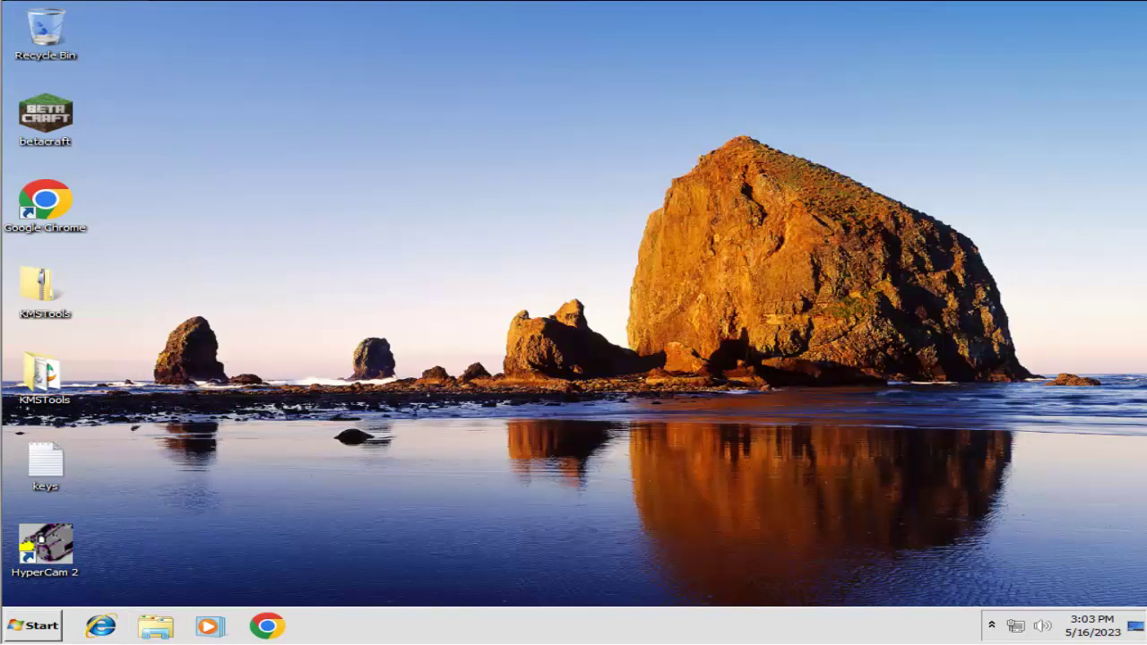
pyautogui.click(36, 624)
pyautogui.click(382, 594)
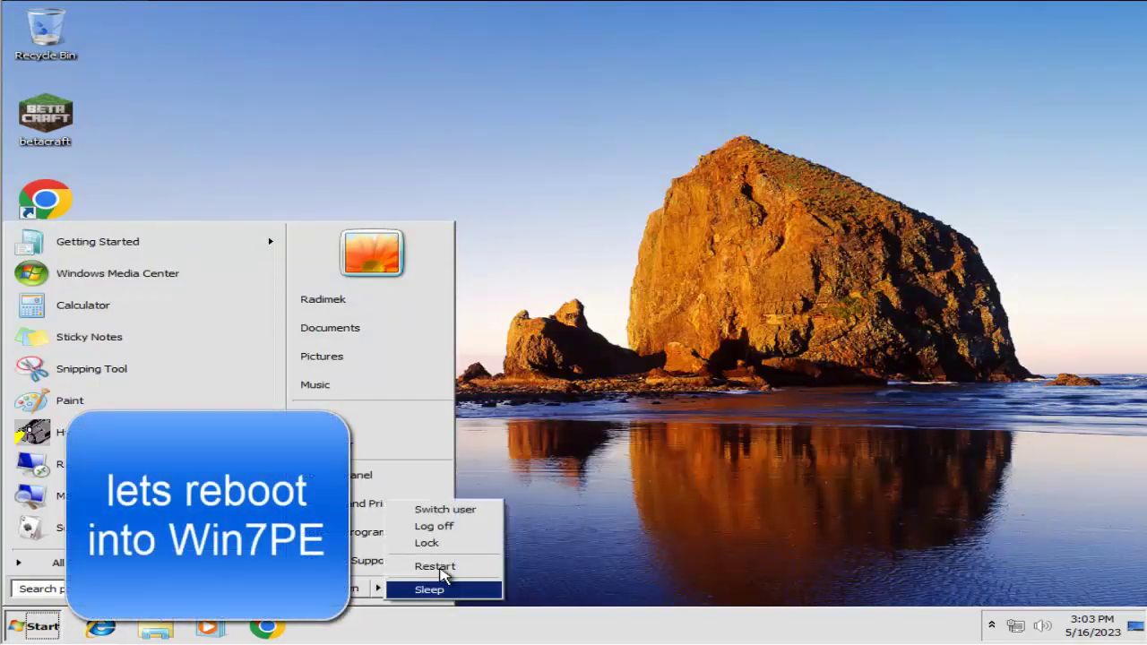
pyautogui.click(425, 567)
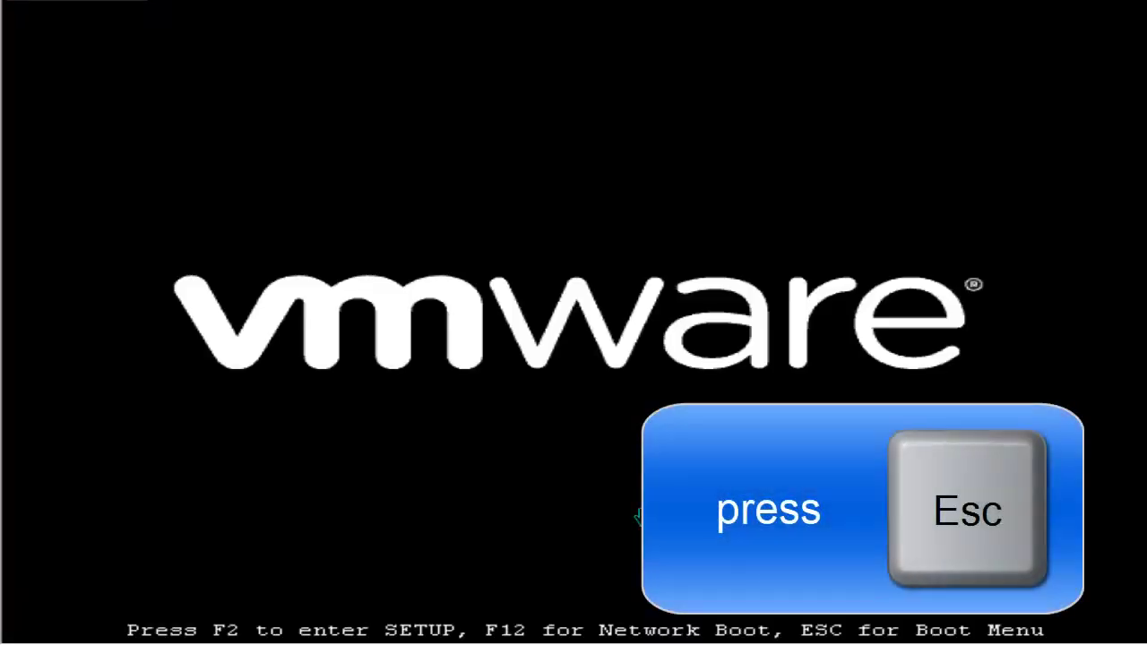
pyautogui.press('Escape')
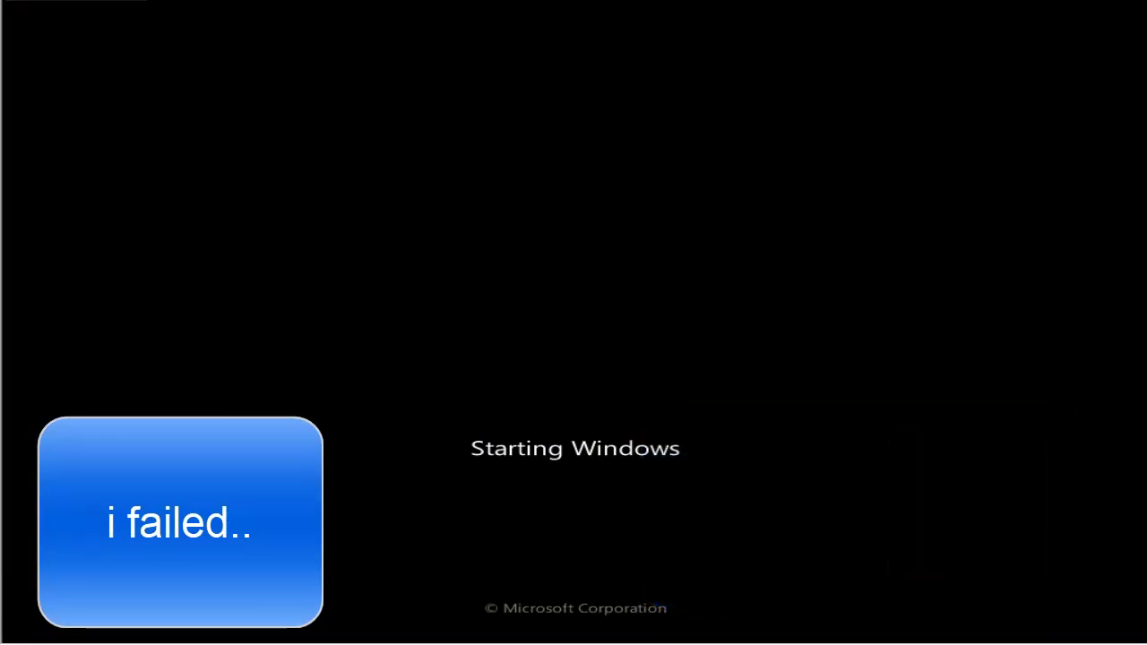
# - Reset the virtual machine and boot it from the CD-ROM Drive using the boot menu
pyautogui.click(80, 2)
pyautogui.click(128, 117)
pyautogui.click(543, 340)
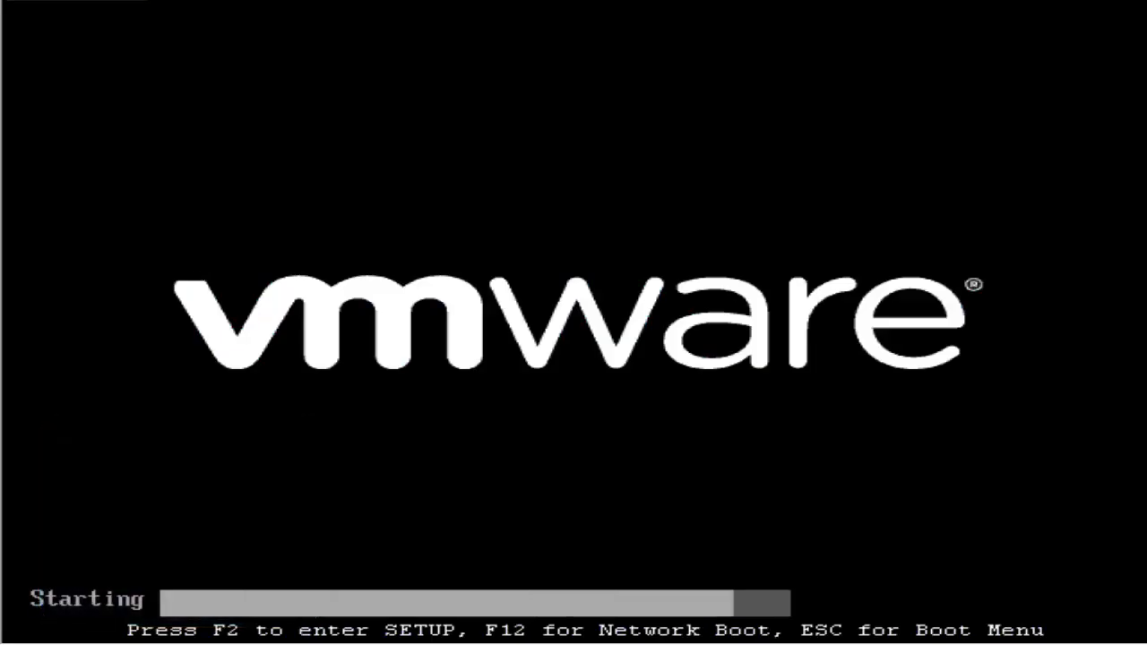
pyautogui.press('Escape')
pyautogui.press('Down')
pyautogui.press('Down')
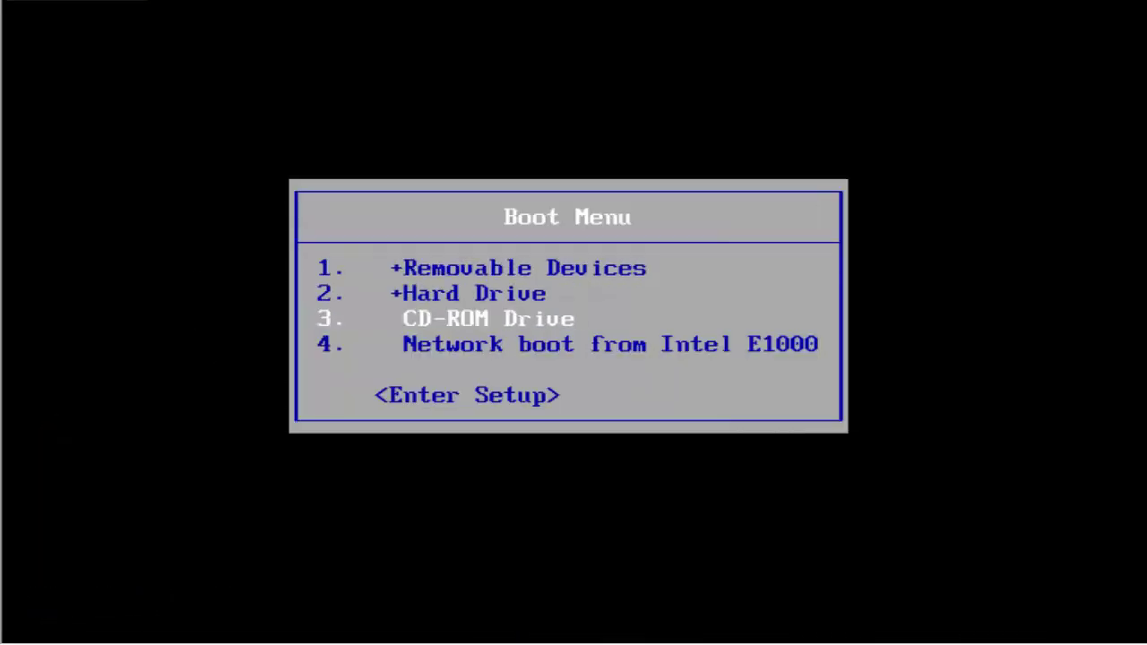
pyautogui.press('Return')
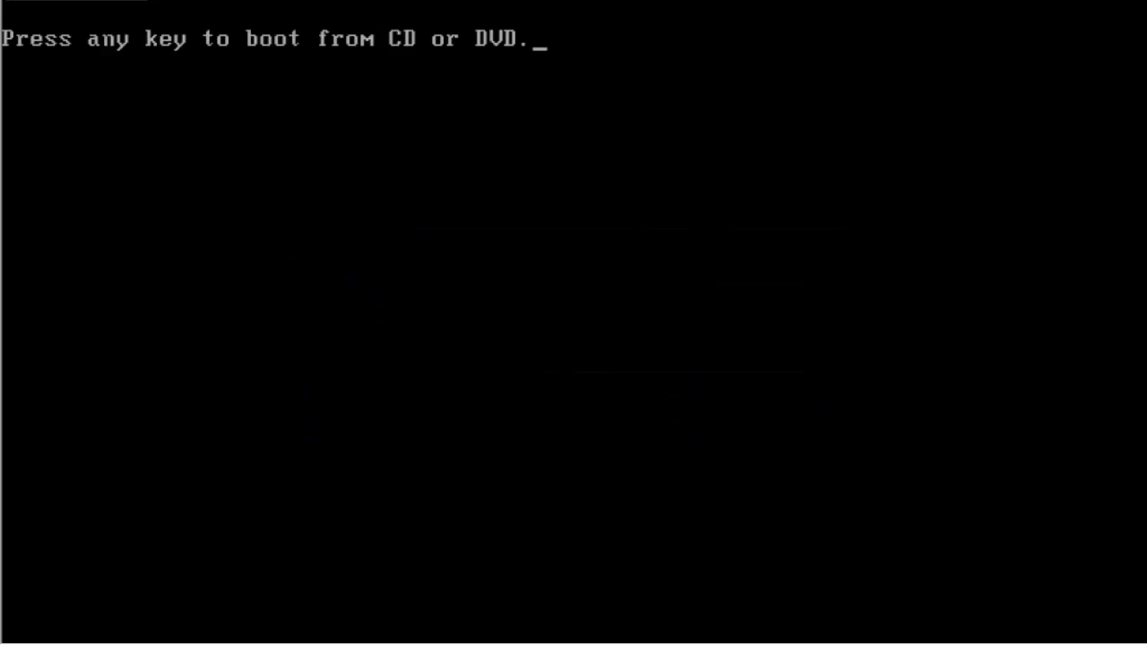
pyautogui.press('Return')
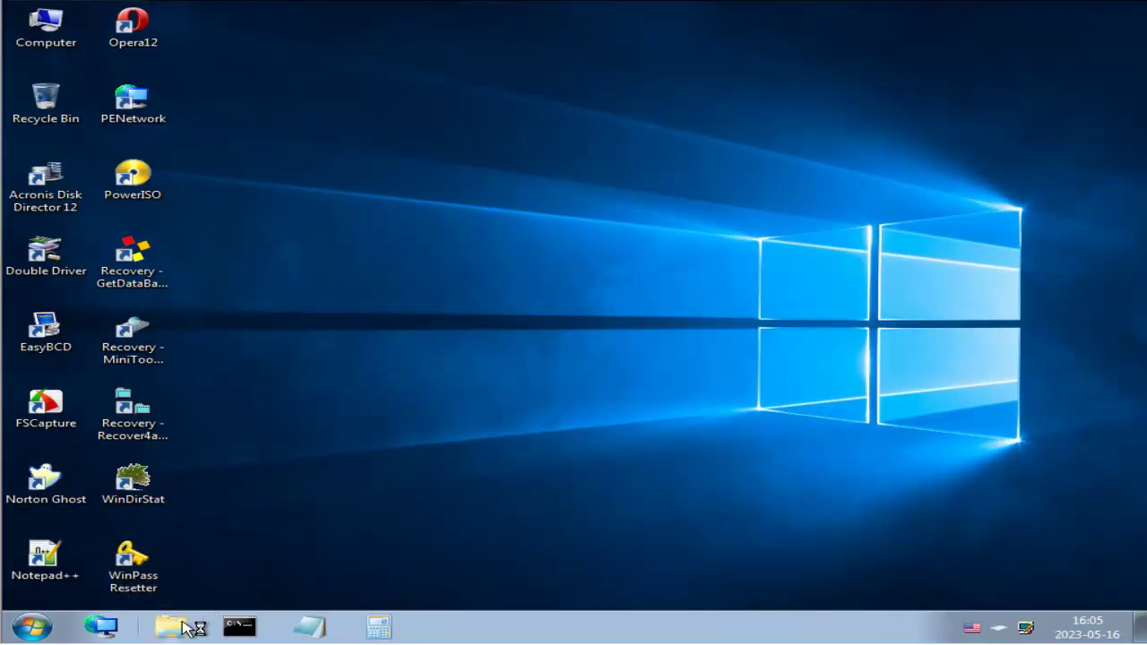
# - Open the Users folder on Local Disk (C:) in the file explorer
pyautogui.click(173, 629)
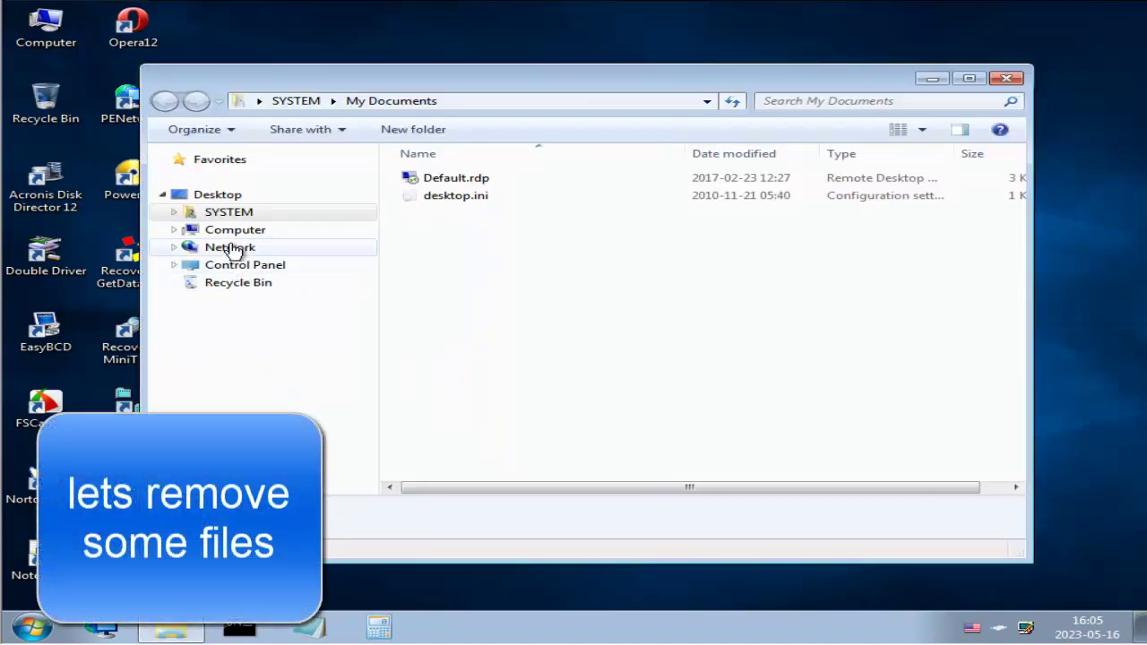
pyautogui.click(229, 231)
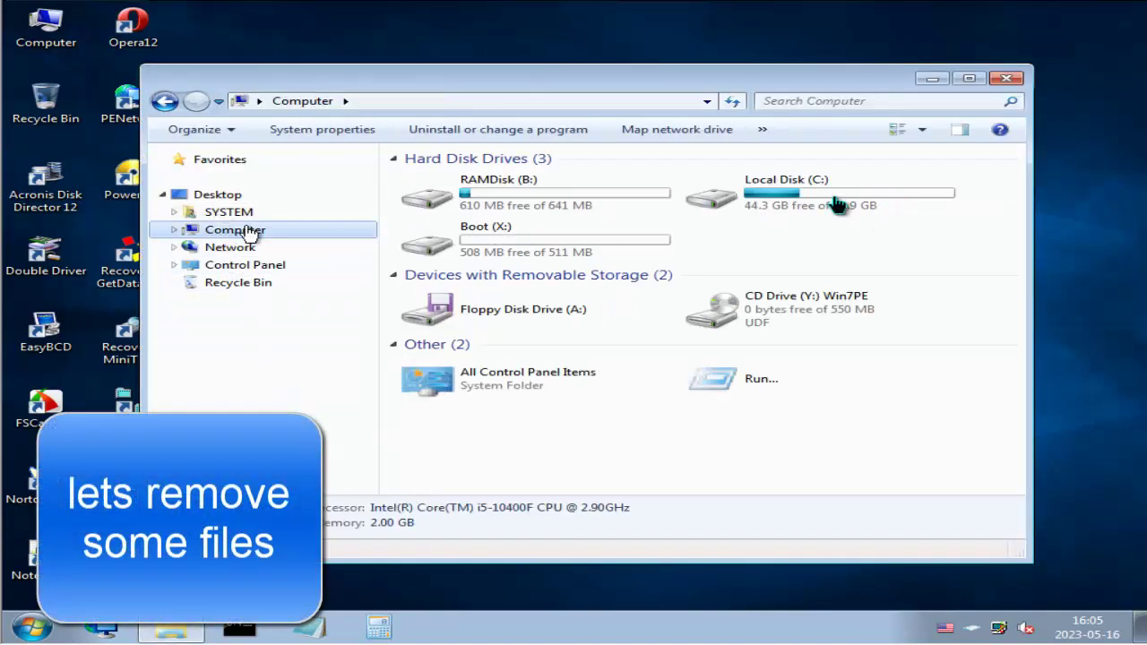
pyautogui.doubleClick(830, 205)
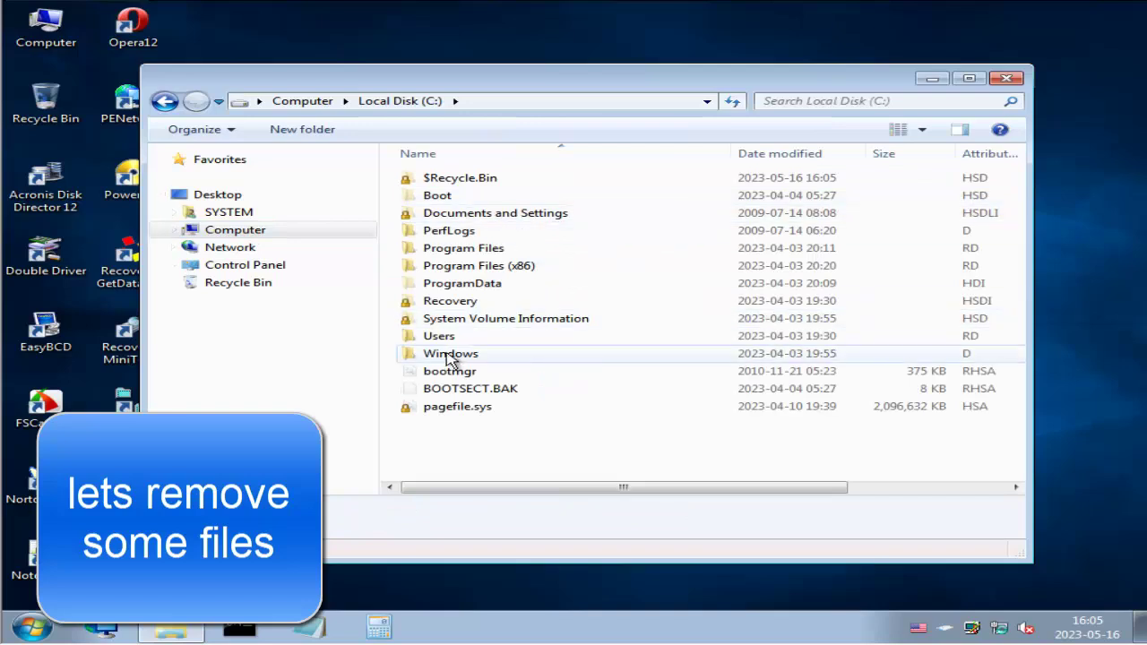
pyautogui.doubleClick(439, 337)
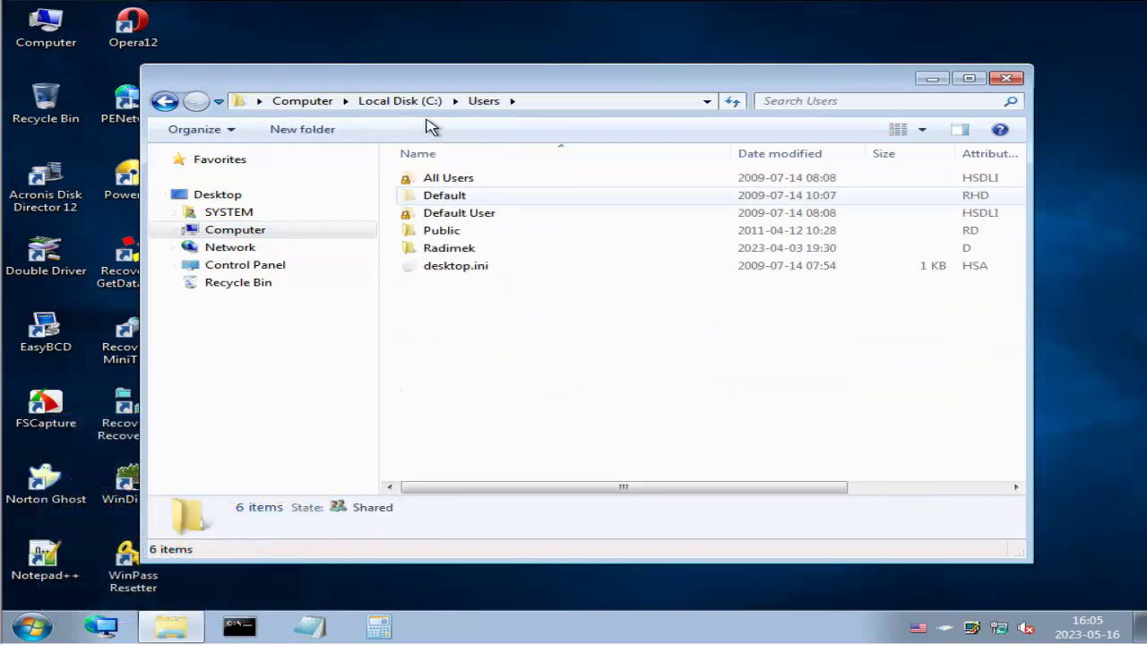
# - Delete all items in the Users folder to the Recycle Bin
pyautogui.moveTo(515, 349); pyautogui.dragTo(460, 179)
pyautogui.rightClick(464, 206)
pyautogui.click(527, 384)
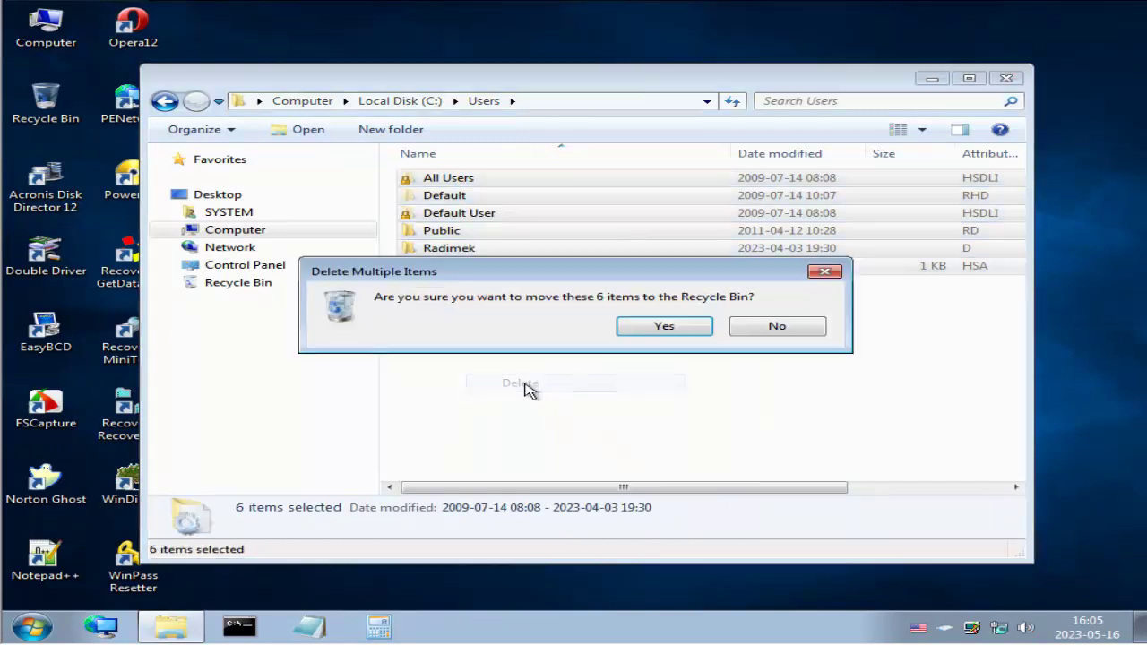
pyautogui.click(661, 333)
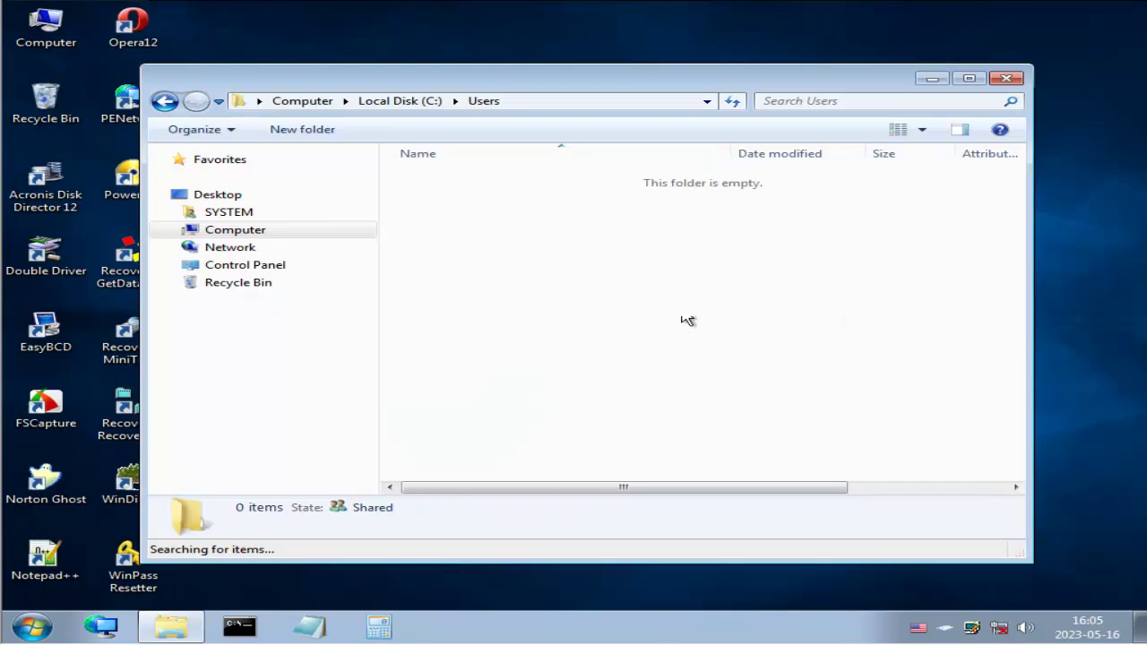
# - Close the Users folder and move all deleted items from the Recycle Bin onto the desktop
pyautogui.click(1006, 78)
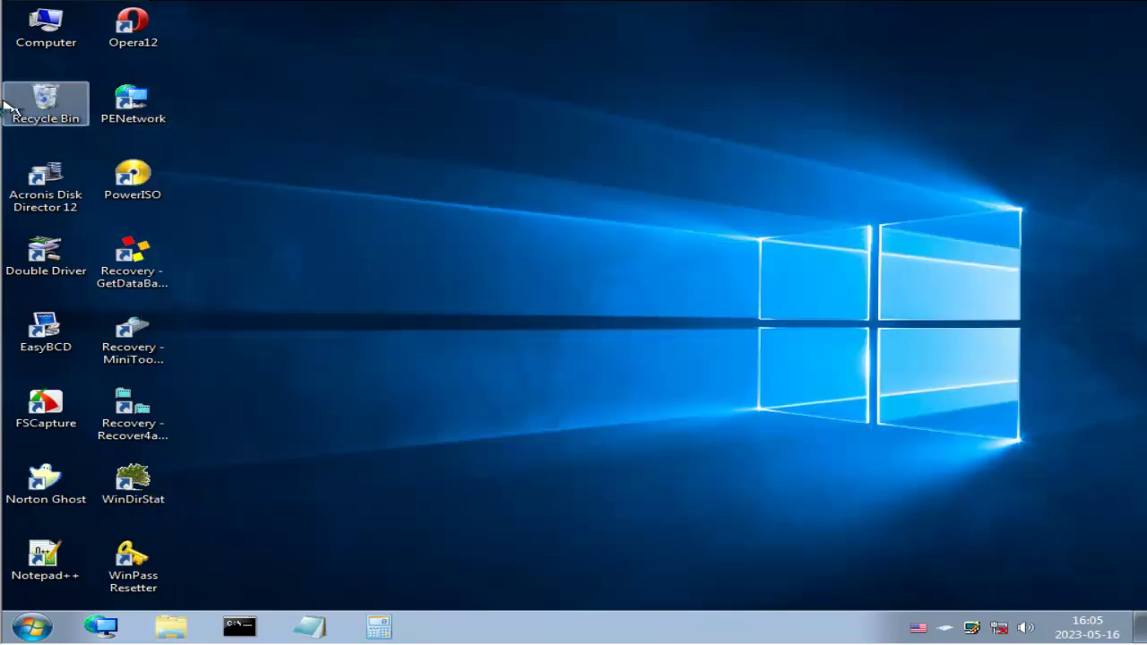
pyautogui.doubleClick(31, 107)
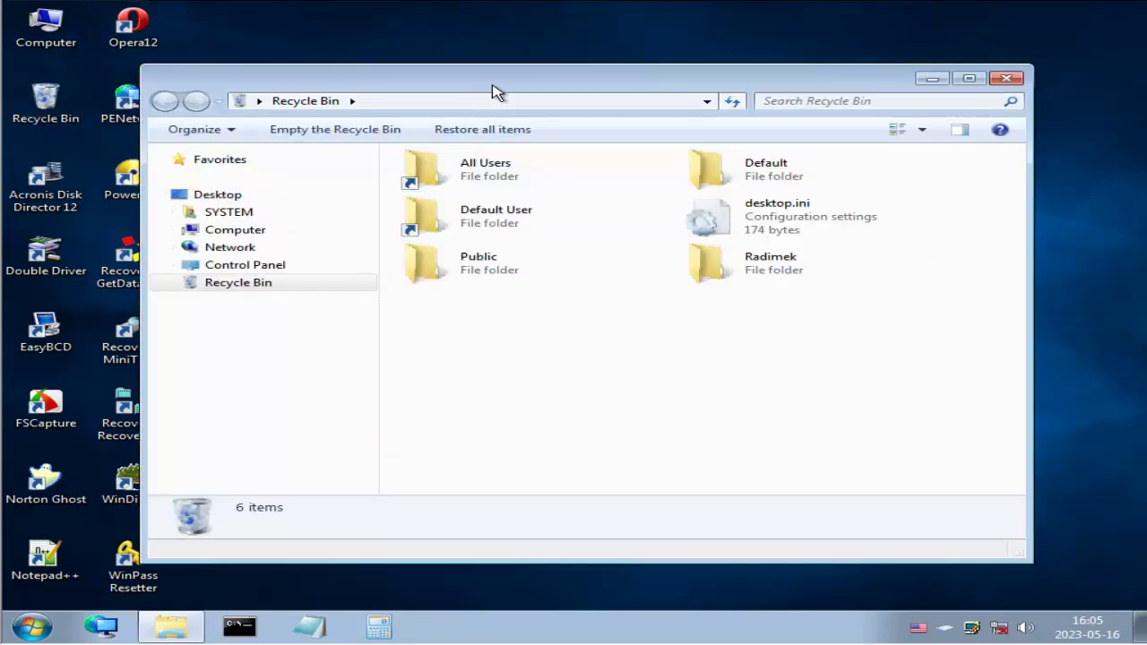
pyautogui.moveTo(492, 95); pyautogui.dragTo(778, 223)
pyautogui.moveTo(1039, 471); pyautogui.dragTo(676, 228)
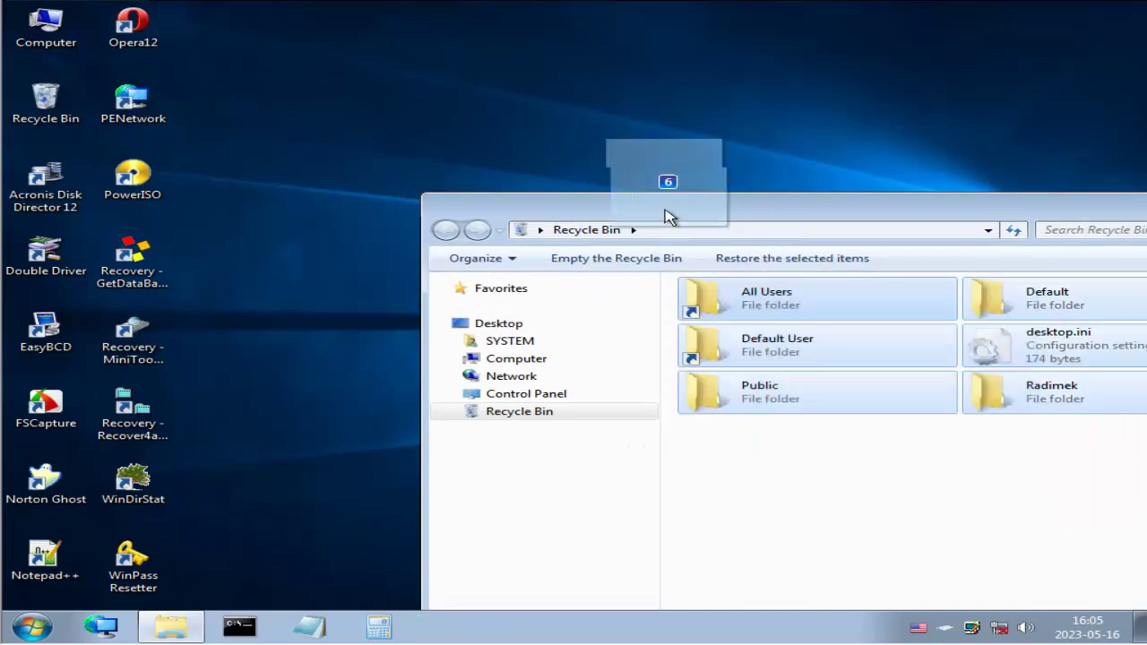
pyautogui.moveTo(677, 228); pyautogui.dragTo(581, 96)
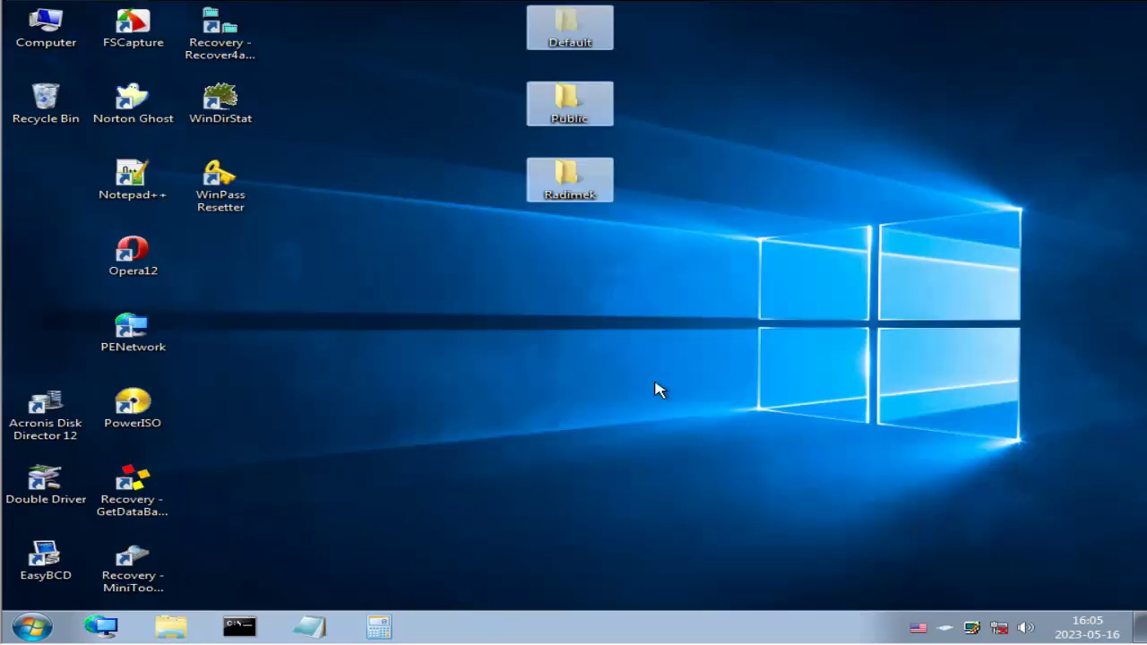
# - Deselect the desktop folders and restart the computer from Win7PE
pyautogui.click(625, 385)
pyautogui.click(33, 627)
pyautogui.click(392, 587)
pyautogui.click(457, 561)
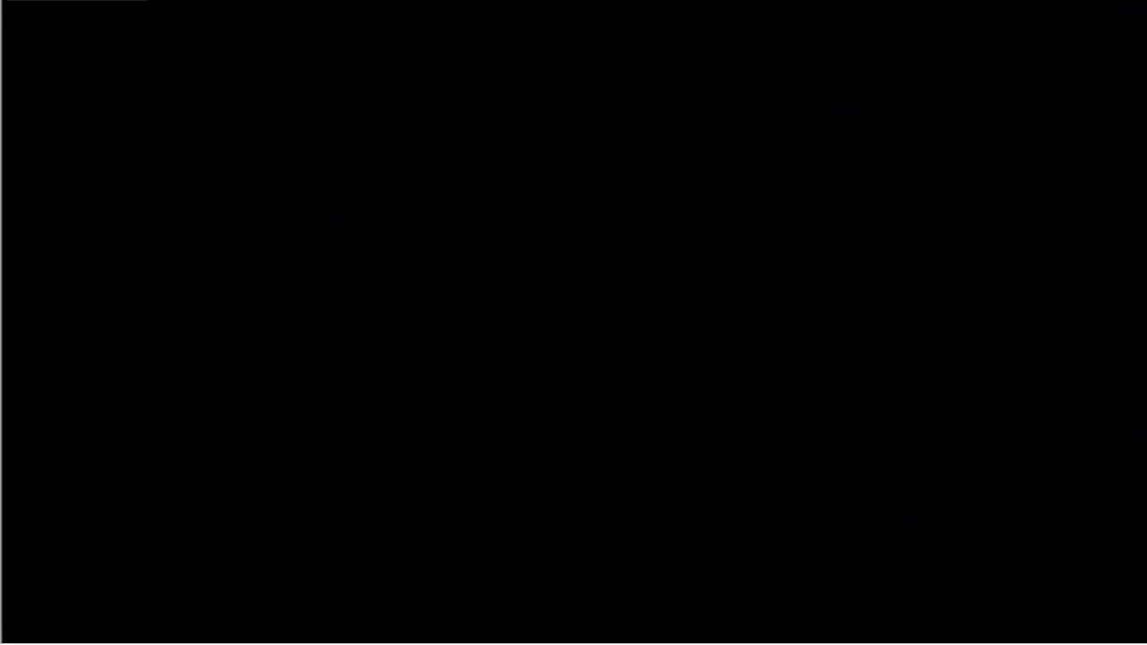
# - Acknowledge the user profile logon error and boot back into Win7PE
pyautogui.press('Return')
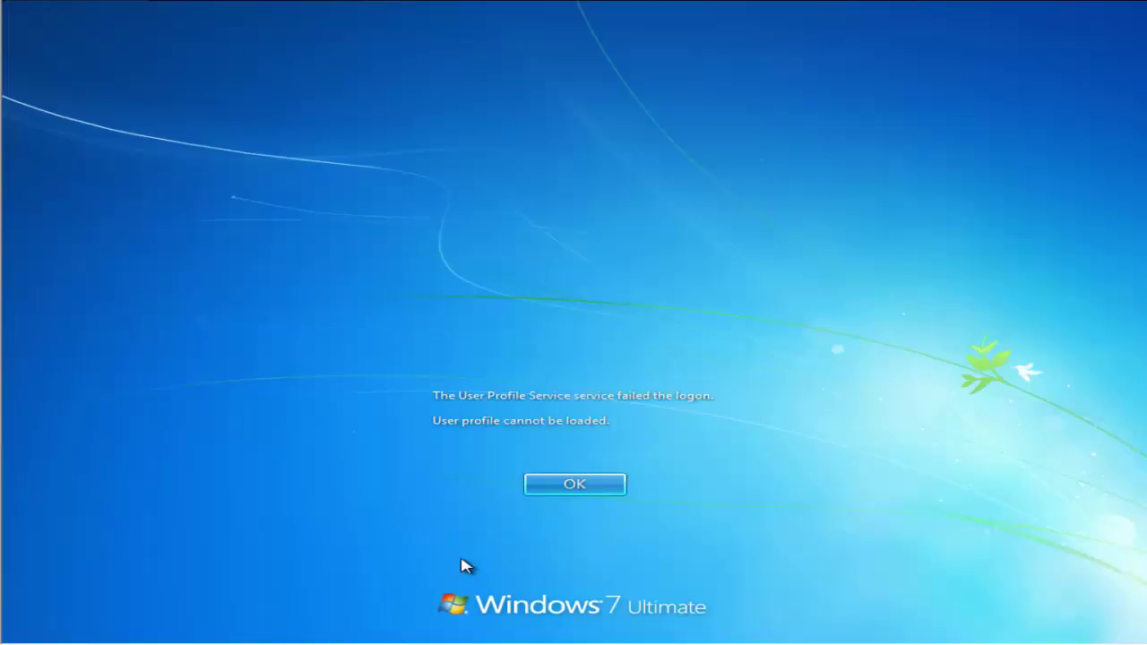
pyautogui.press('Return')
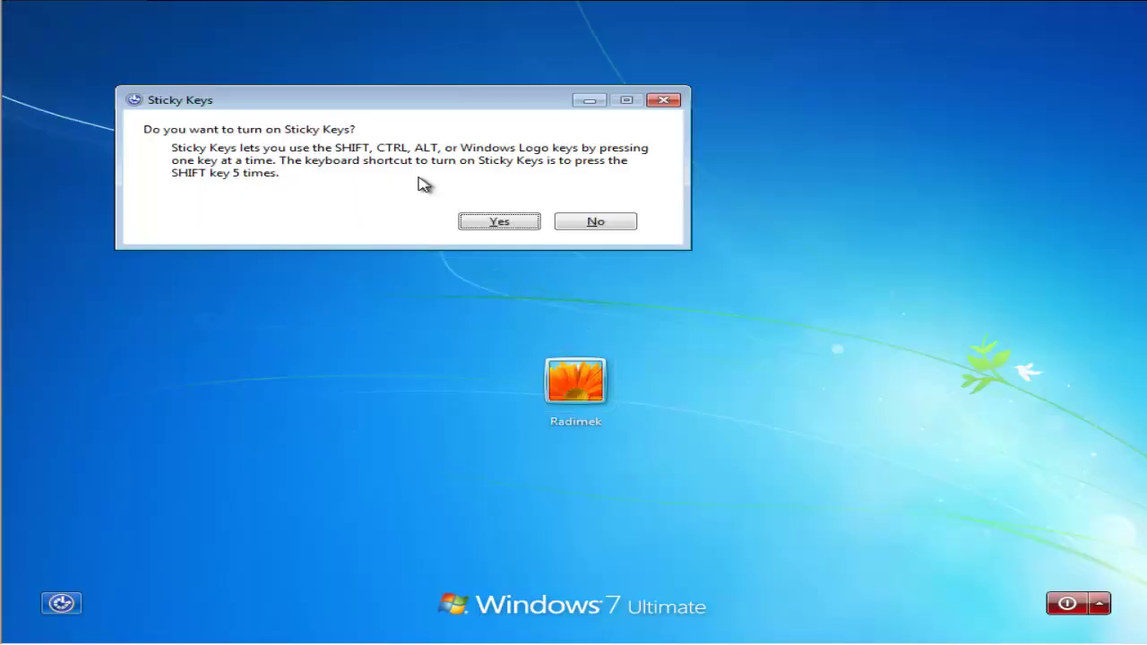
pyautogui.click(803, 351)
pyautogui.click(1001, 537)
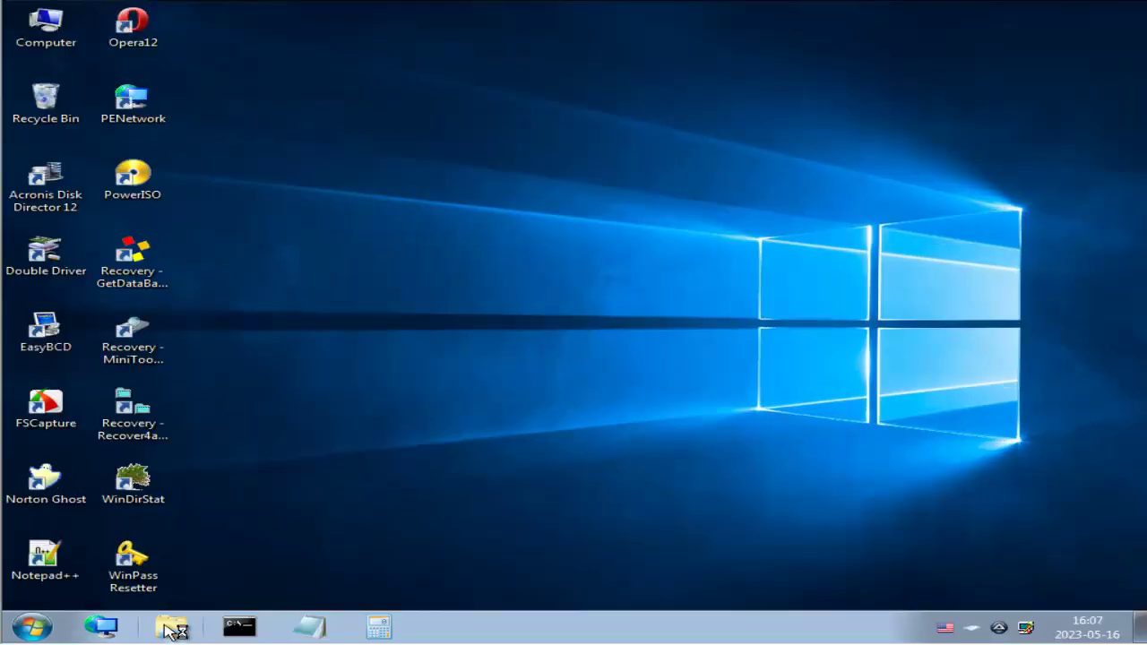
# - Browse to the SYSTEM profile folder in Explorer and select its NTUSER.DAT file for copying
pyautogui.click(170, 627)
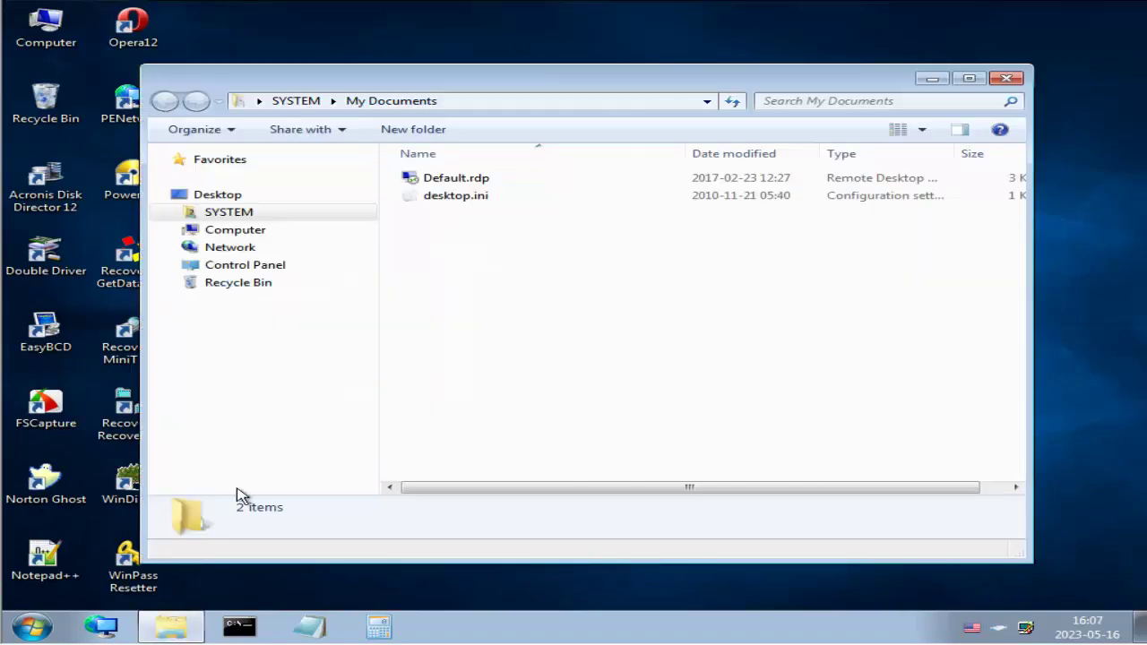
pyautogui.moveTo(388, 82); pyautogui.dragTo(469, 82)
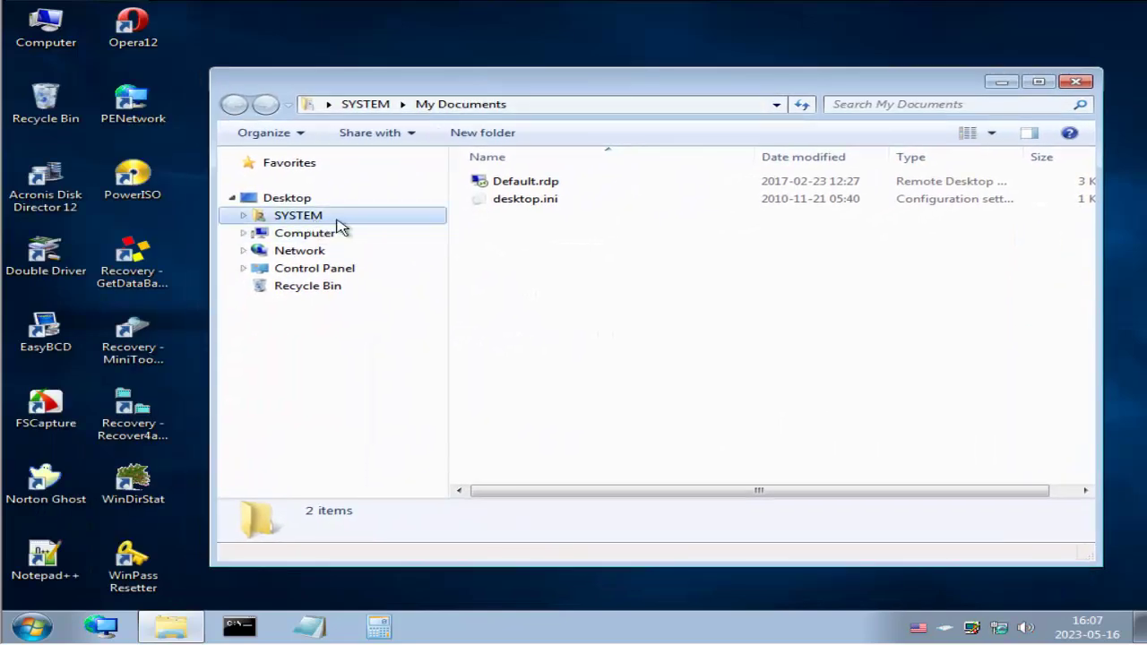
pyautogui.click(298, 215)
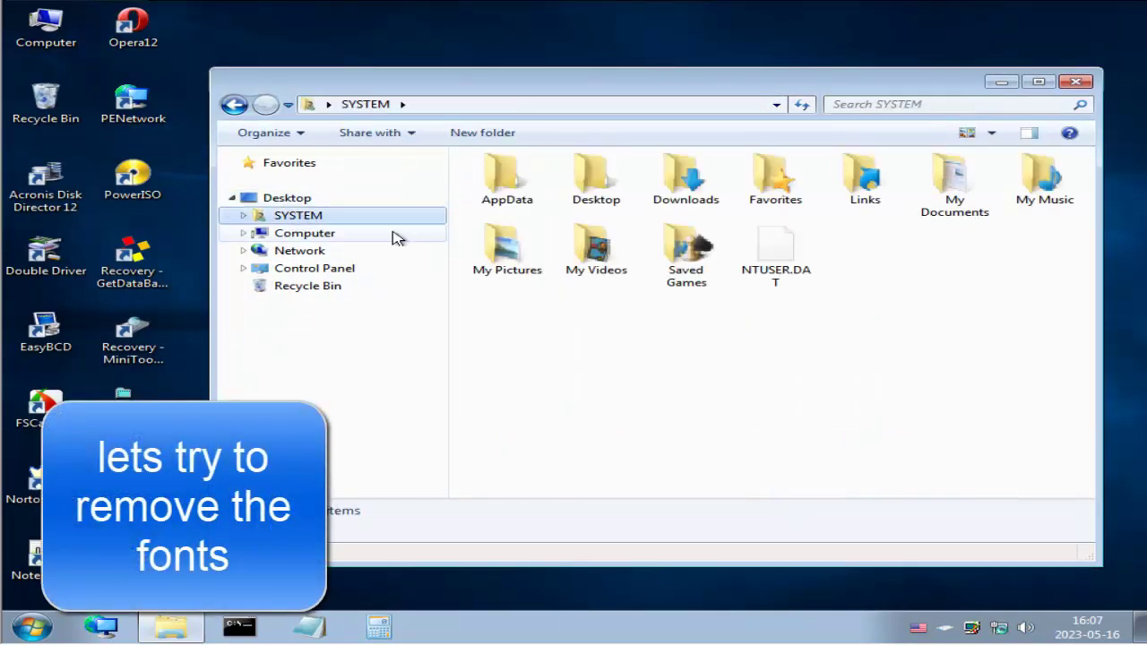
pyautogui.rightClick(793, 263)
pyautogui.press('Escape')
# - Create a new folder named after the user account inside C:\Users
pyautogui.click(304, 233)
pyautogui.doubleClick(583, 231)
pyautogui.doubleClick(510, 341)
pyautogui.rightClick(549, 317)
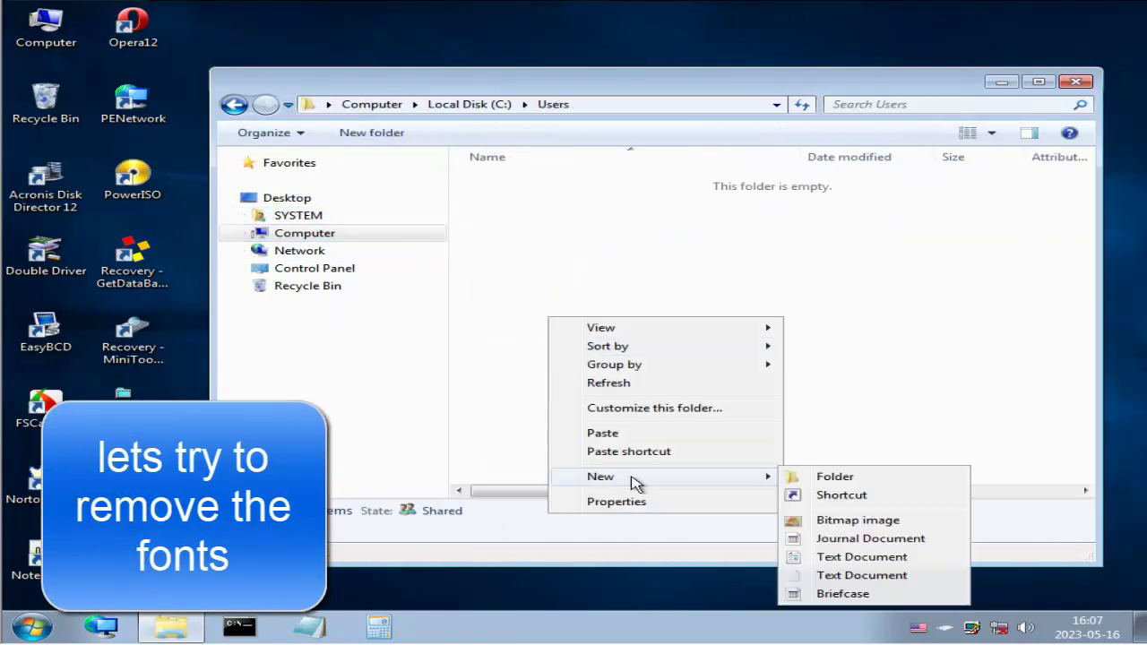
pyautogui.click(804, 479)
pyautogui.write('Radimek')
pyautogui.press('Return')
# - Paste the copied file into the new user folder and return to the root of Local Disk (C:)
pyautogui.doubleClick(563, 182)
pyautogui.rightClick(612, 300)
pyautogui.click(641, 415)
pyautogui.rightClick(544, 179)
pyautogui.click(618, 231)
pyautogui.scroll(-1, 809, 247)
pyautogui.click(970, 126)
pyautogui.click(269, 234)
pyautogui.doubleClick(824, 199)
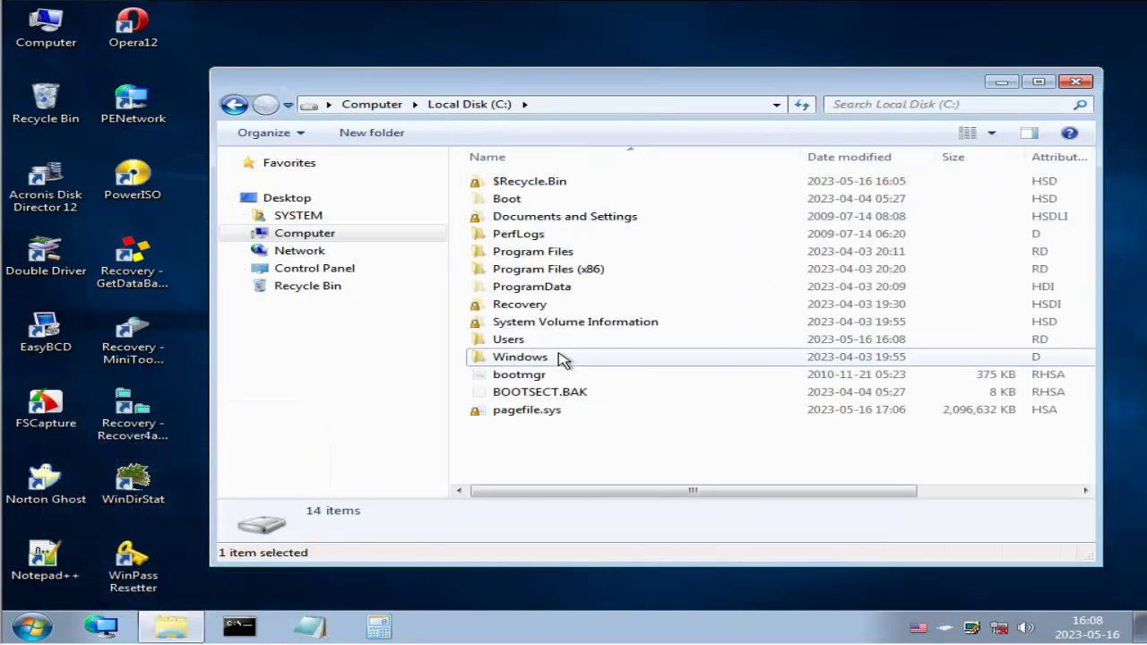
# - Open the C:\Windows\Fonts folder and search it for "cga"
pyautogui.doubleClick(561, 358)
pyautogui.doubleClick(525, 197)
pyautogui.scroll(-20, 566, 402)
pyautogui.scroll(5, 565, 402)
pyautogui.click(893, 106)
pyautogui.write('cga')
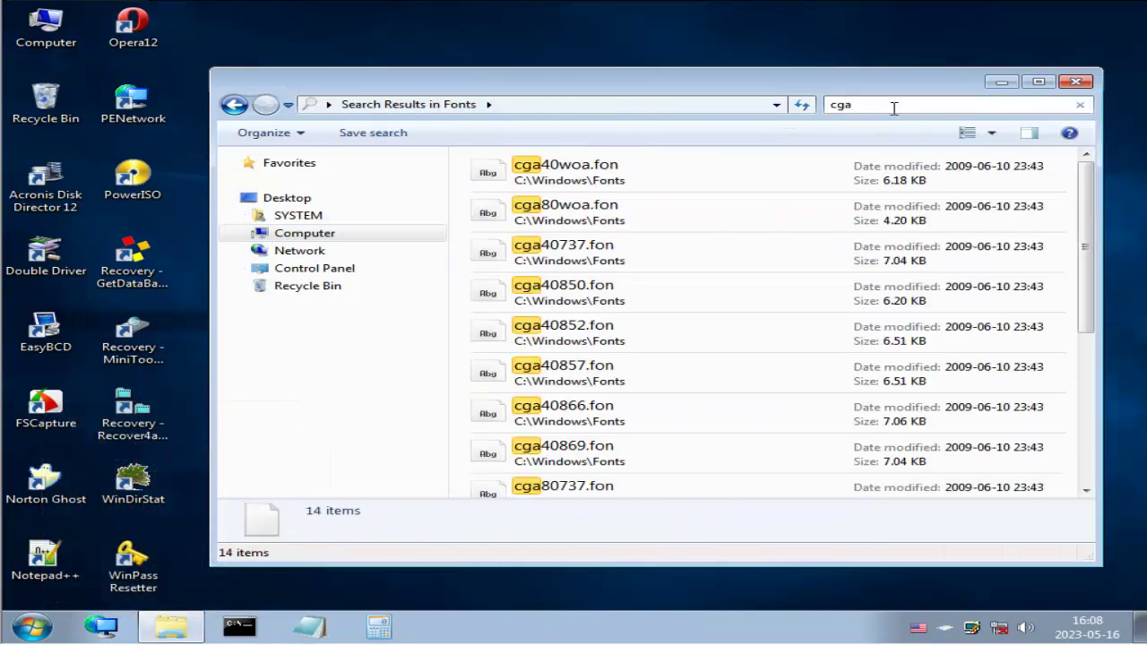
# - Search the Fonts folder for "vga" instead, and clear the search to list all the fonts again
pyautogui.press('BackSpace')
pyautogui.press('BackSpace')
pyautogui.press('BackSpace')
pyautogui.write('vga')
pyautogui.click(810, 473)
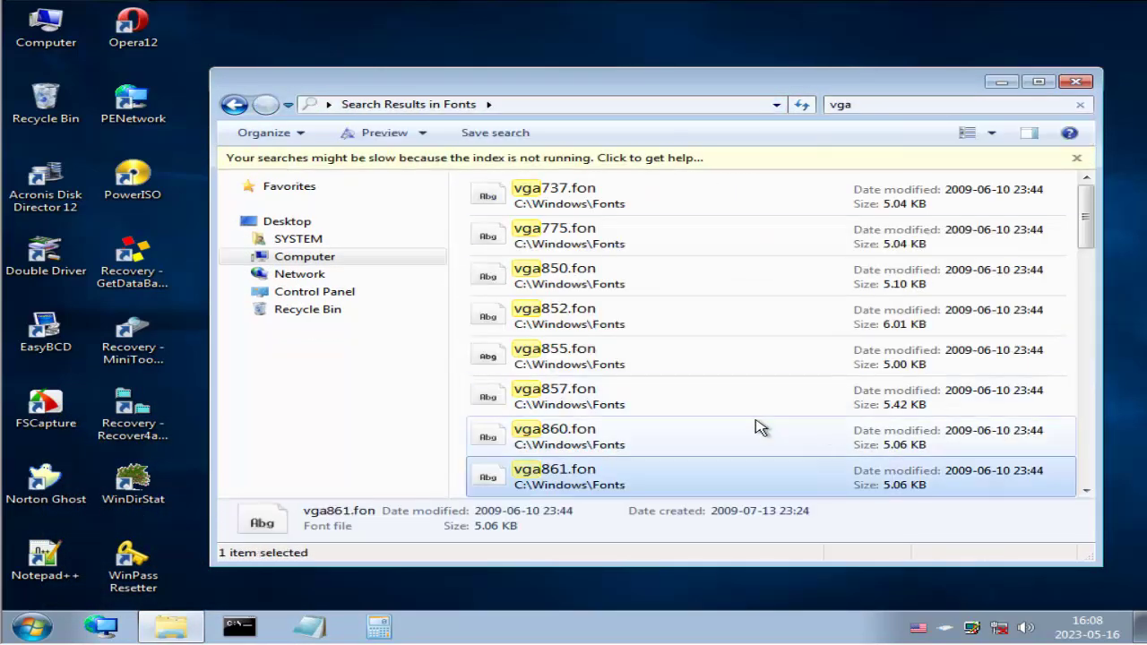
pyautogui.click(1079, 105)
pyautogui.moveTo(1085, 171); pyautogui.dragTo(1081, 473)
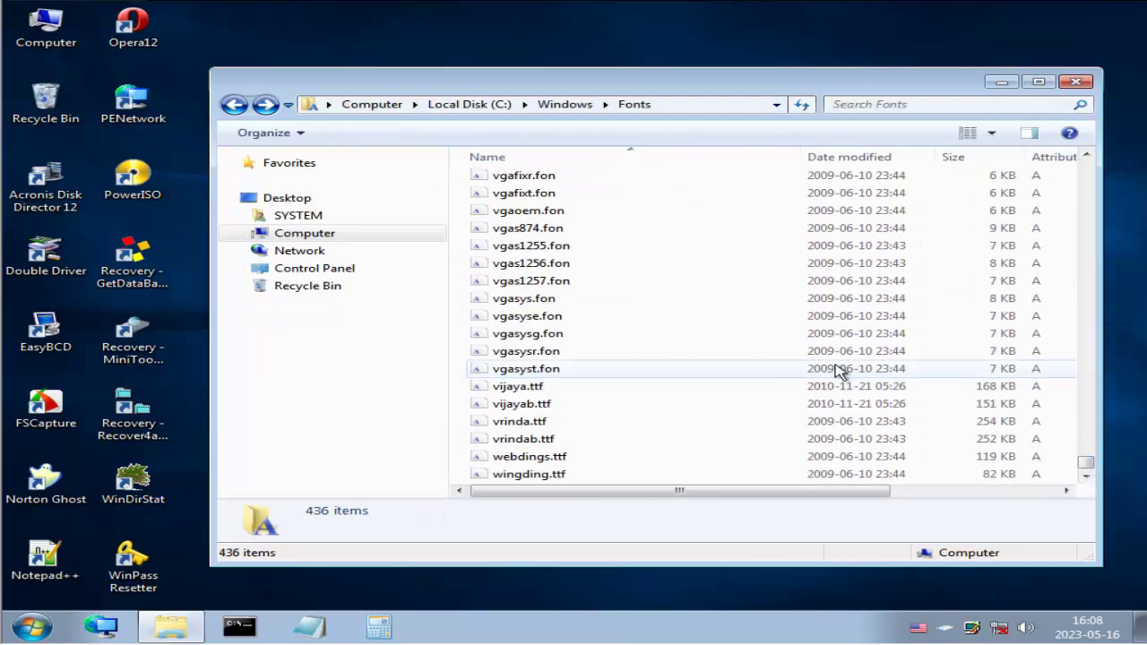
# - Delete all fonts in C:\Windows\Fonts except the .fon files whose names start with vga
pyautogui.hotkey('ctrl', 'a')
pyautogui.press('Delete')
pyautogui.scroll(3, 568, 289)
pyautogui.scroll(-4, 569, 290)
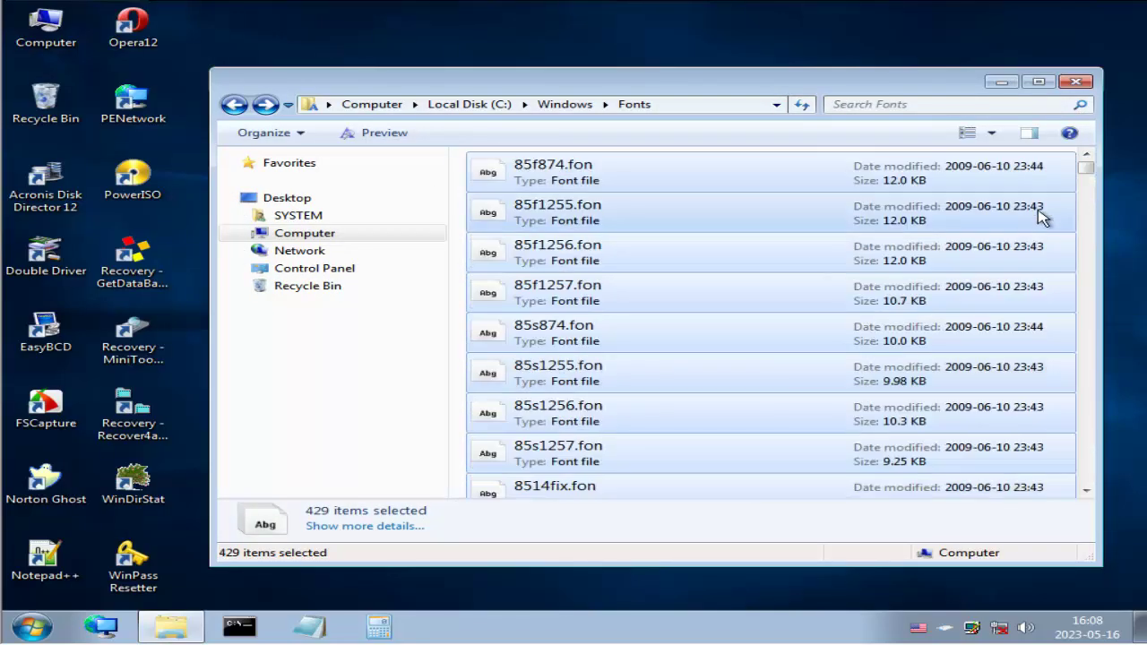
pyautogui.scroll(4, 942, 235)
pyautogui.moveTo(1085, 174); pyautogui.dragTo(825, 363)
pyautogui.press('Delete')
pyautogui.press('Return')
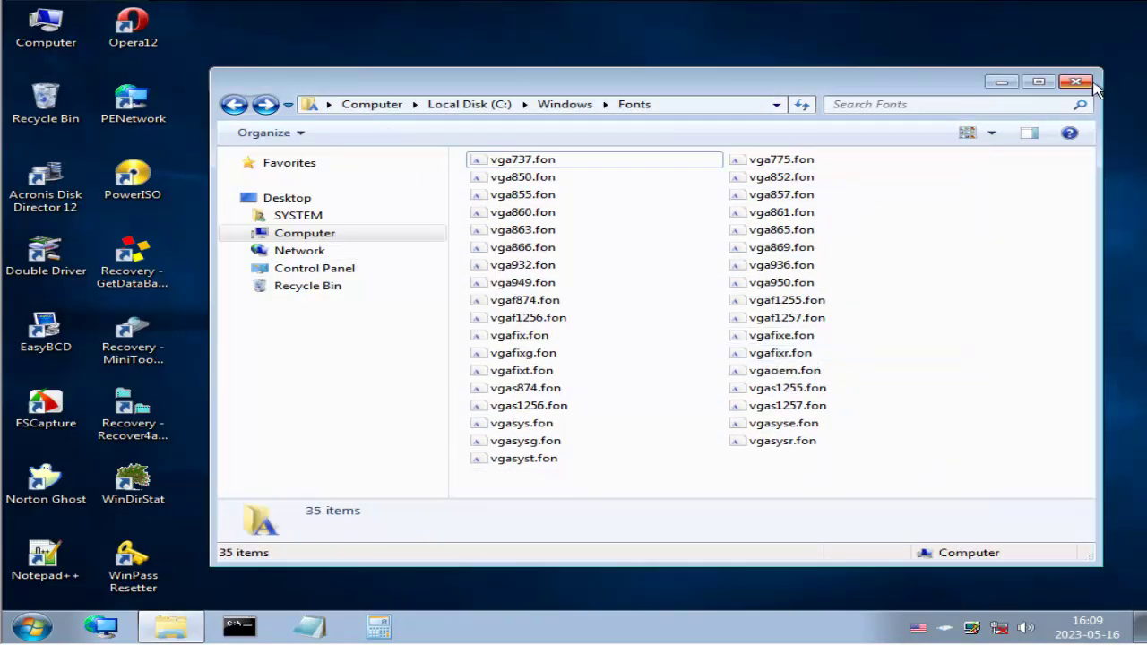
# - Restart the computer from Win7PE into the installed Windows 7
pyautogui.click(16, 629)
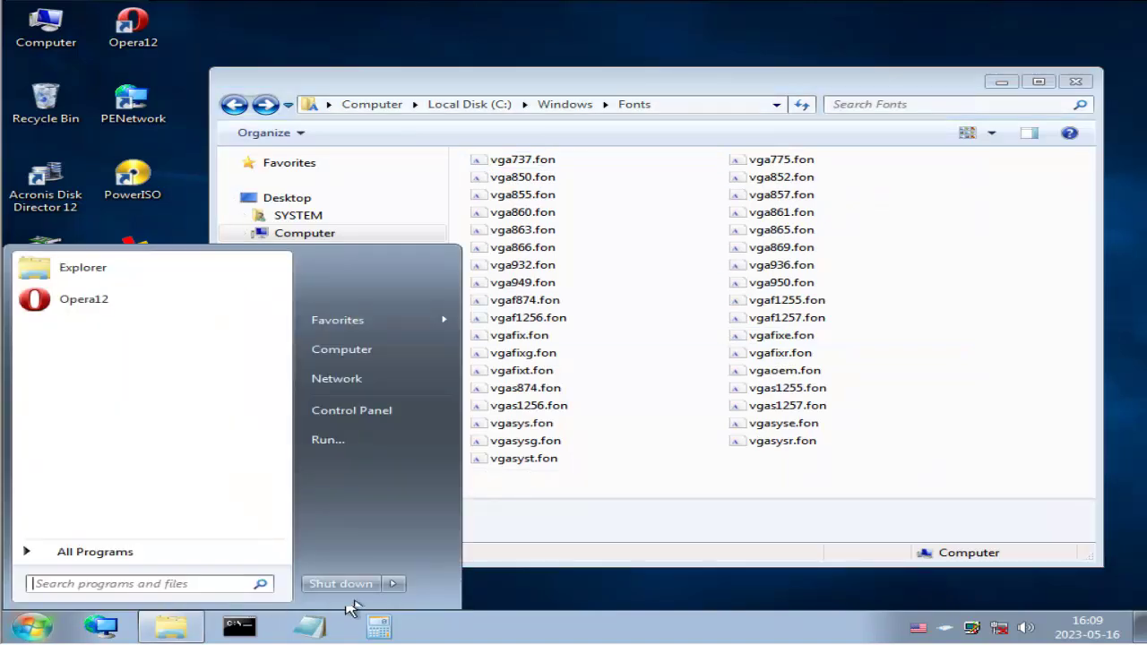
pyautogui.click(396, 584)
pyautogui.click(467, 564)
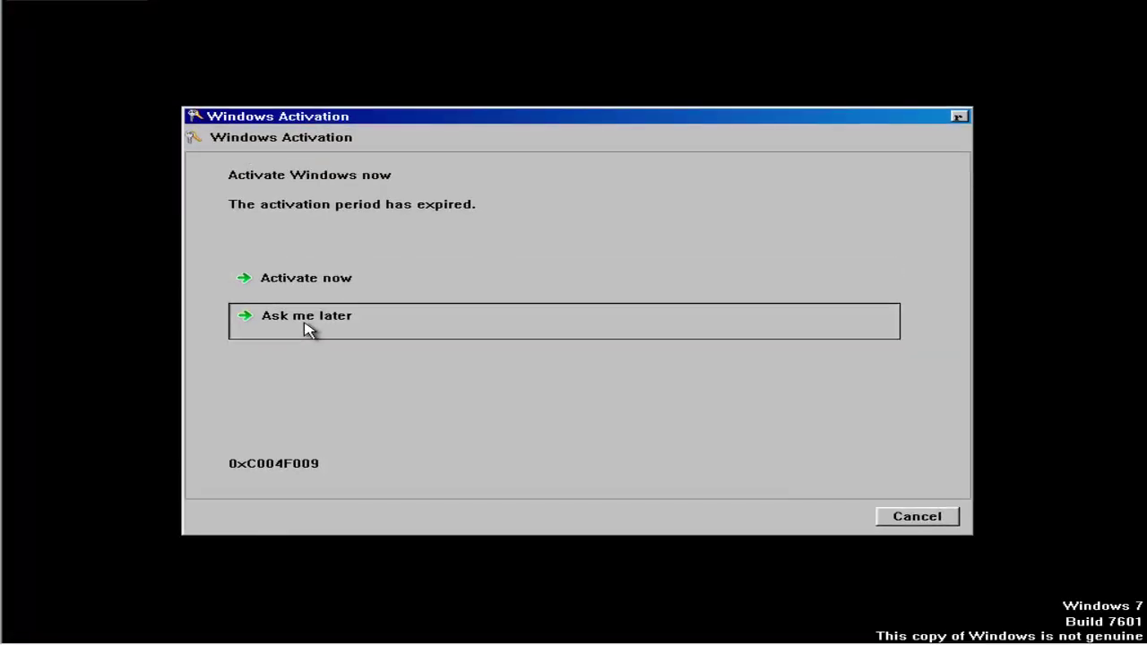
# - Postpone Windows activation with Ask me later and dismiss the genuine software notice and the desktop location error
pyautogui.click(310, 328)
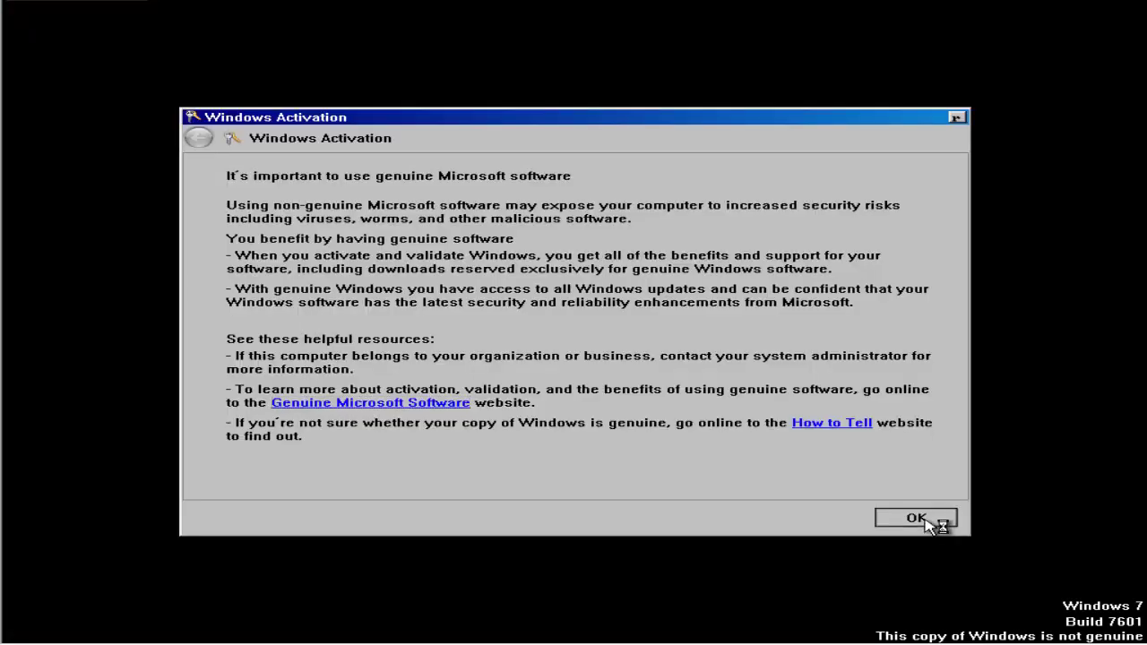
pyautogui.click(914, 518)
pyautogui.click(833, 340)
# - Open the user's profile folder, acknowledge the unavailable location error, and close the folder window
pyautogui.click(61, 616)
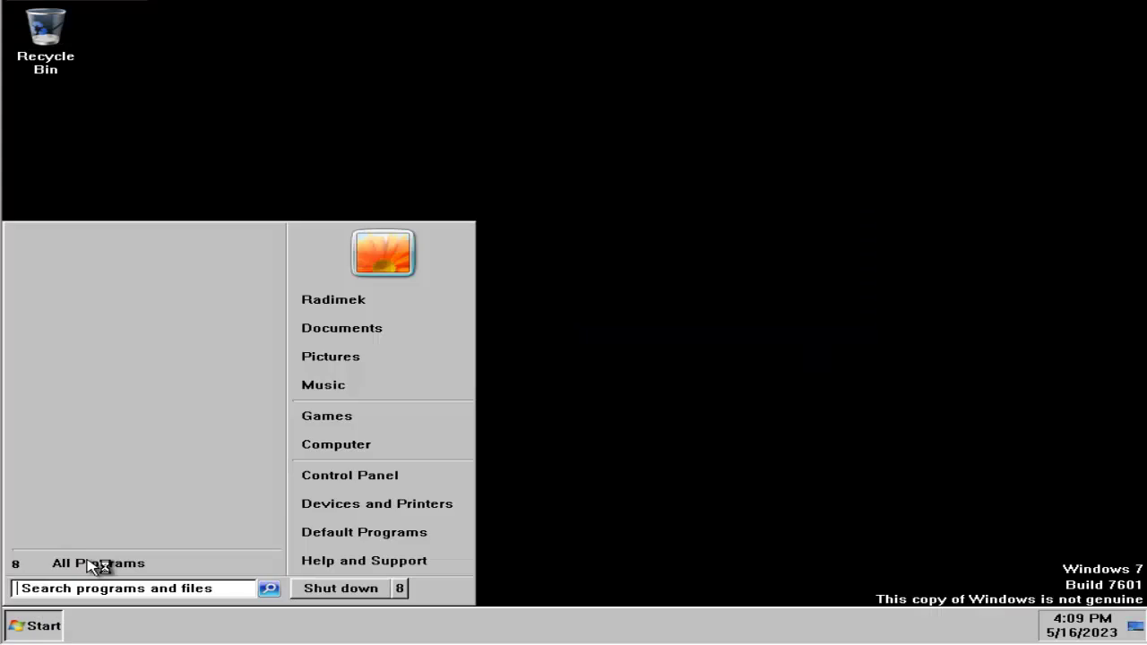
pyautogui.click(366, 300)
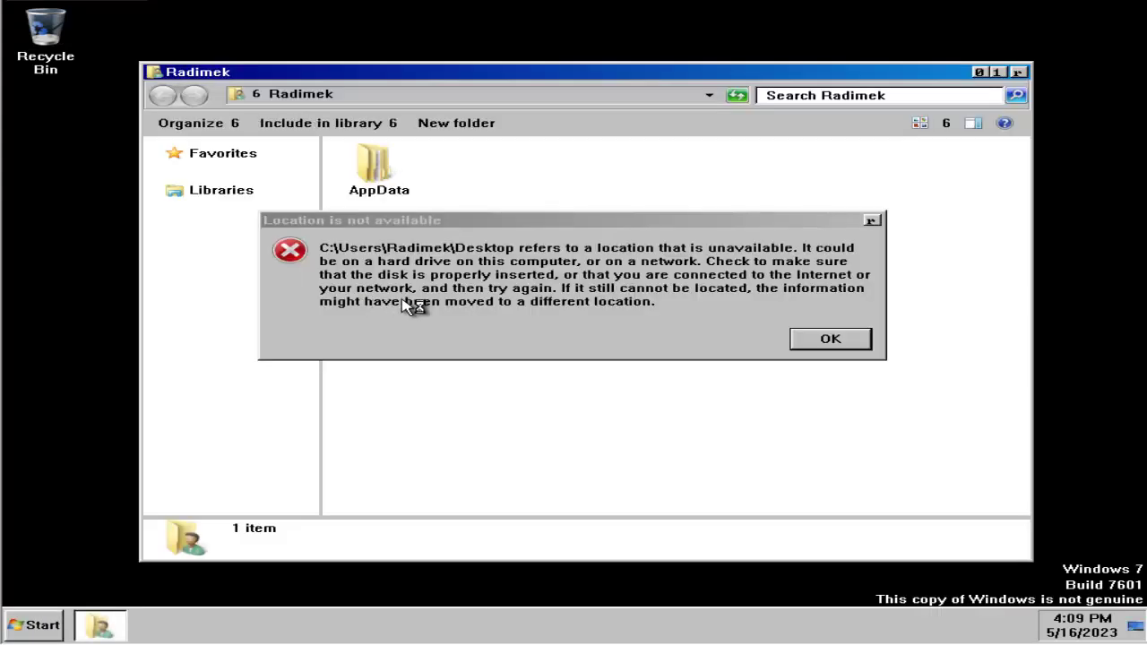
pyautogui.click(829, 340)
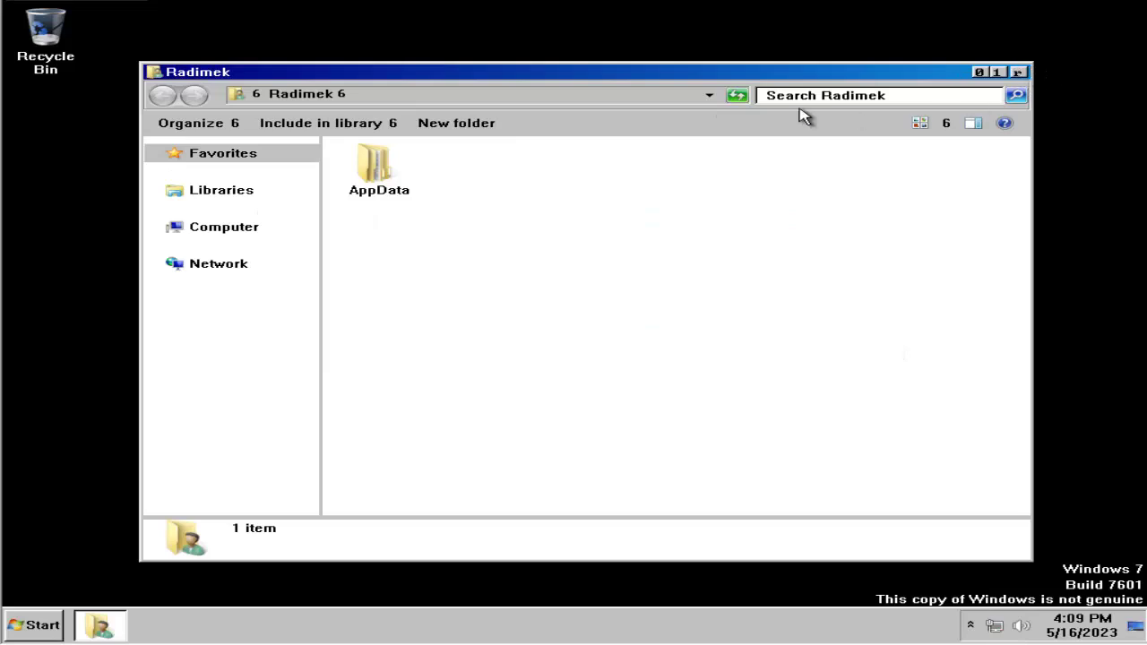
pyautogui.moveTo(806, 71); pyautogui.dragTo(693, 80)
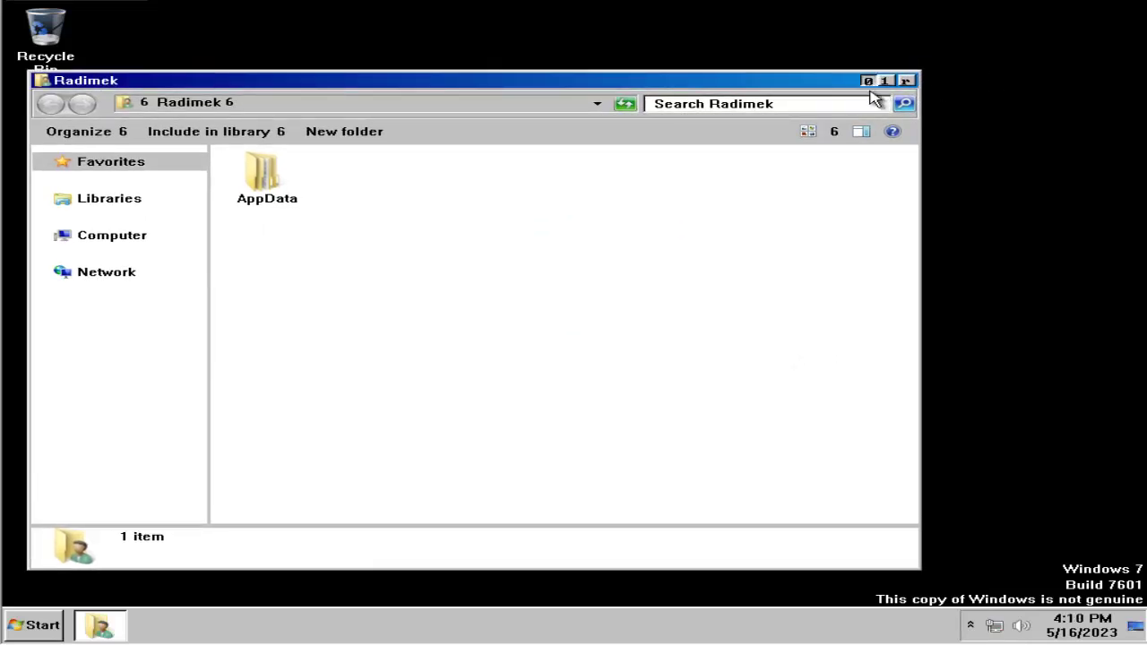
pyautogui.click(905, 82)
# - Open the desktop Personalization settings to check their appearance, and close the window
pyautogui.rightClick(441, 528)
pyautogui.click(472, 510)
pyautogui.moveTo(581, 75); pyautogui.dragTo(563, 55)
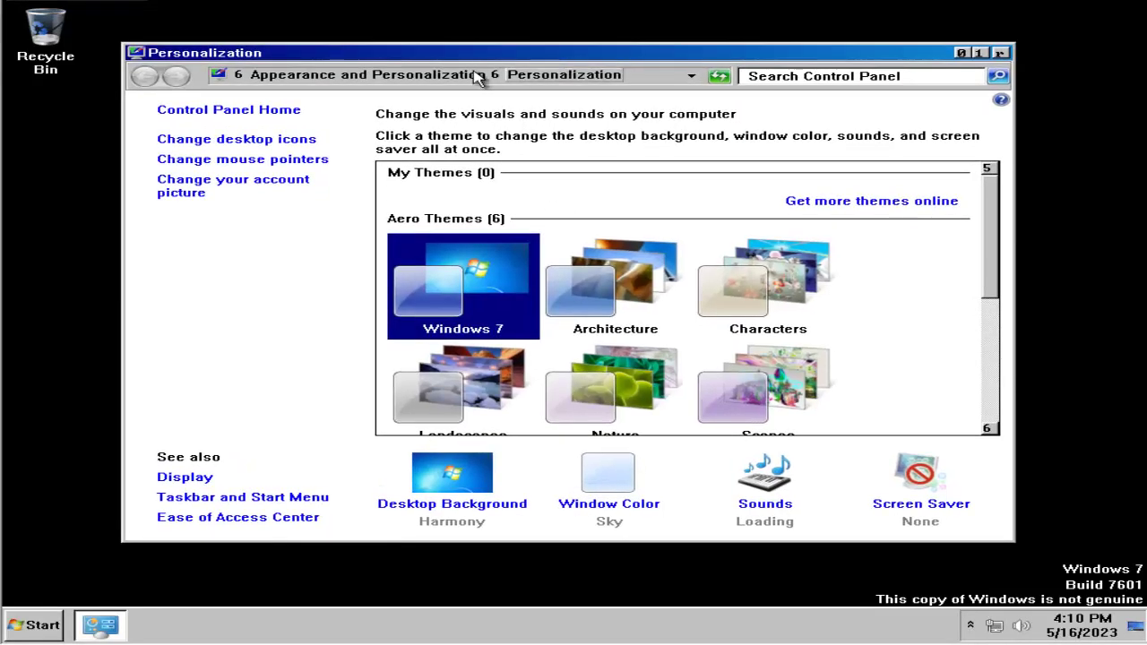
pyautogui.click(1000, 55)
# - Open the User Accounts settings from the account picture and close them
pyautogui.click(45, 627)
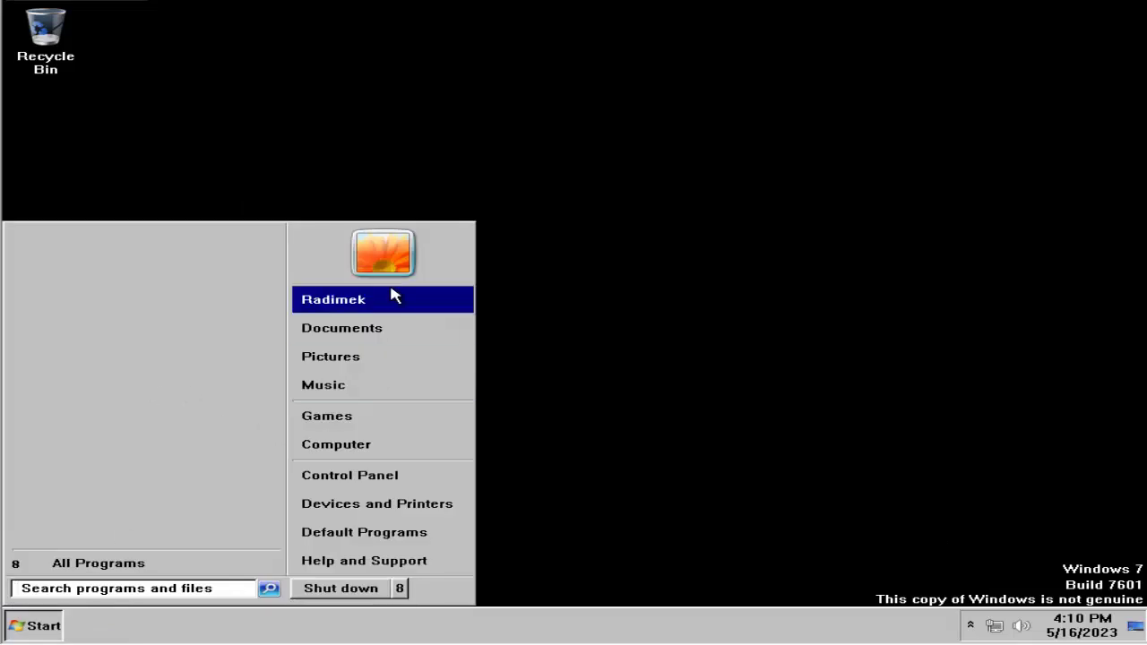
pyautogui.click(382, 251)
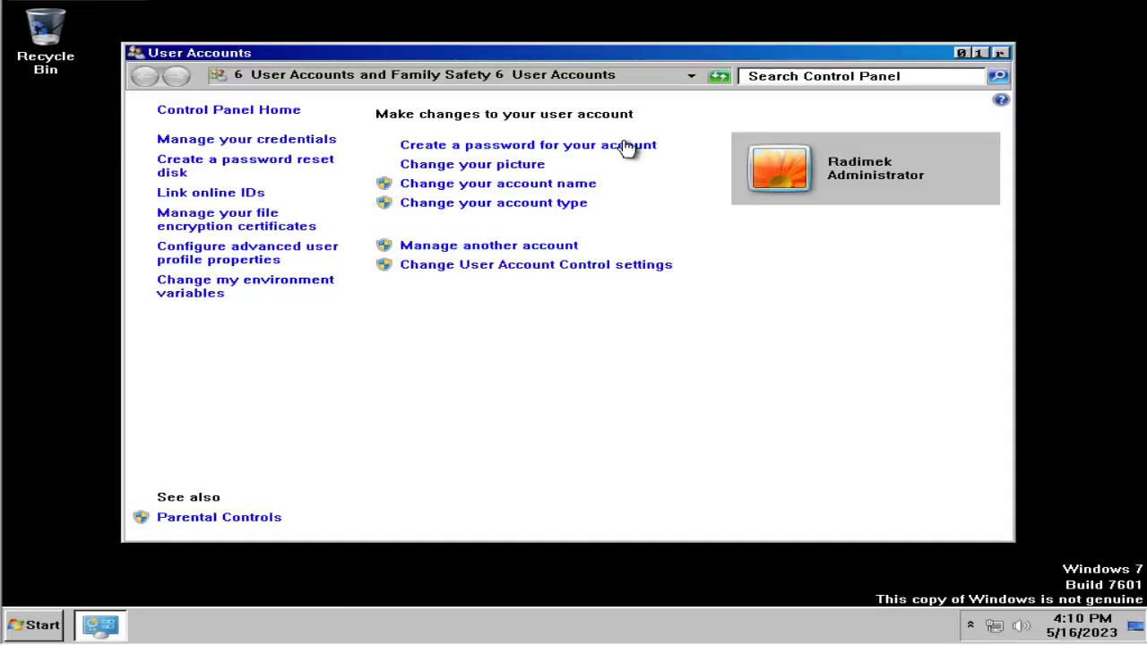
pyautogui.click(1000, 53)
# - Inspect the User Accounts and Family Safety category at full screen and restored size, and close its window
pyautogui.click(18, 627)
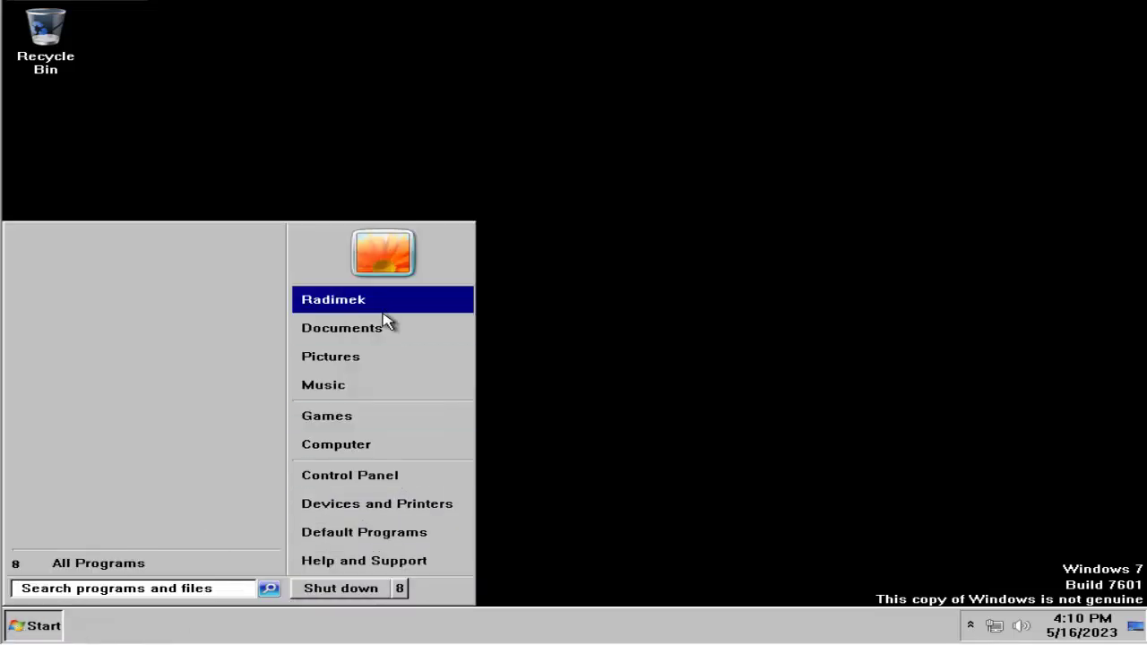
pyautogui.click(382, 260)
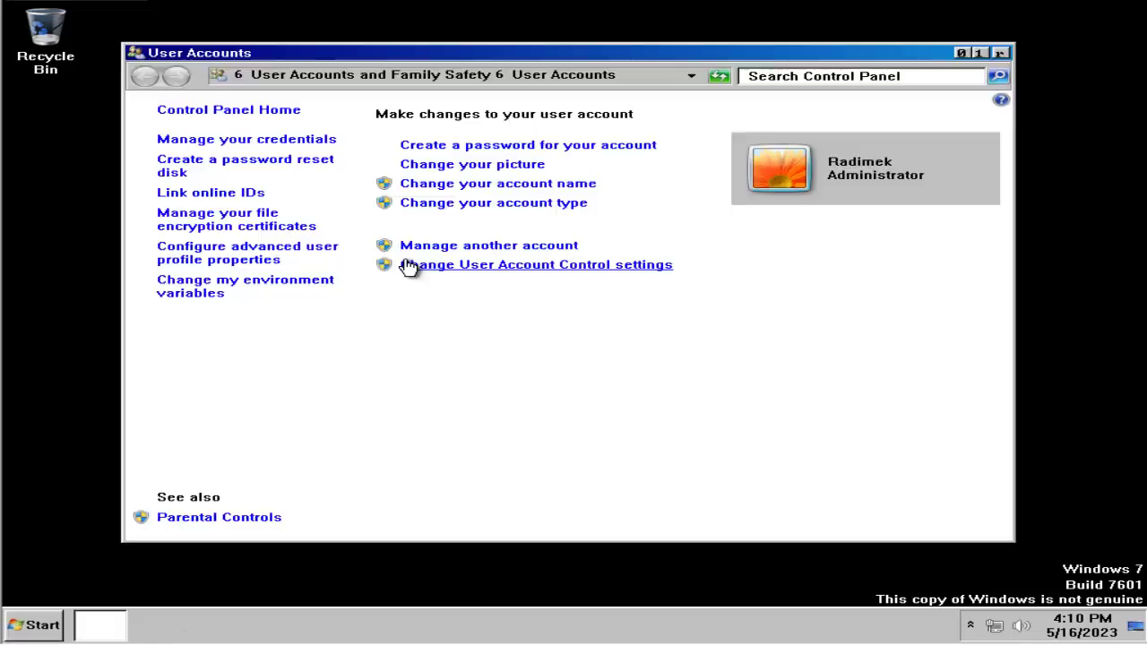
pyautogui.click(283, 76)
pyautogui.click(981, 53)
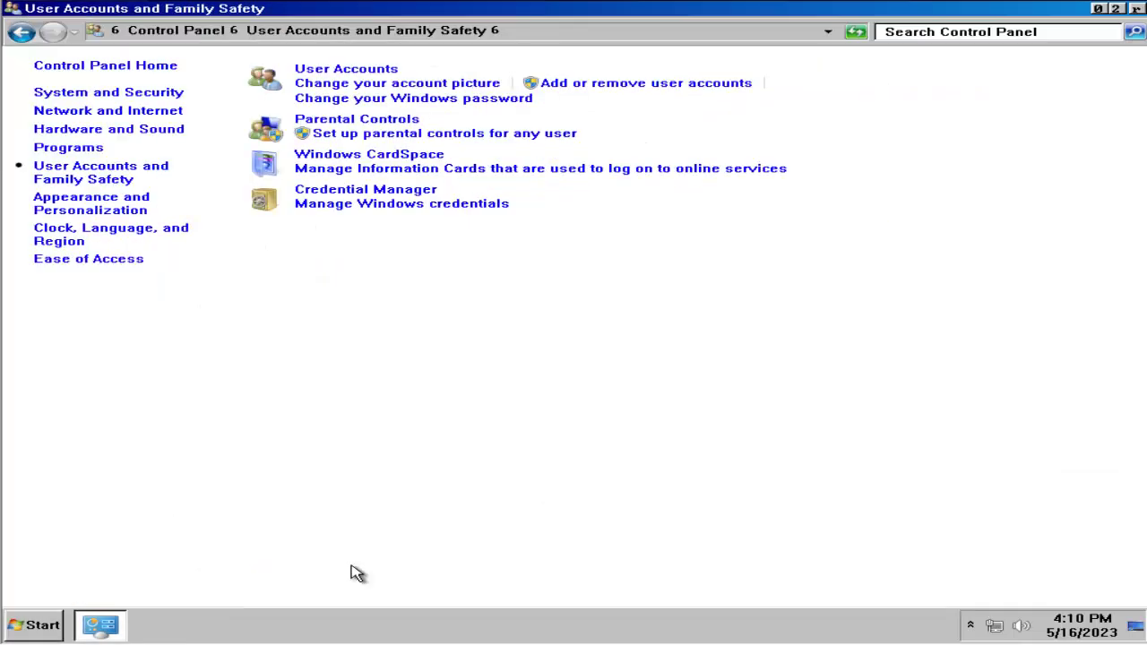
pyautogui.click(1115, 8)
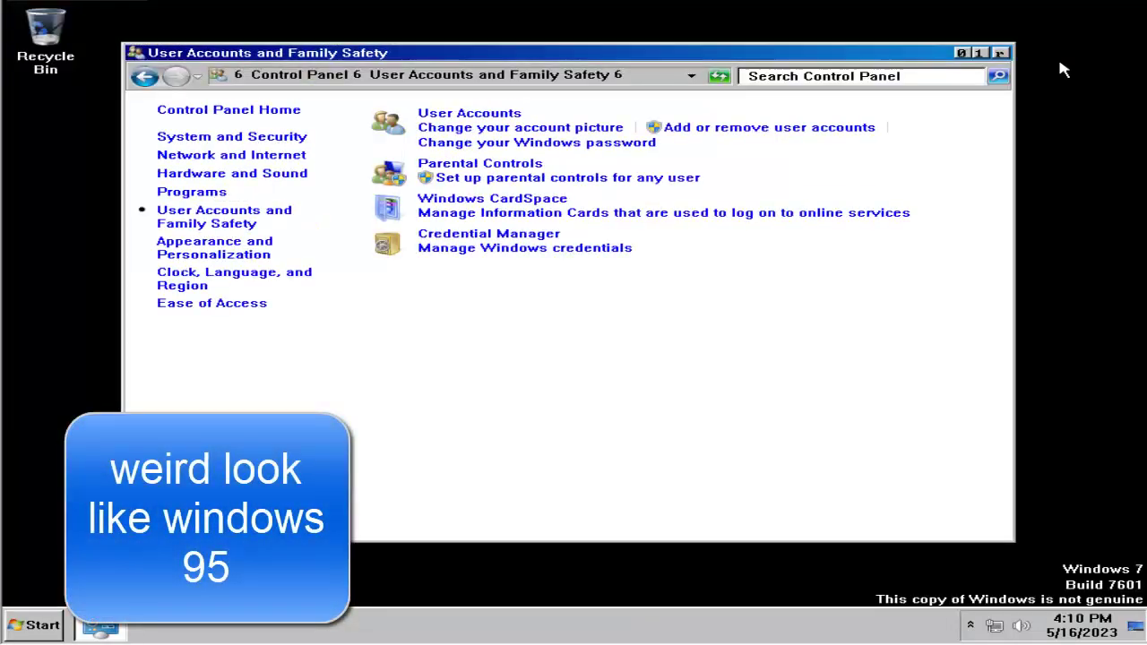
pyautogui.rightClick(123, 631)
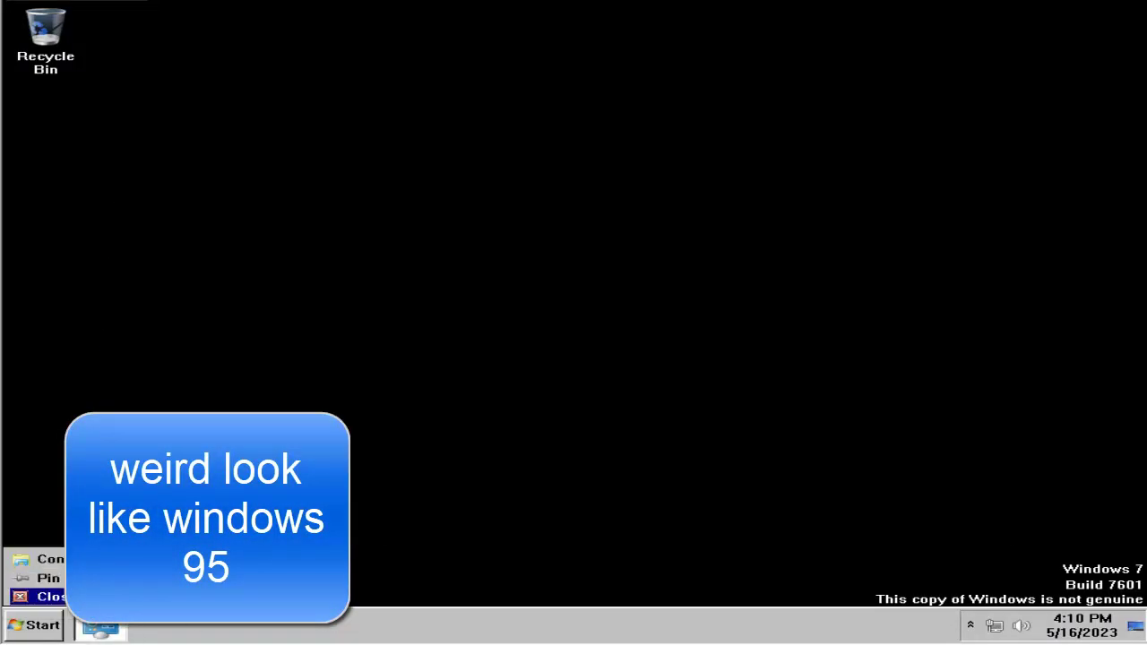
# - Reopen the user's profile folder, check its taskbar jump list, and close the folder window
pyautogui.click(40, 625)
pyautogui.click(341, 305)
pyautogui.rightClick(85, 627)
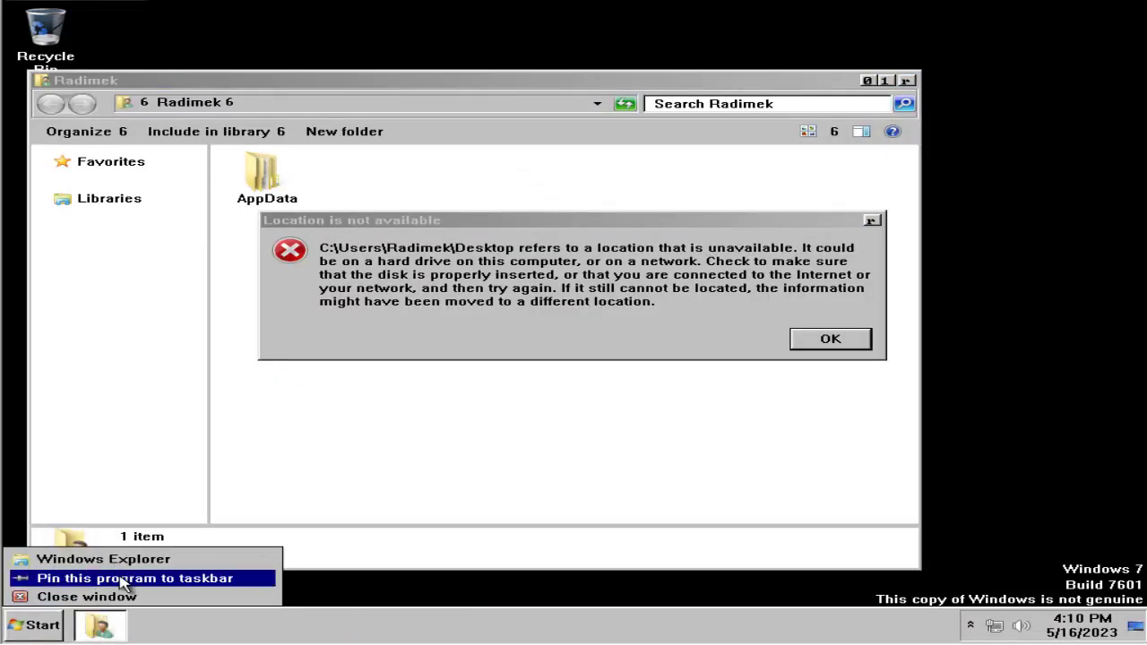
pyautogui.click(829, 337)
pyautogui.rightClick(85, 628)
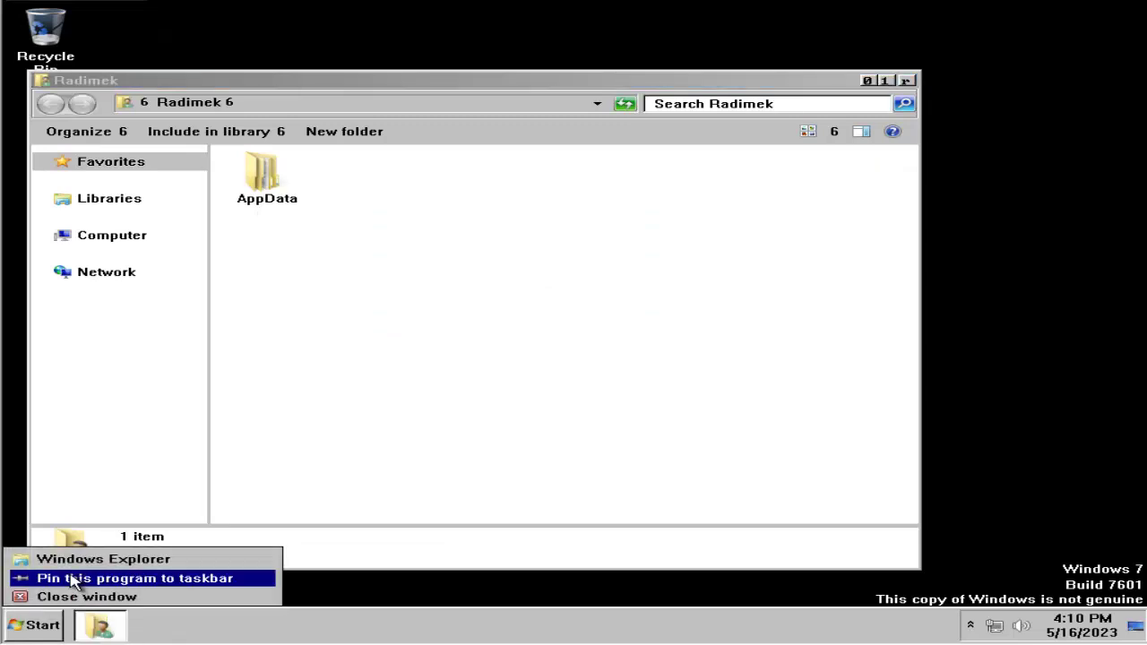
pyautogui.click(363, 508)
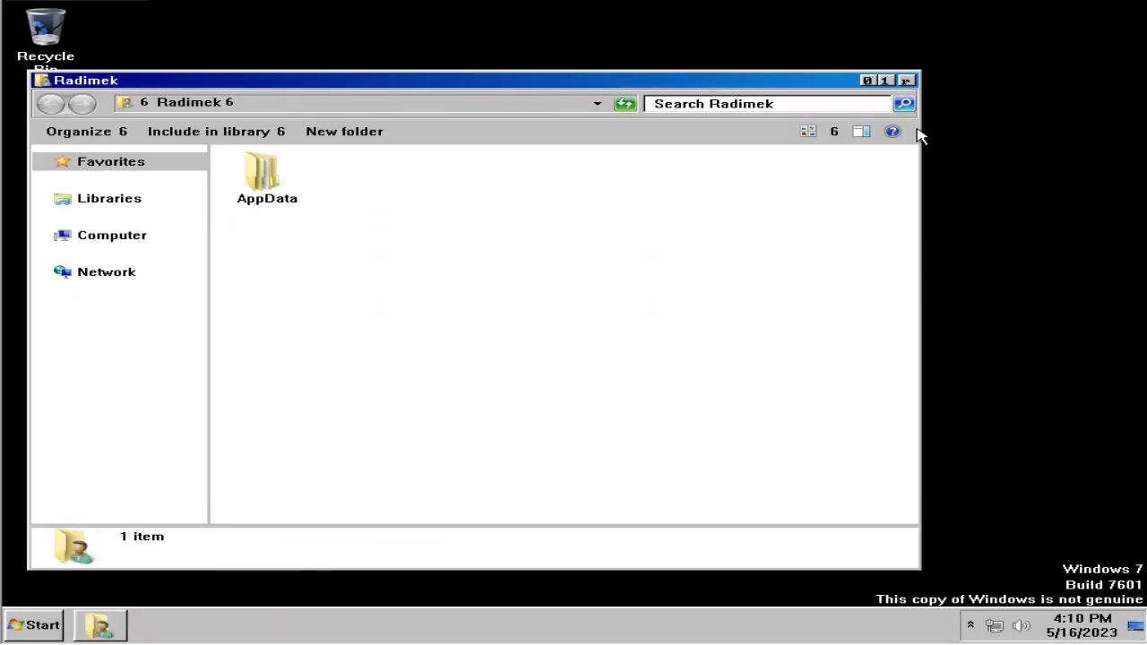
pyautogui.click(907, 80)
# - Set the taskbar buttons to Combine when taskbar is full and apply the taskbar properties
pyautogui.rightClick(225, 619)
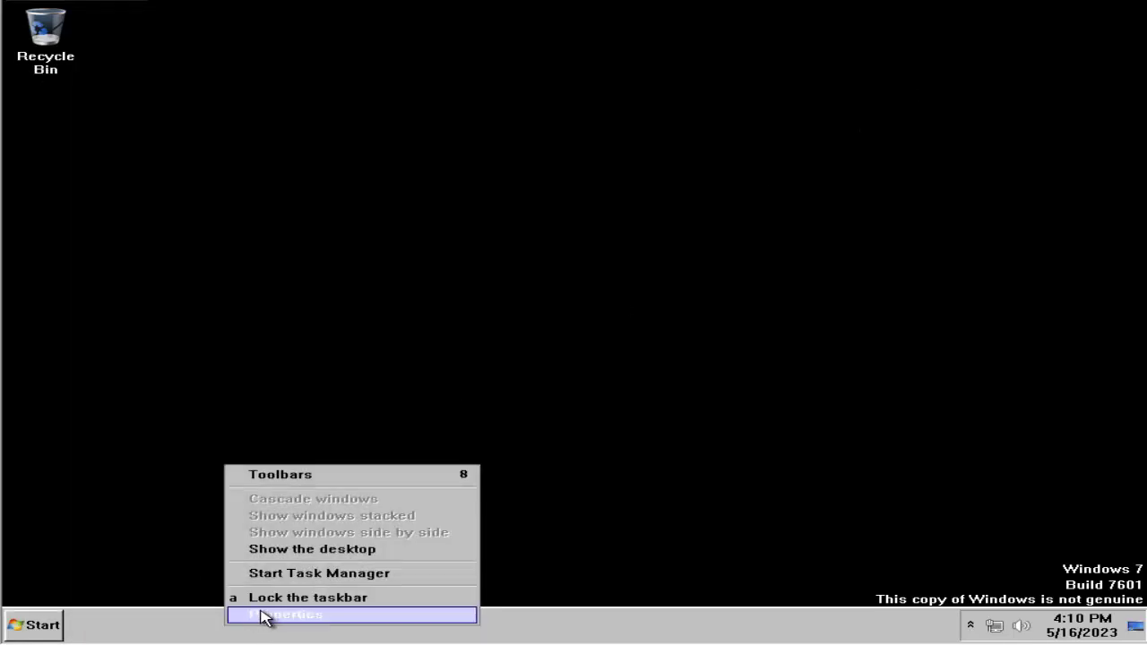
pyautogui.click(259, 616)
pyautogui.click(372, 345)
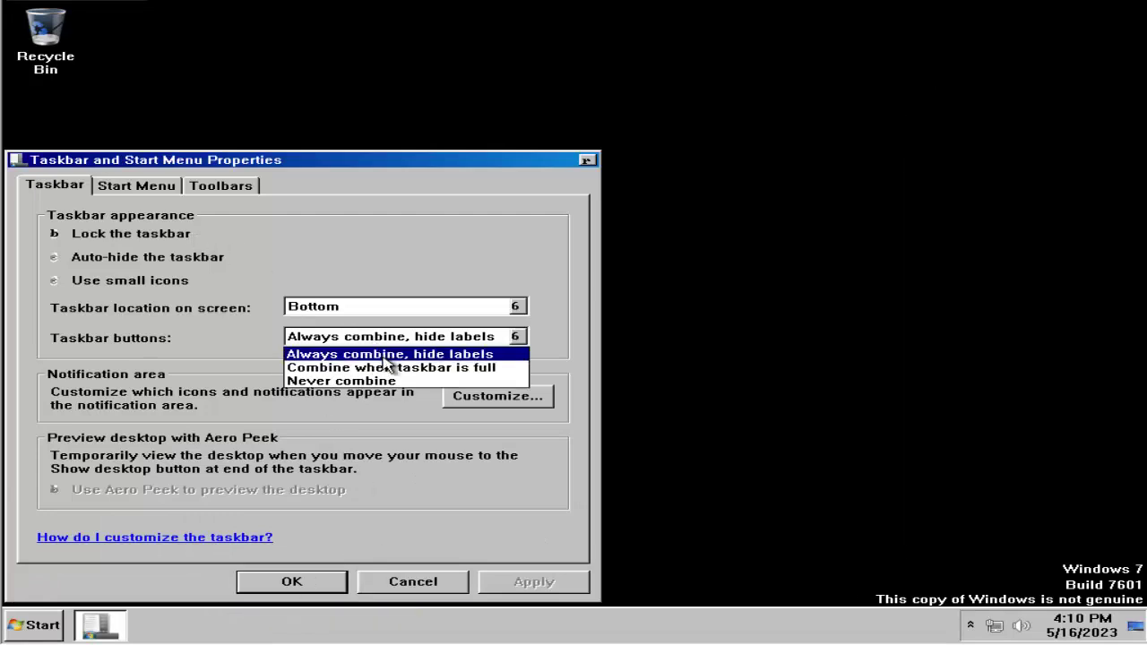
pyautogui.click(386, 368)
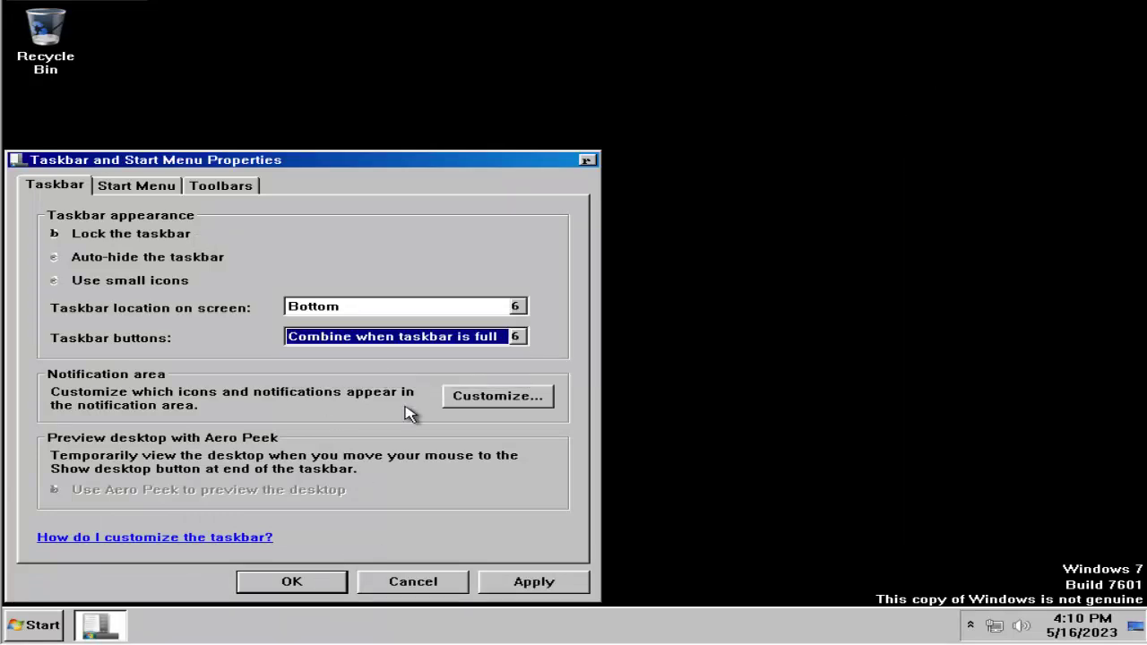
pyautogui.click(294, 582)
# - Open the user's profile folder to check its taskbar button, dismiss the location error, and close the window
pyautogui.click(47, 620)
pyautogui.click(402, 302)
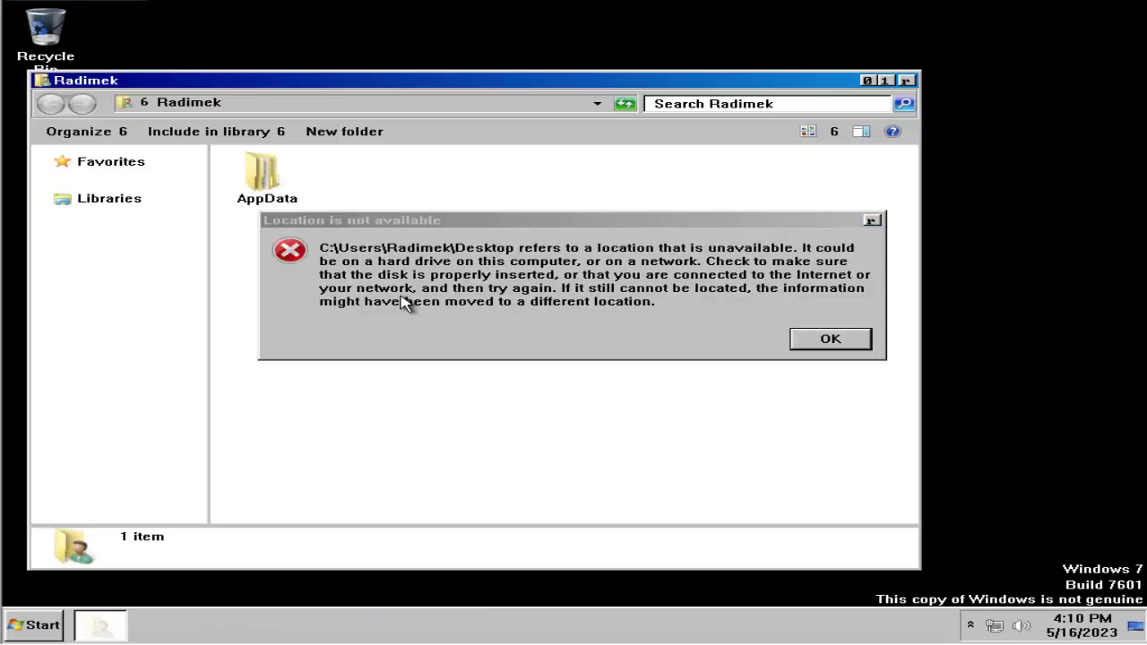
pyautogui.click(812, 344)
pyautogui.click(909, 85)
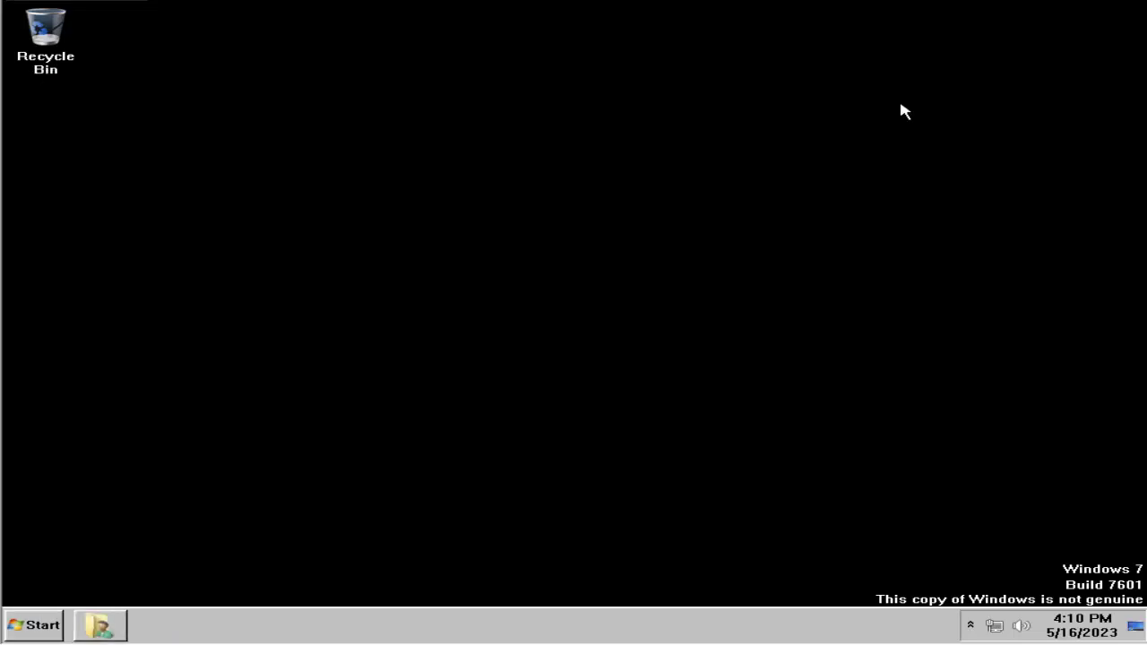
# - Open the Recycle Bin and browse from it to Local Disk (C:), maximizing and restoring the window
pyautogui.doubleClick(42, 40)
pyautogui.click(863, 349)
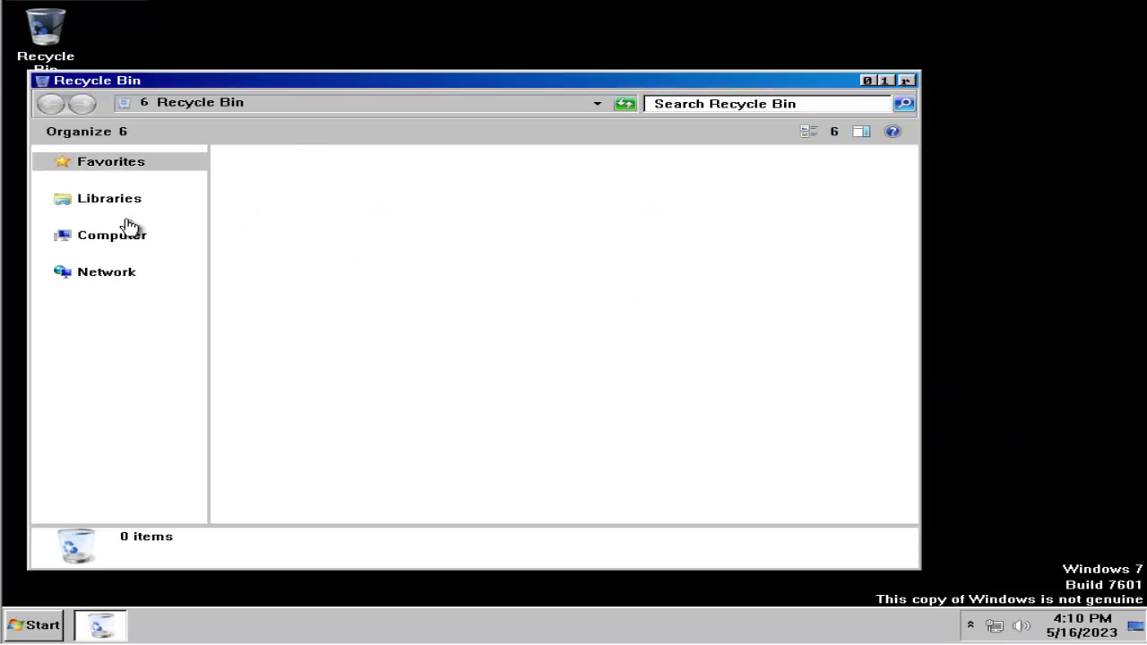
pyautogui.click(118, 240)
pyautogui.doubleClick(341, 199)
pyautogui.click(885, 80)
pyautogui.click(1113, 10)
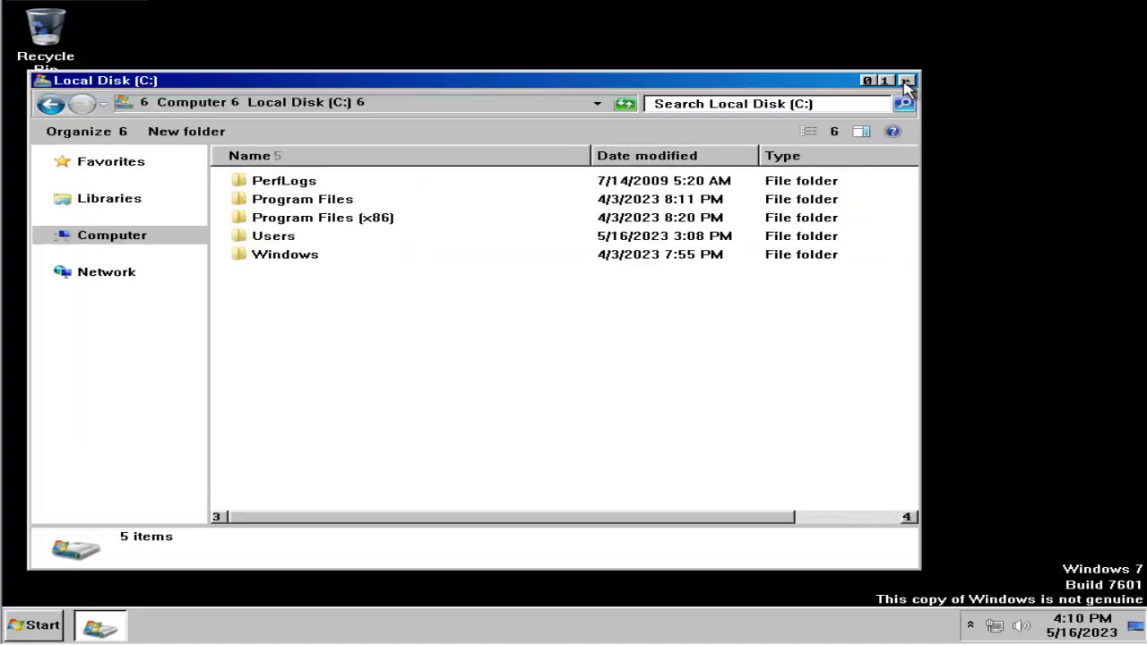
# - Close the Local Disk (C:) window and try several Aero themes in Personalization, including Landscapes, dismissing each theme error
pyautogui.click(907, 80)
pyautogui.rightClick(484, 129)
pyautogui.click(523, 293)
pyautogui.click(618, 300)
pyautogui.click(720, 326)
pyautogui.click(622, 301)
pyautogui.click(720, 326)
pyautogui.click(767, 291)
pyautogui.click(720, 326)
pyautogui.click(466, 385)
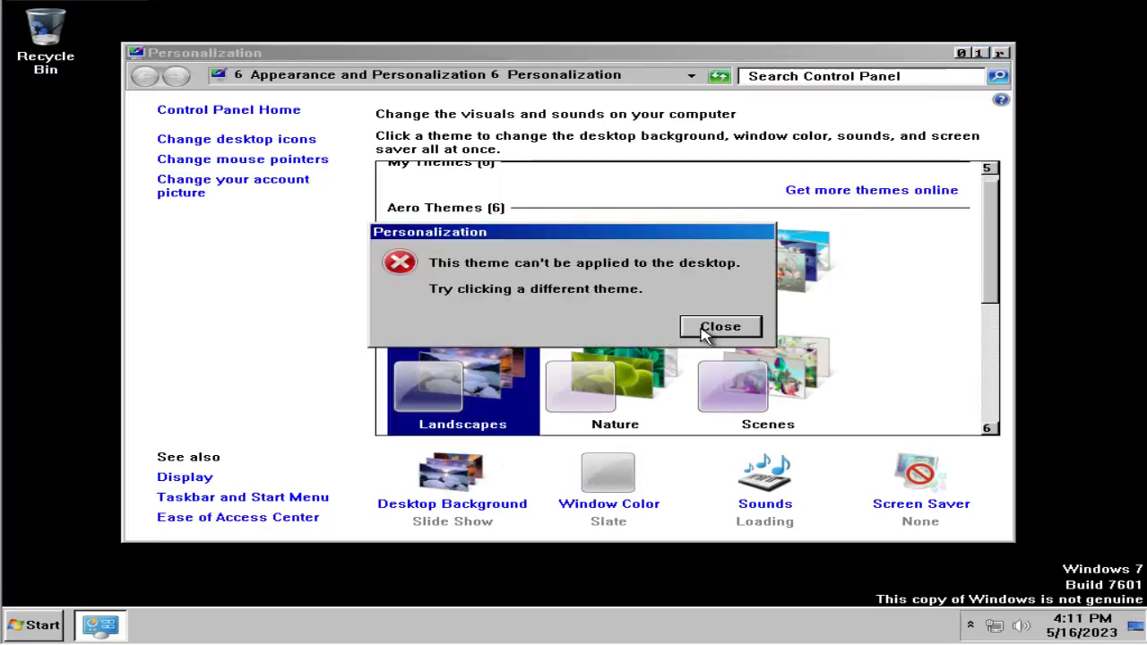
pyautogui.click(719, 326)
# - Open the Ease of Access Center from the Personalization window and close the window again
pyautogui.scroll(3, 634, 368)
pyautogui.moveTo(992, 291); pyautogui.dragTo(989, 422)
pyautogui.click(238, 517)
pyautogui.click(1000, 54)
# - Shut down Windows from the logon screen and boot the virtual machine into Win7PE through the Boot Menu
pyautogui.click(36, 624)
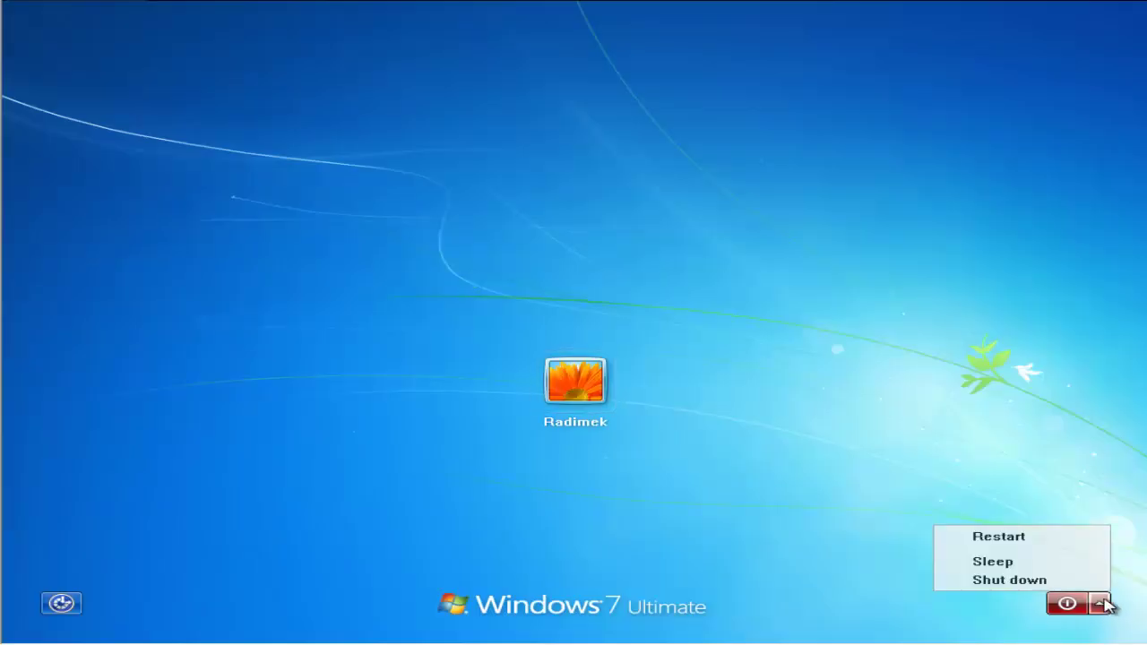
pyautogui.click(990, 579)
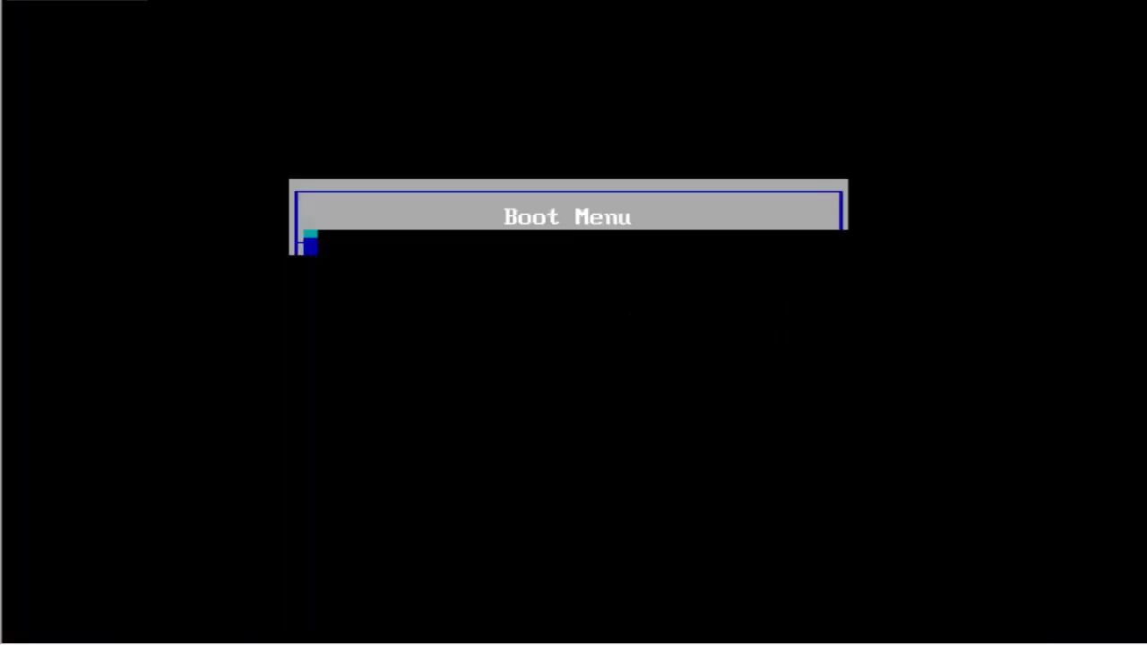
pyautogui.press('Down')
pyautogui.press('Down')
pyautogui.press('Return')
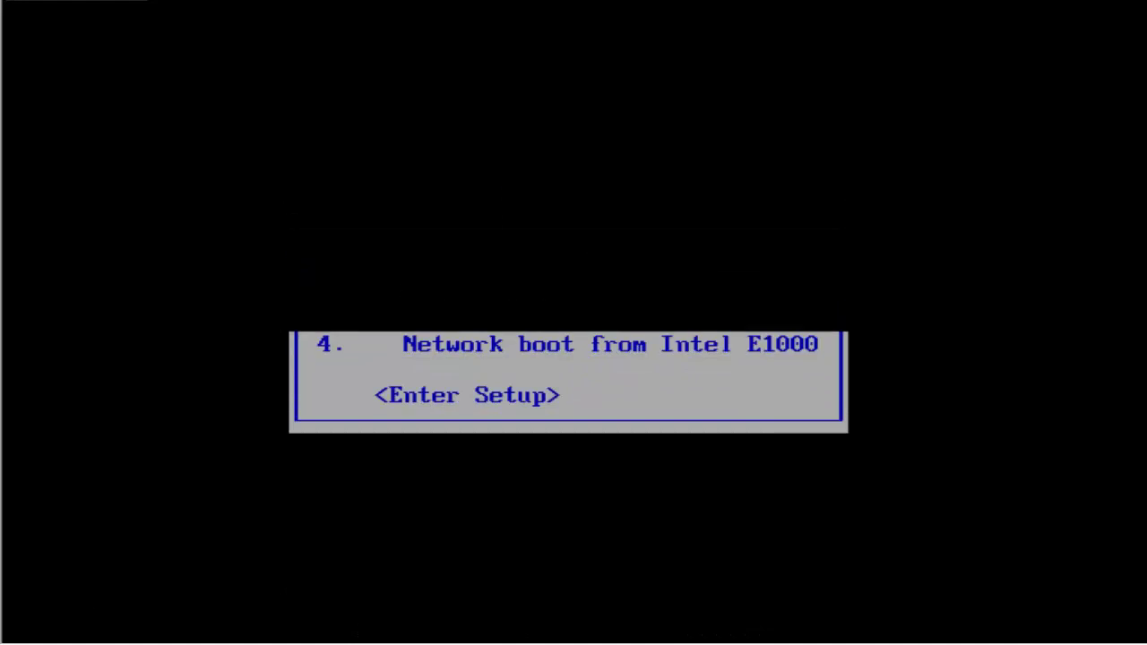
pyautogui.press('Return')
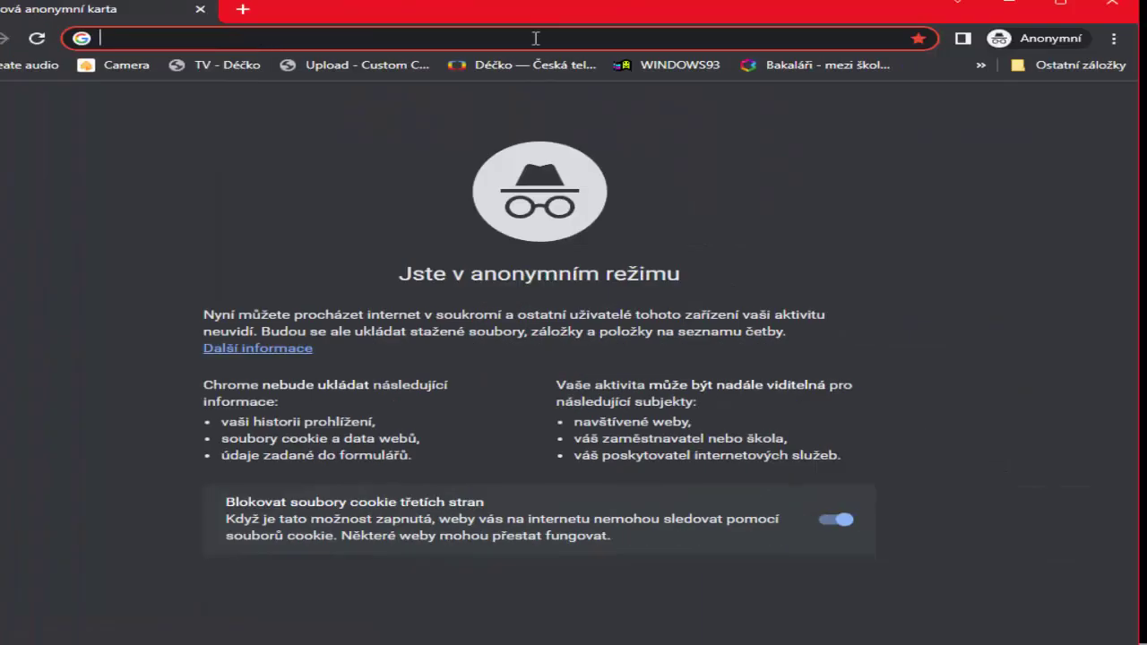
# - Switch to Chrome and search the web for where the Windows 7 logon image is located
pyautogui.write('where is the windows 7 logon image lo')
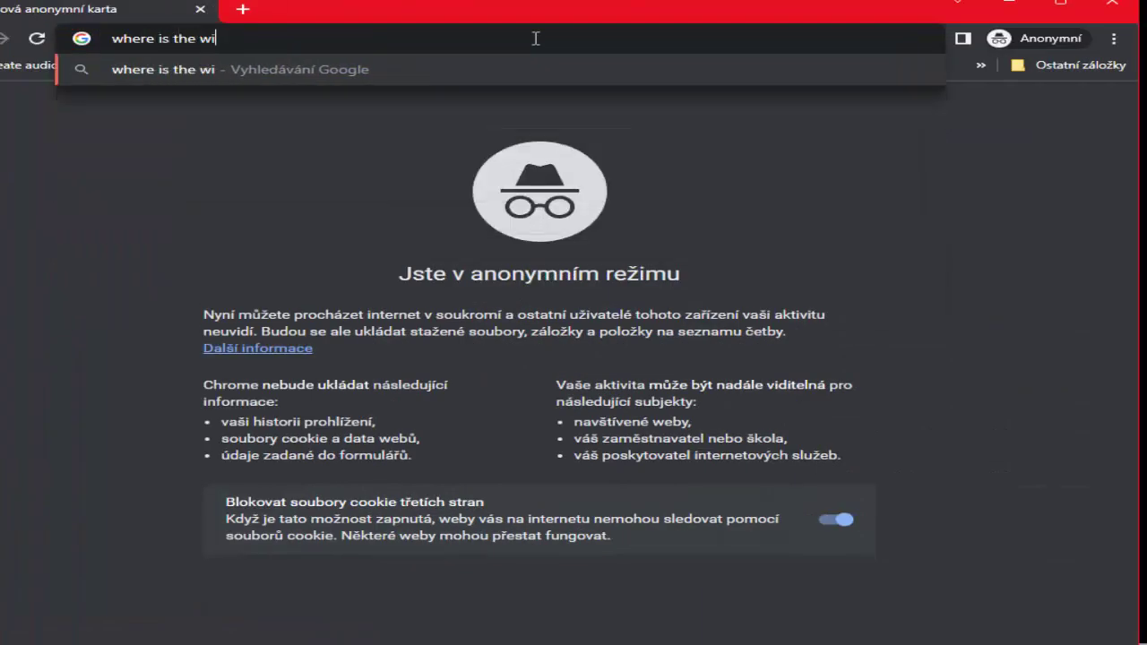
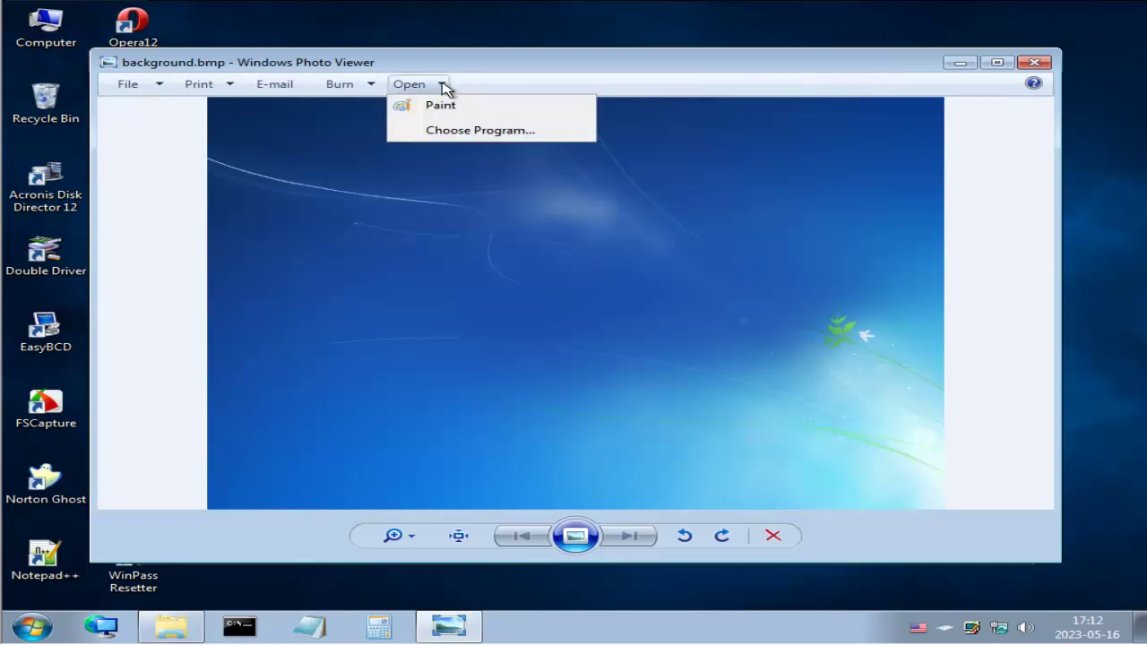
# - Open background.bmp in Paint and try to shrink its canvas to below one pixel at 25% zoom
pyautogui.click(441, 105)
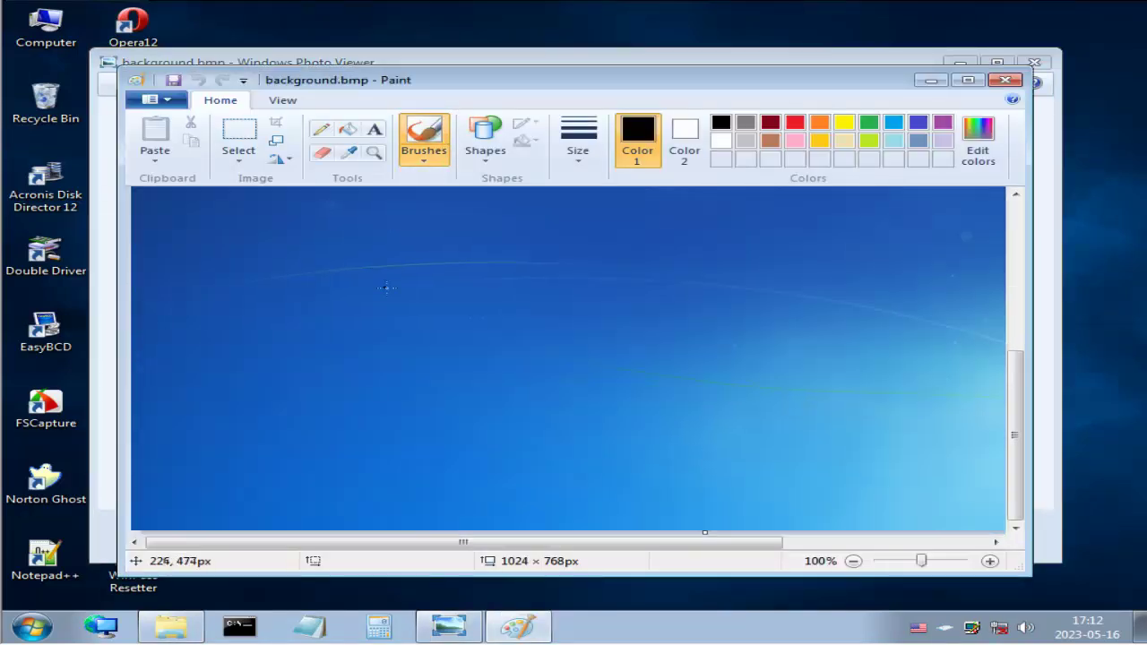
pyautogui.click(373, 153)
pyautogui.rightClick(399, 287)
pyautogui.rightClick(398, 287)
pyautogui.moveTo(423, 357); pyautogui.dragTo(134, 194)
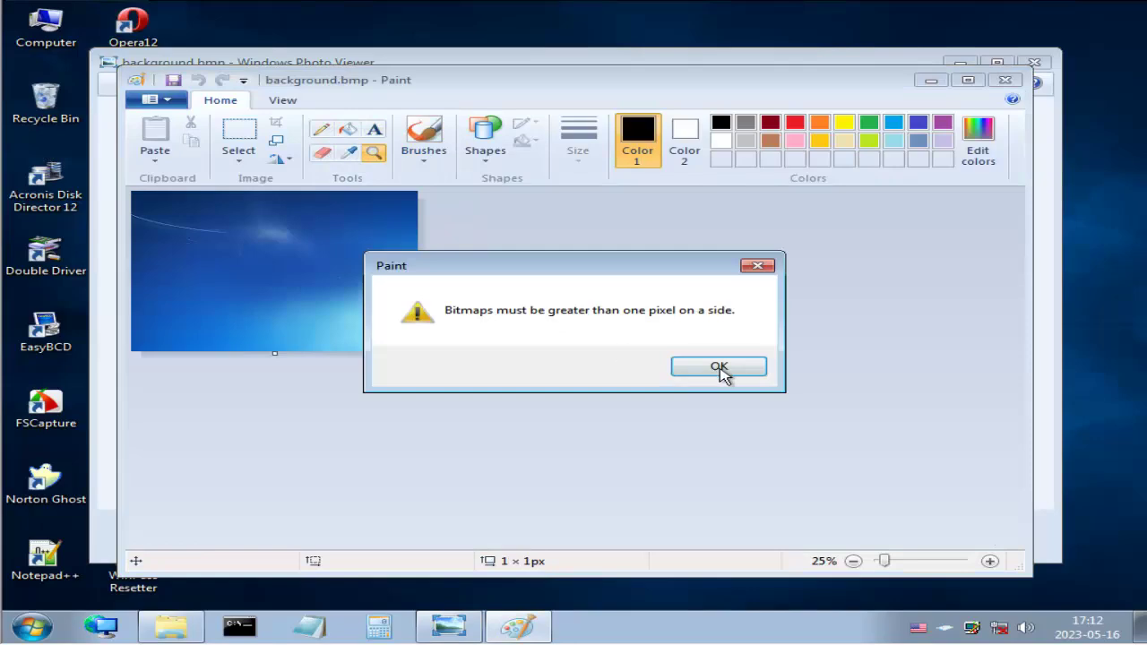
pyautogui.click(719, 368)
# - Shrink the canvas of background.bmp to 1 × 1 px while zoomed in to 700%
pyautogui.click(394, 313)
pyautogui.moveTo(708, 517); pyautogui.dragTo(154, 212)
pyautogui.doubleClick(154, 212)
pyautogui.click(153, 211)
pyautogui.click(153, 212)
pyautogui.click(154, 211)
pyautogui.click(154, 211)
pyautogui.click(153, 211)
pyautogui.moveTo(432, 440); pyautogui.dragTo(144, 200)
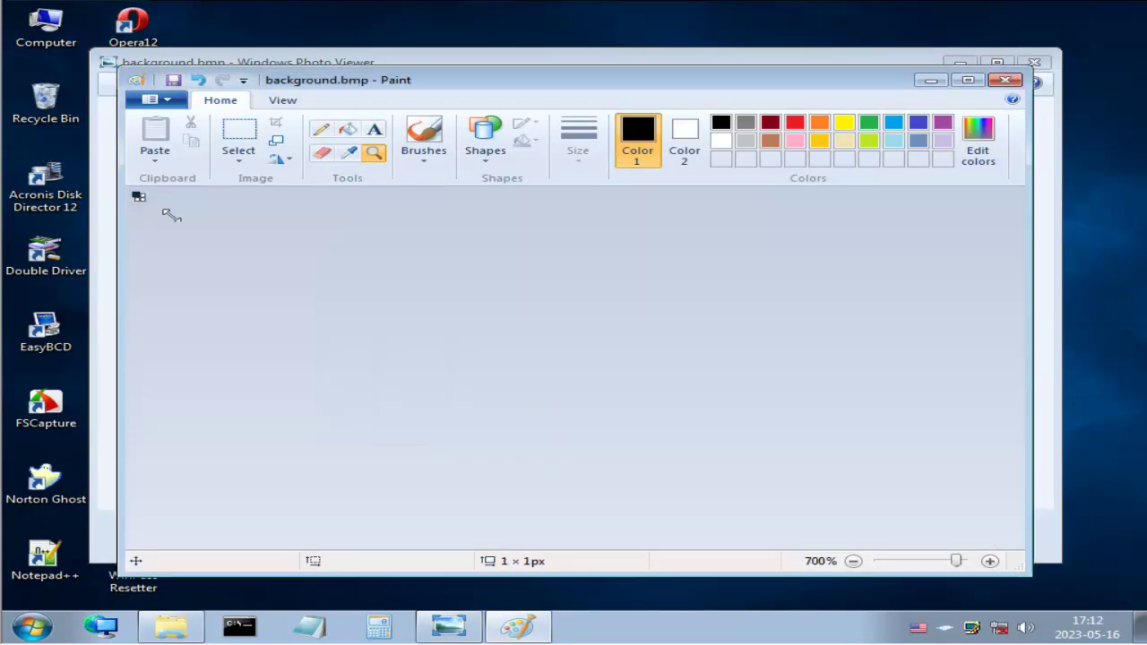
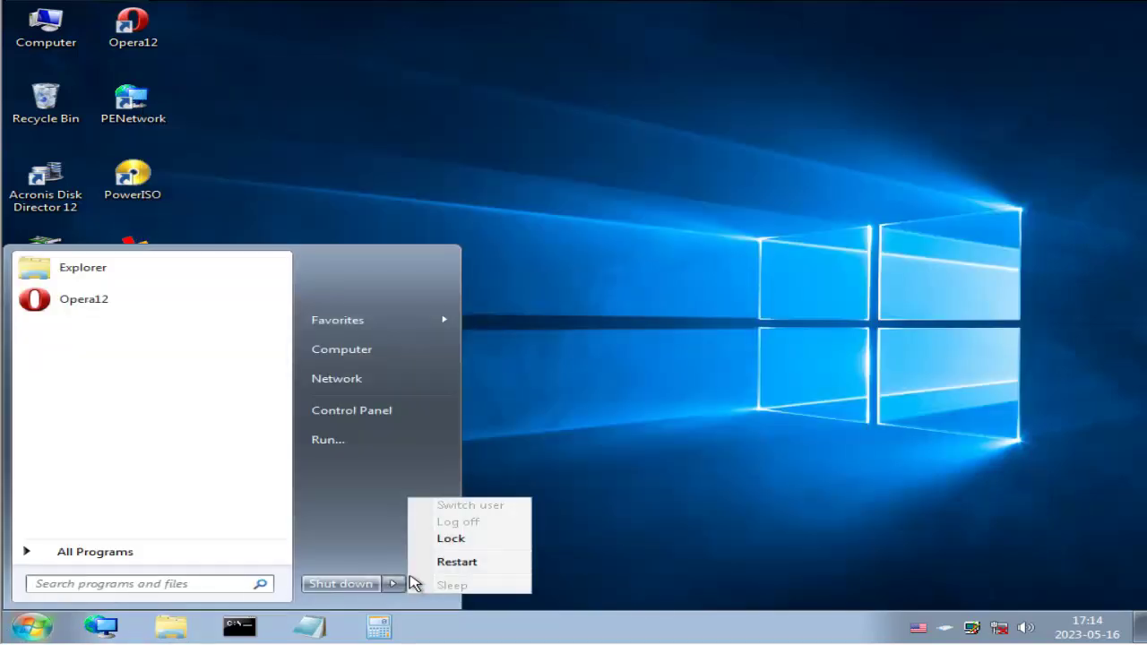
# - Restart out of Win7PE and launch Startup Repair from Windows Error Recovery
pyautogui.click(453, 563)
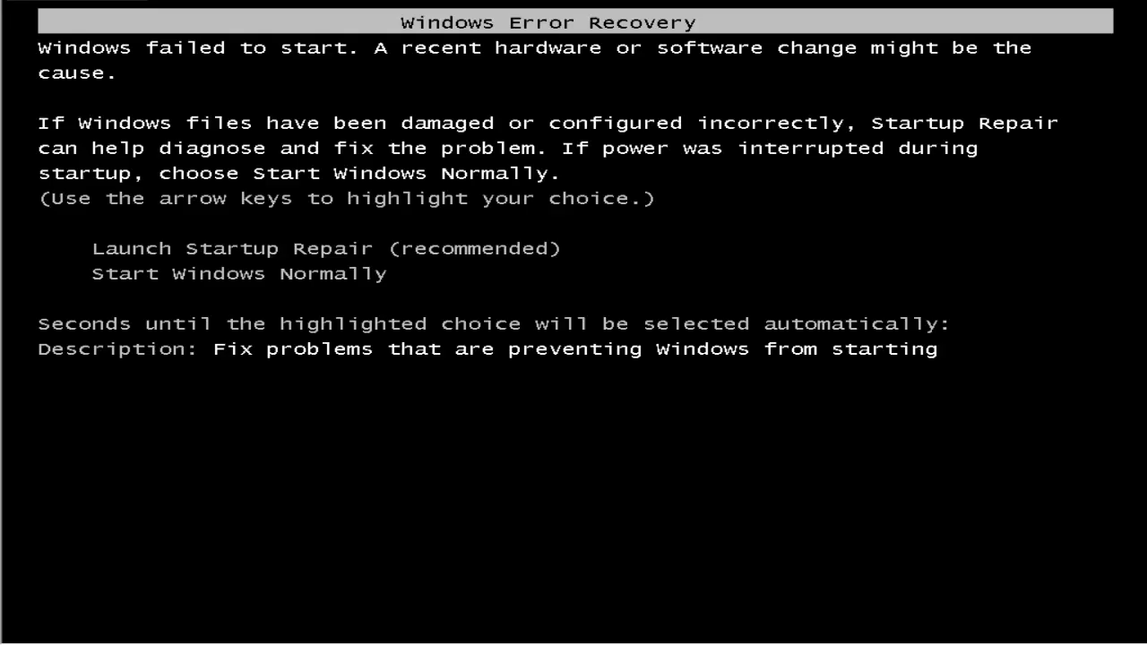
pyautogui.press('Return')
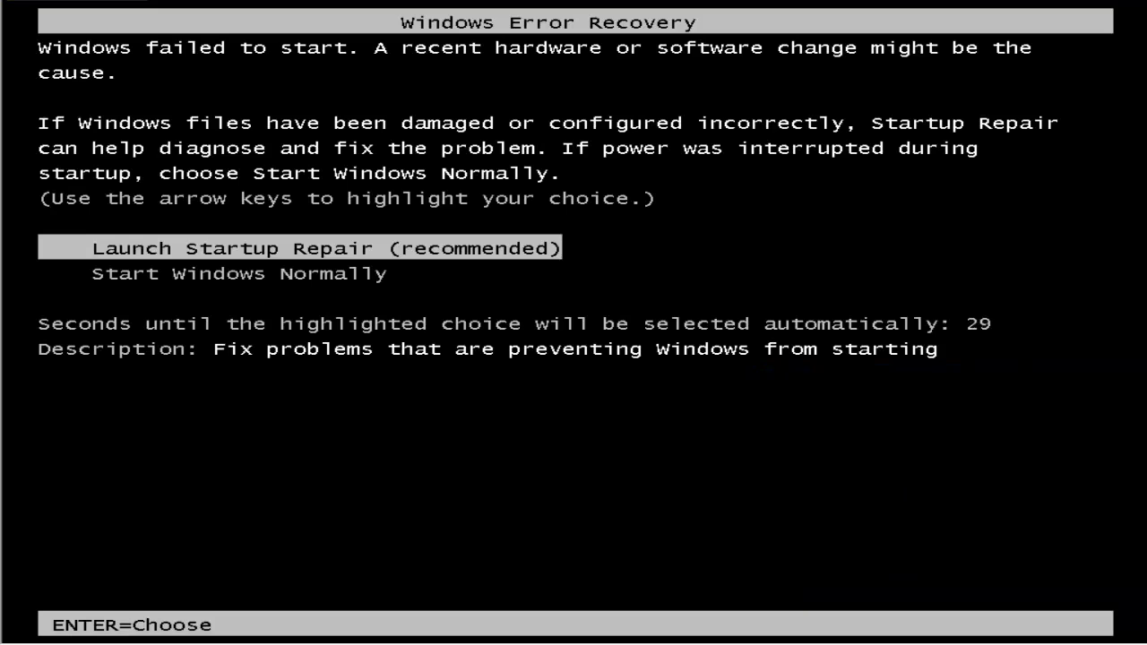
pyautogui.press('Return')
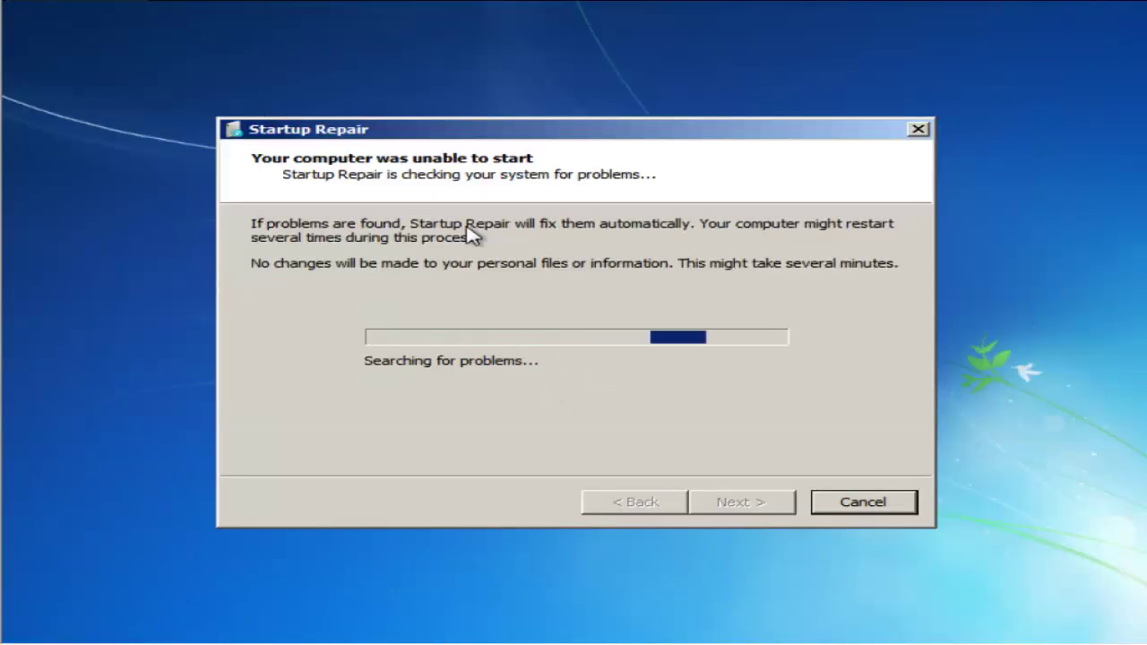
# - Reposition the Startup Repair window and try to cancel the repair while it is running
pyautogui.click(657, 414)
pyautogui.moveTo(870, 137); pyautogui.dragTo(833, 144)
pyautogui.rightClick(834, 143)
pyautogui.press('Escape')
pyautogui.moveTo(242, 146); pyautogui.dragTo(498, 121)
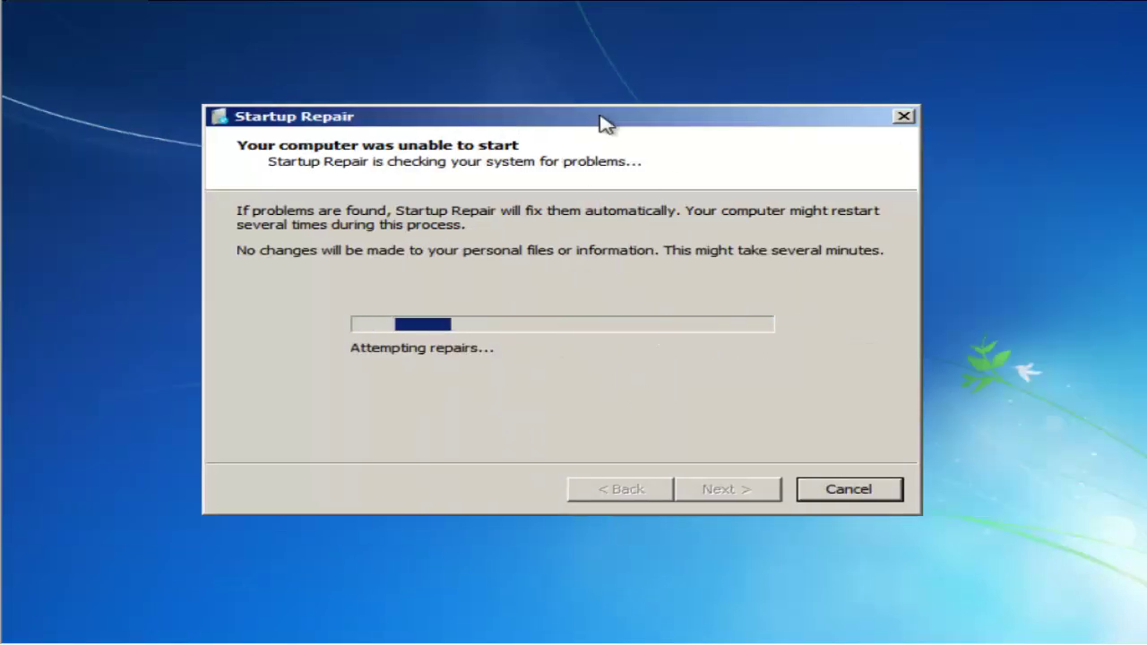
pyautogui.click(848, 489)
pyautogui.click(714, 385)
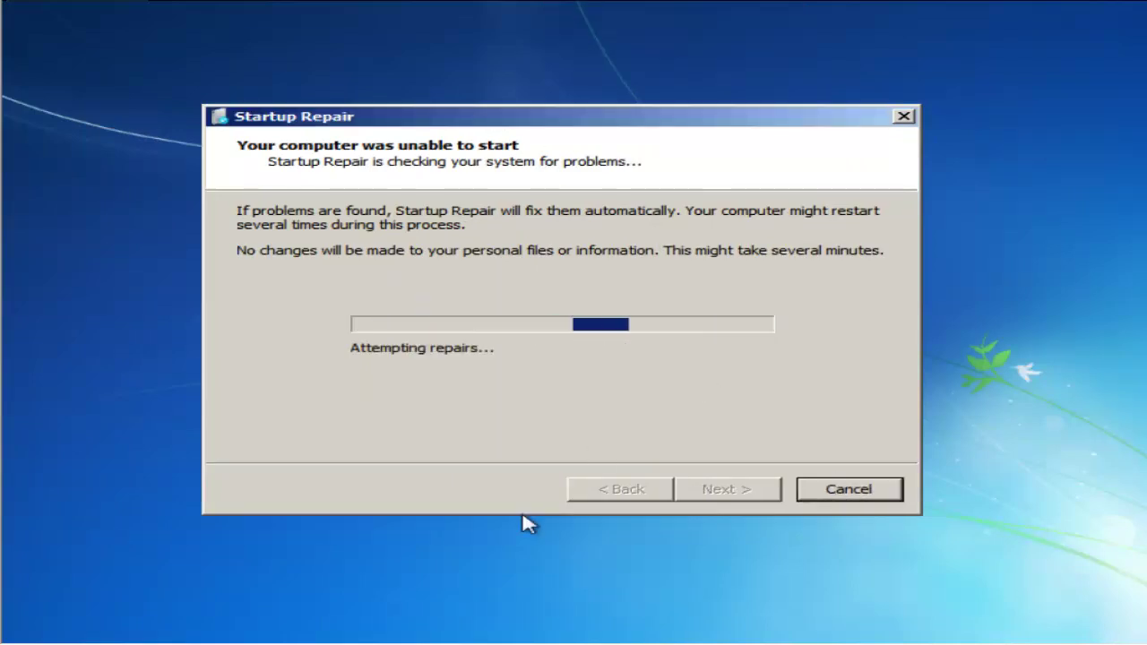
pyautogui.click(723, 492)
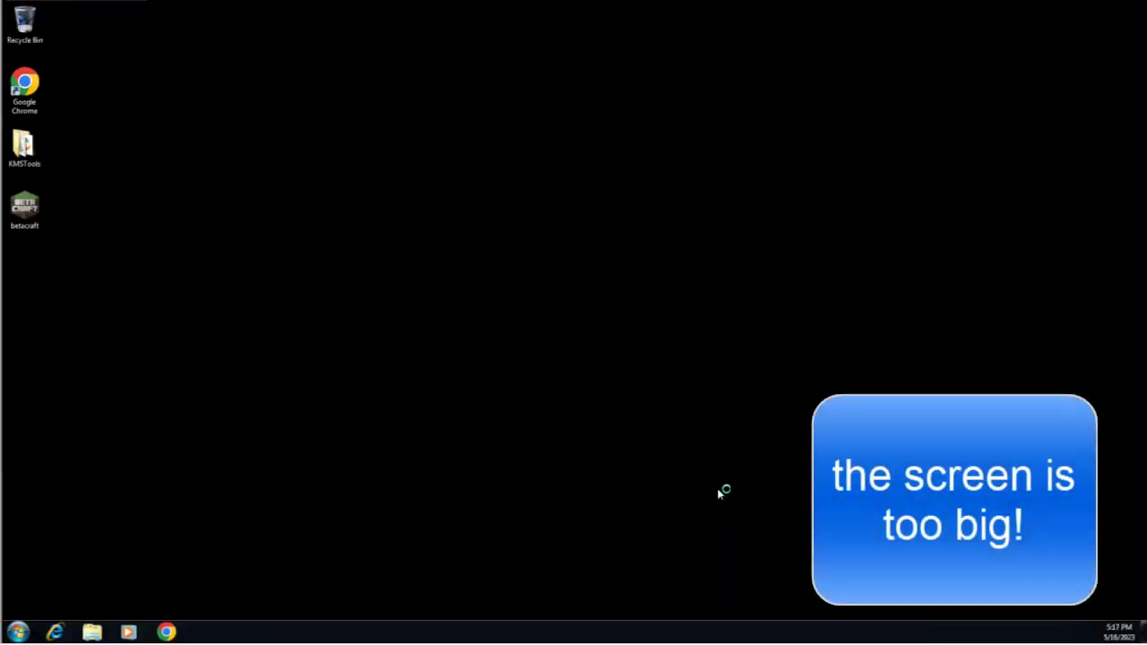
# - Open the desktop's Personalization settings and apply the Windows Classic theme
pyautogui.rightClick(768, 392)
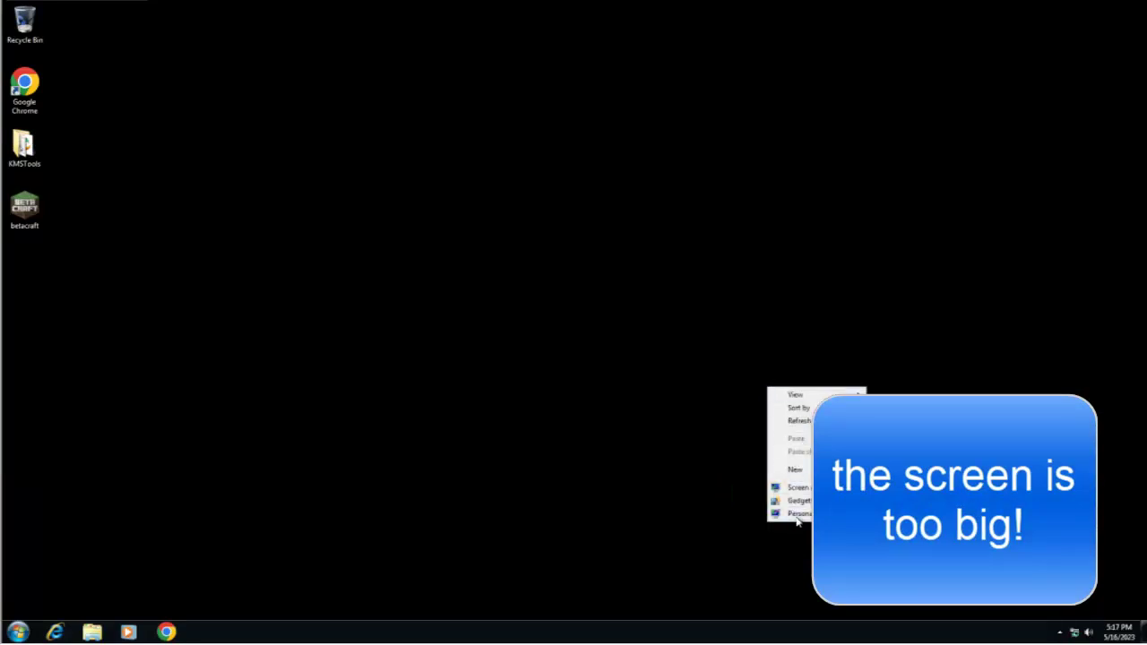
pyautogui.click(797, 516)
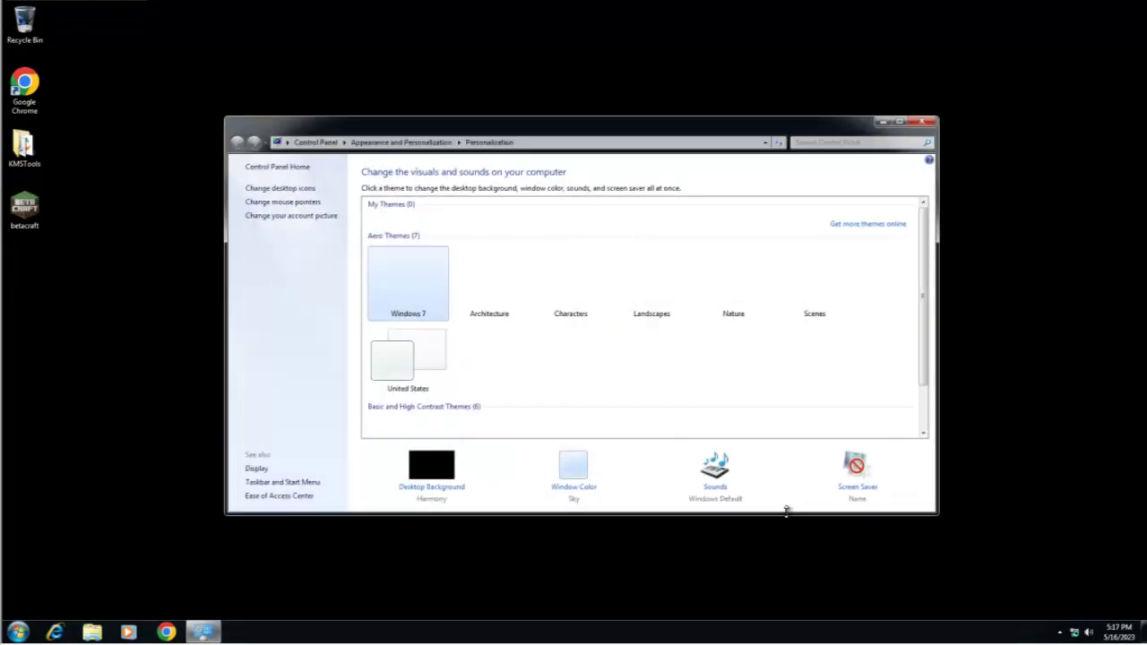
pyautogui.scroll(-1, 548, 365)
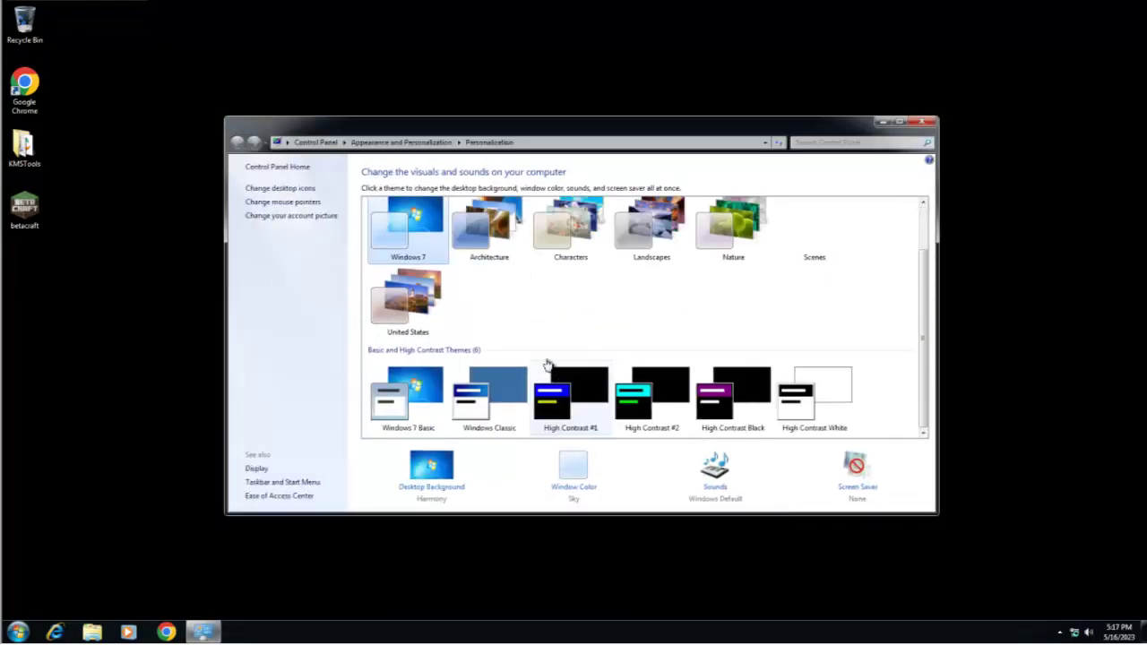
pyautogui.click(525, 385)
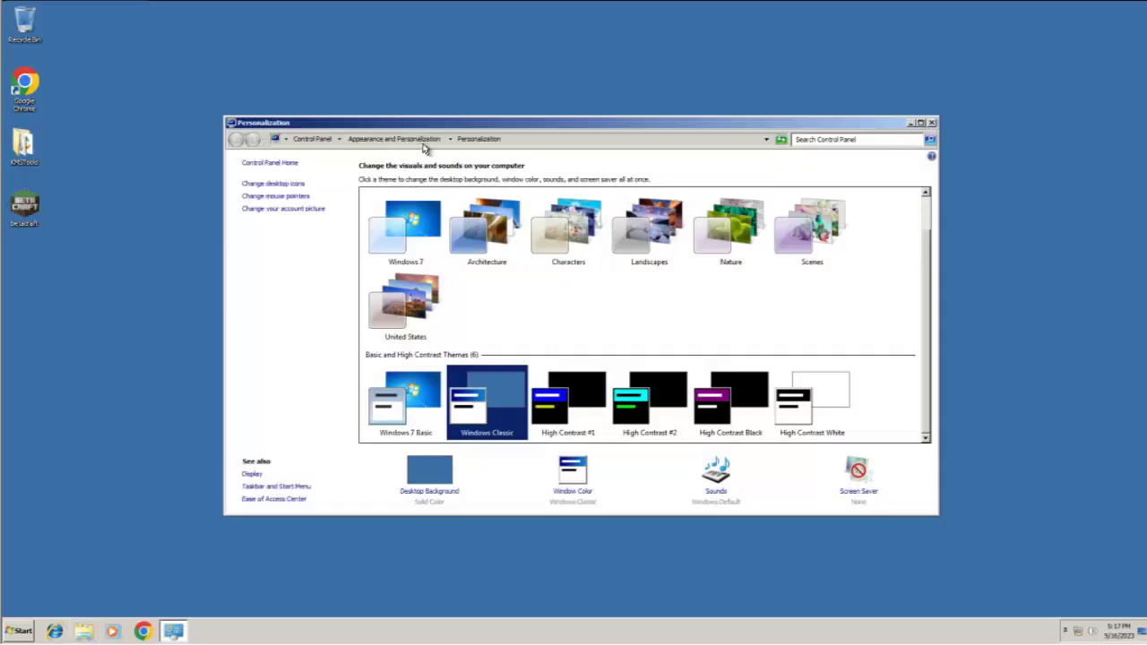
# - Lower the screen resolution in the display settings, keep the change, and close the settings window
pyautogui.click(424, 142)
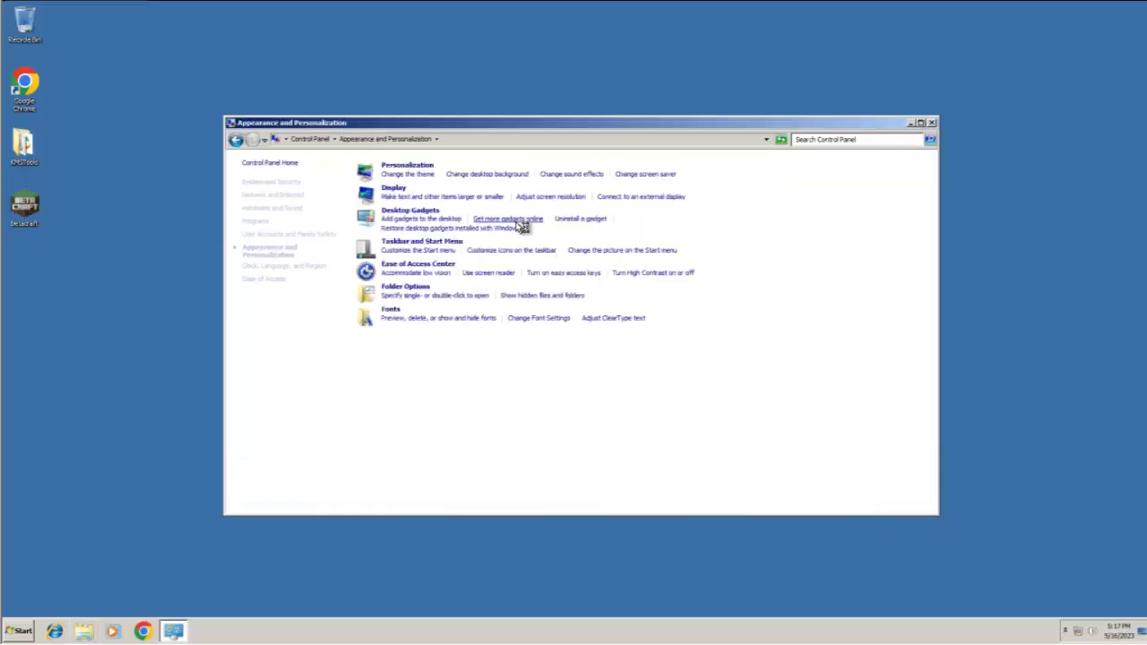
pyautogui.click(394, 188)
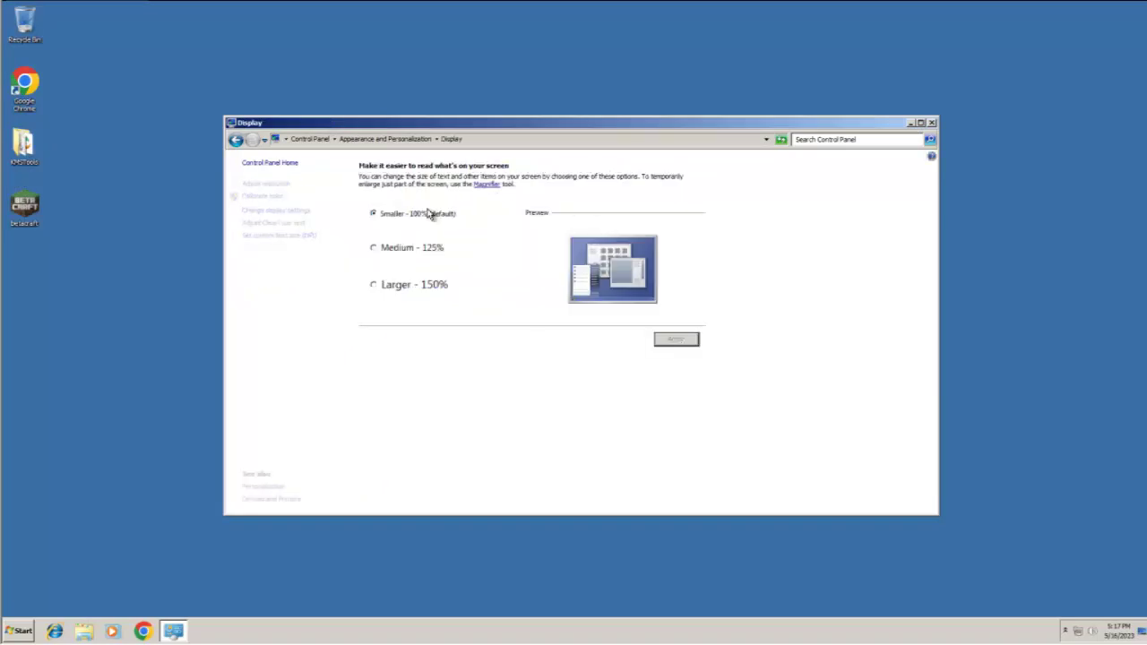
pyautogui.click(396, 142)
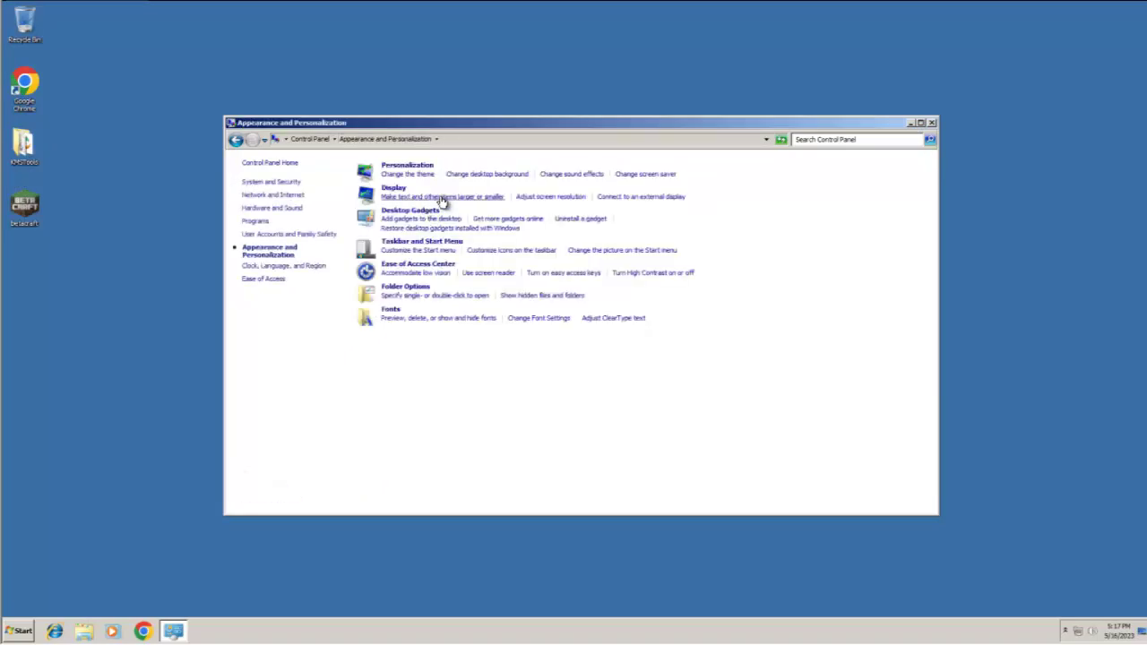
pyautogui.click(576, 200)
pyautogui.click(505, 278)
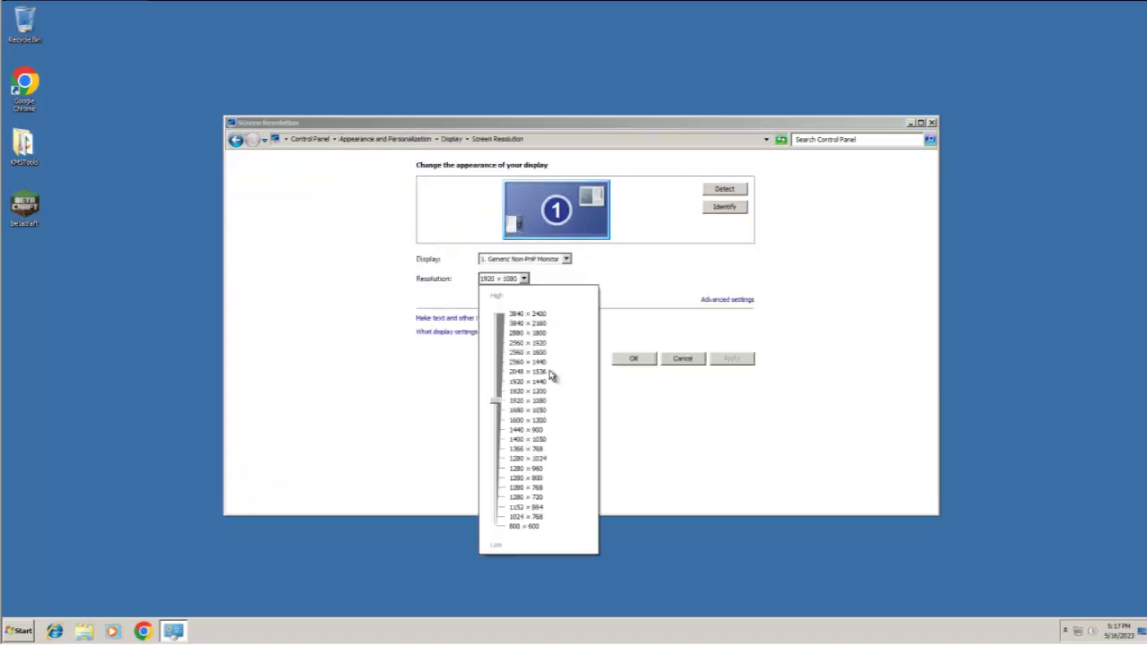
pyautogui.click(478, 343)
pyautogui.click(499, 281)
pyautogui.click(747, 402)
pyautogui.click(733, 360)
pyautogui.click(665, 330)
pyautogui.click(1136, 53)
pyautogui.moveTo(517, 367); pyautogui.dragTo(161, 118)
pyautogui.moveTo(373, 212); pyautogui.dragTo(844, 377)
pyautogui.moveTo(857, 324); pyautogui.dragTo(368, 549)
pyautogui.click(33, 625)
pyautogui.click(567, 463)
# - Set the desktop background to black from the Solid Colors and save the change
pyautogui.rightClick(568, 463)
pyautogui.click(609, 444)
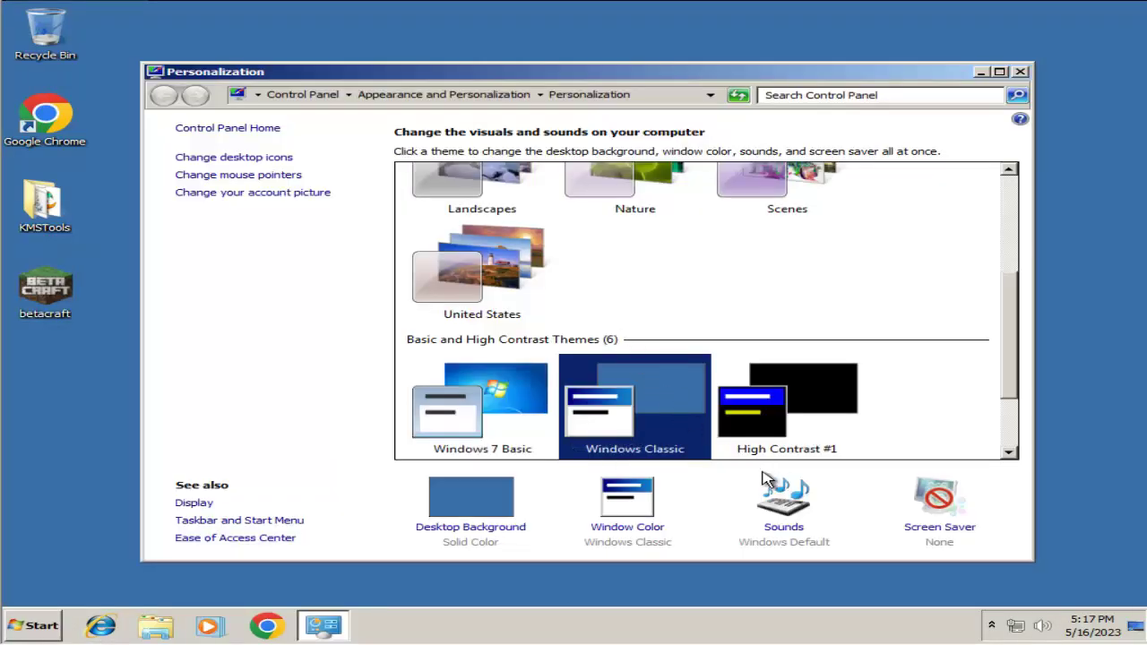
pyautogui.click(504, 504)
pyautogui.click(616, 173)
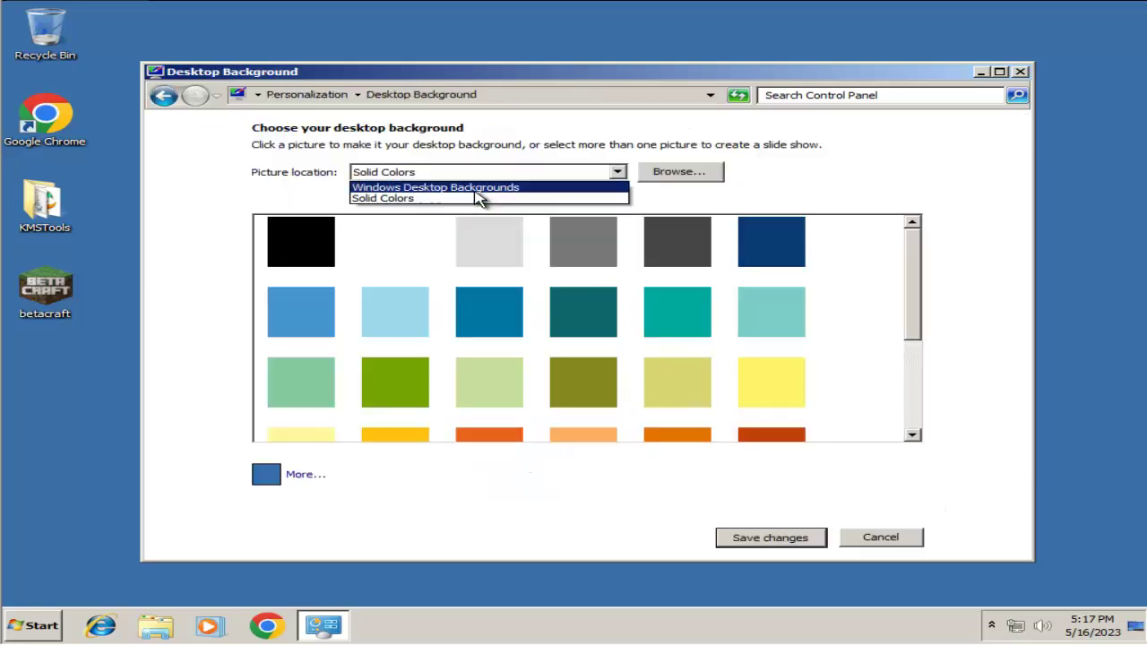
pyautogui.click(473, 187)
pyautogui.click(430, 175)
pyautogui.click(400, 199)
pyautogui.click(318, 242)
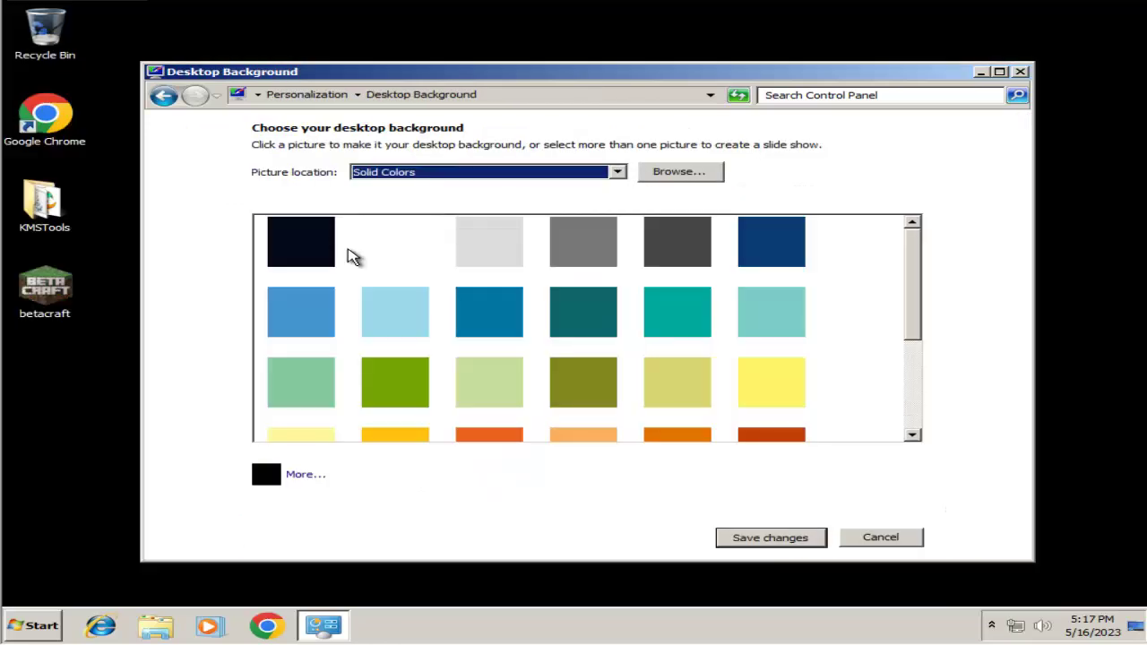
pyautogui.click(769, 537)
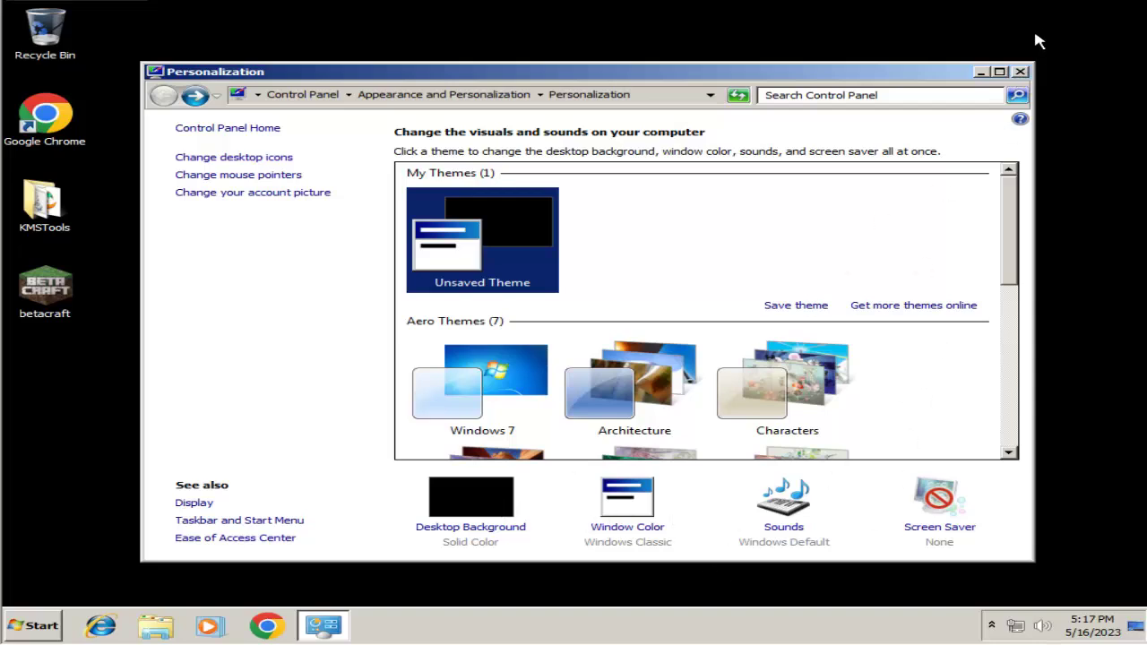
# - Open Window Color and Appearance and try two different light swatches as Color 1 for 3D Objects
pyautogui.click(643, 509)
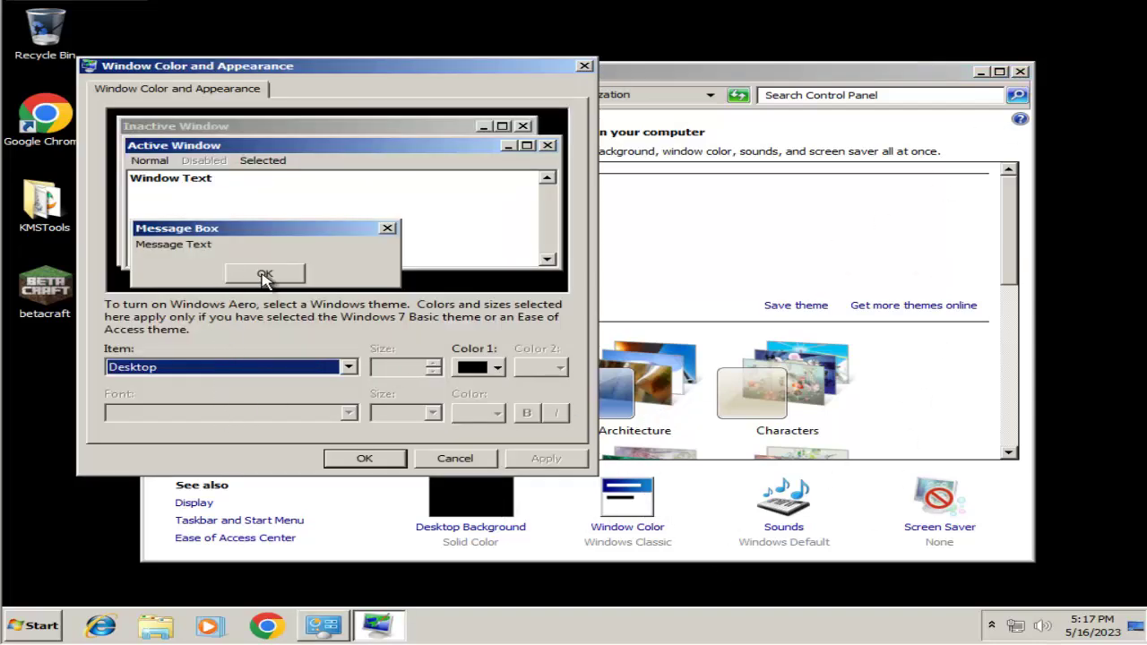
pyautogui.click(475, 367)
pyautogui.click(529, 482)
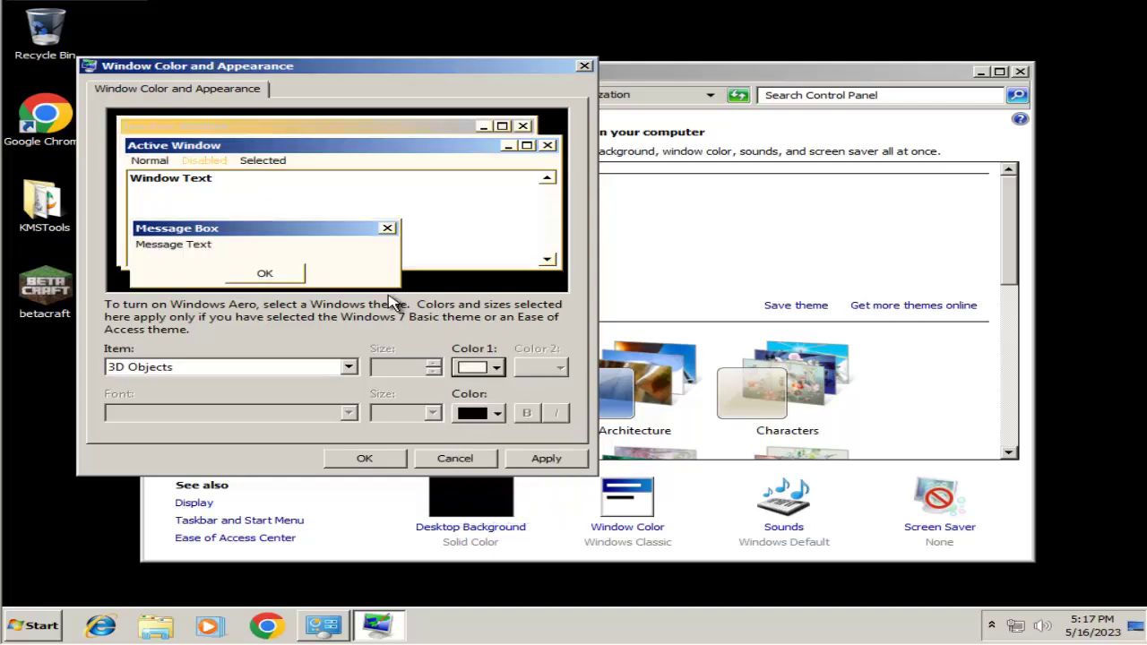
pyautogui.click(481, 368)
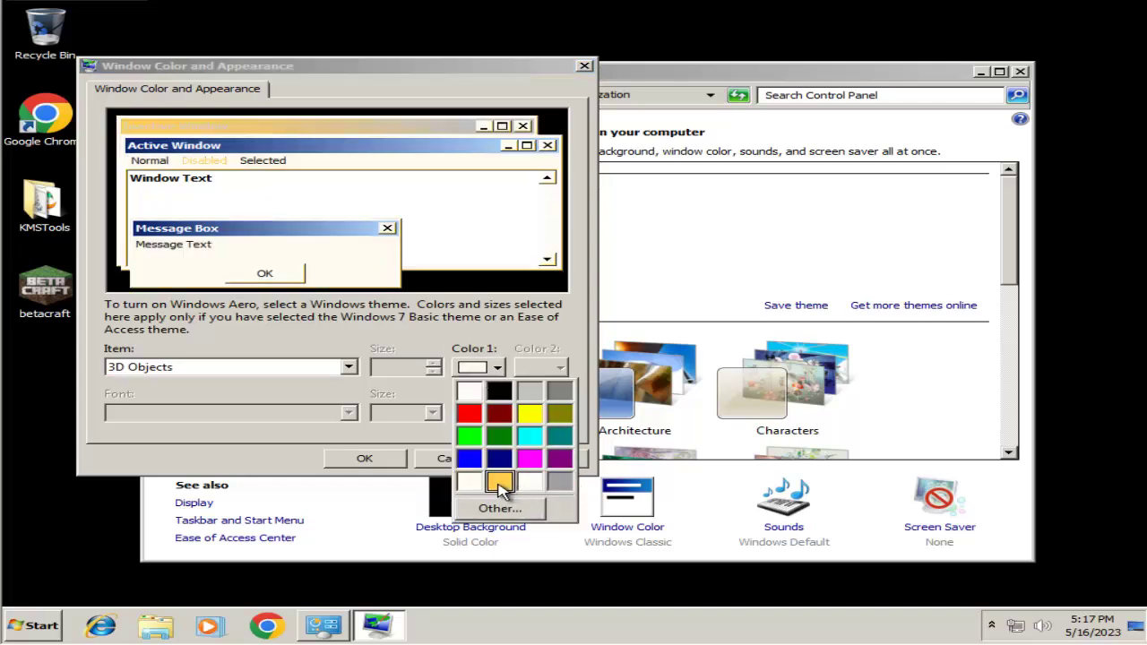
pyautogui.click(472, 483)
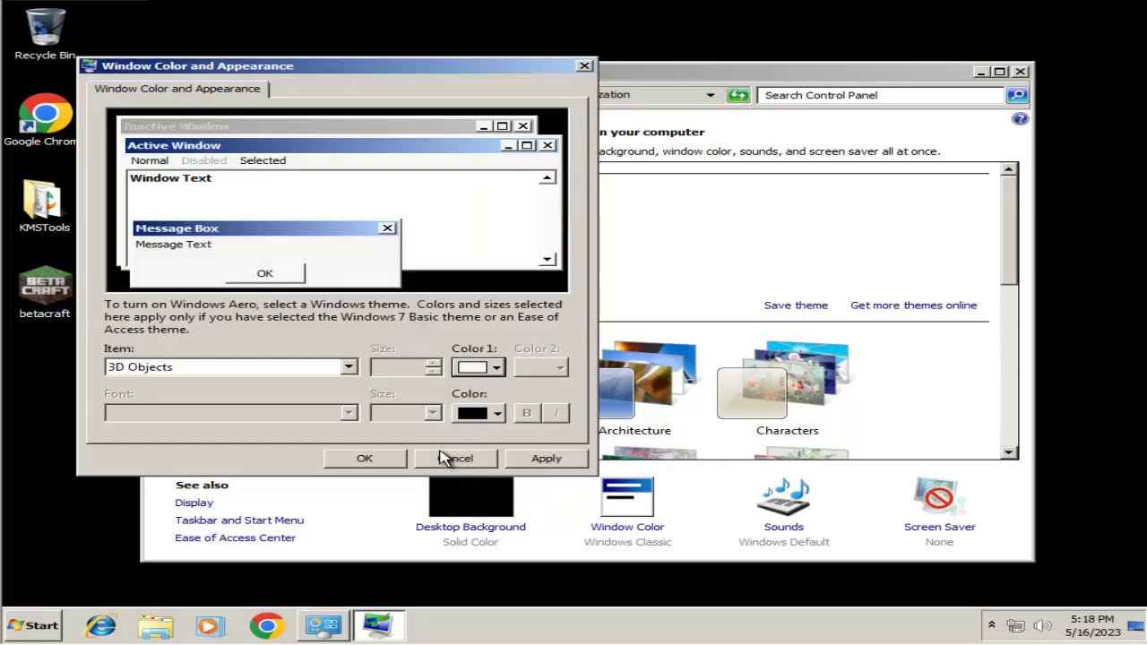
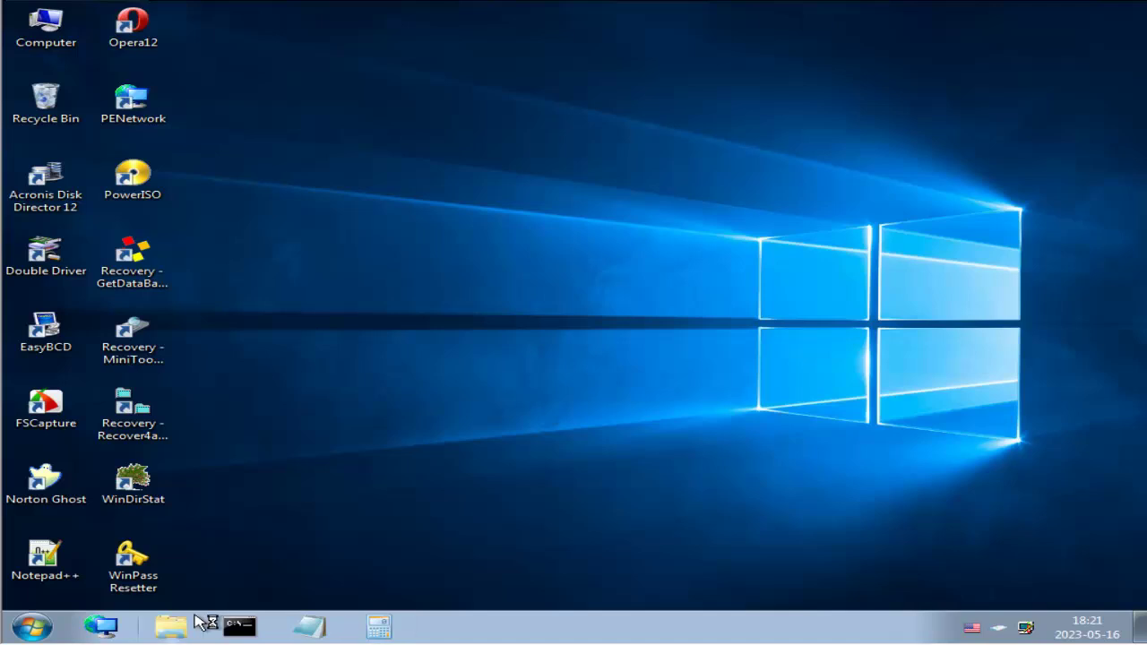
# - Open the System32 folder inside Windows on Local Disk (C:)
pyautogui.click(191, 626)
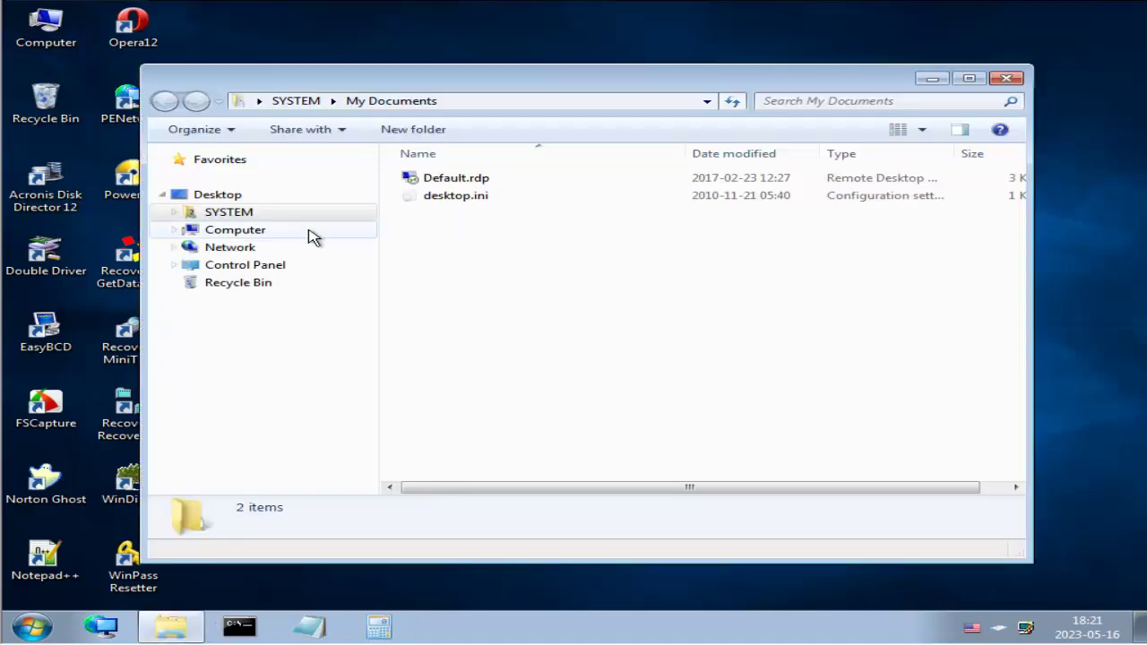
pyautogui.click(242, 232)
pyautogui.doubleClick(730, 199)
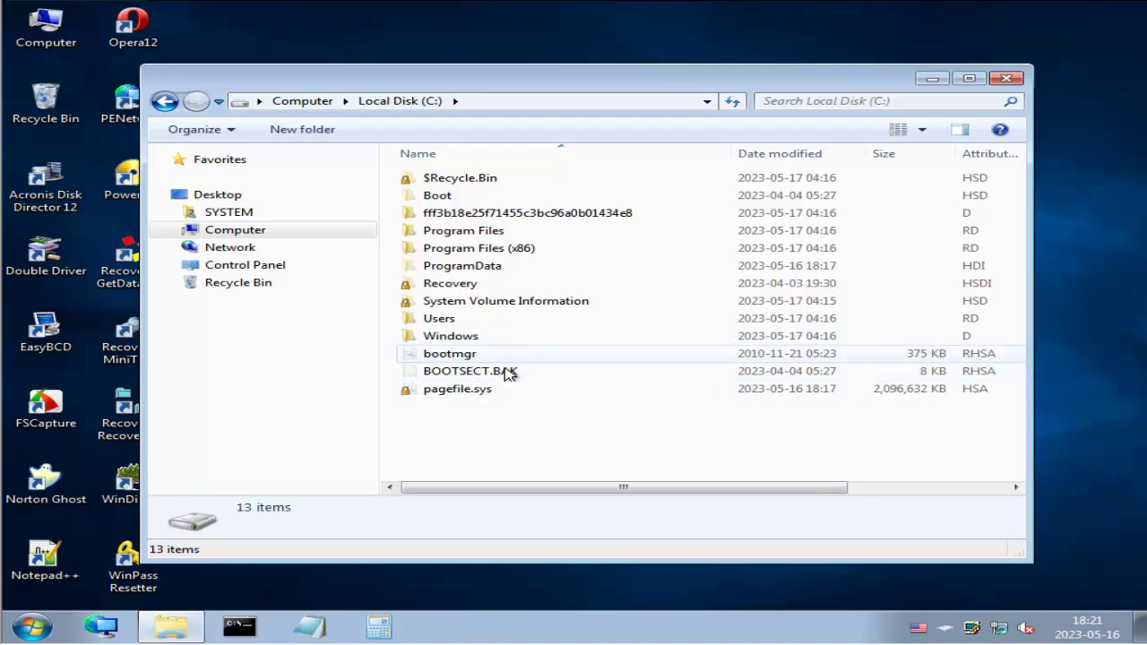
pyautogui.doubleClick(460, 340)
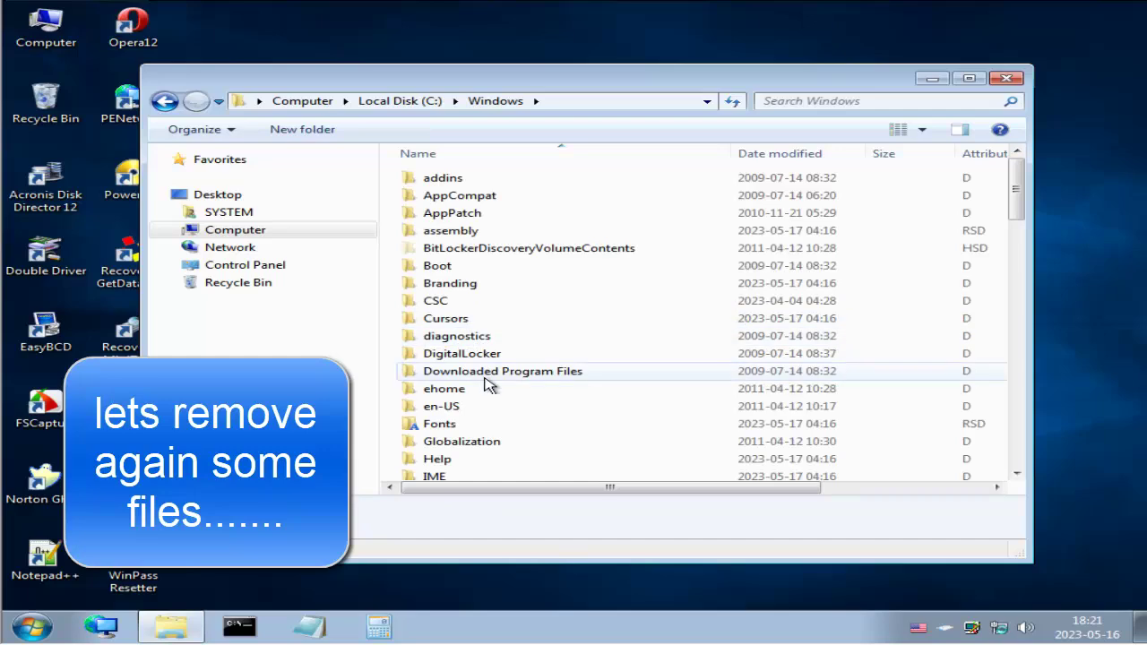
pyautogui.scroll(-4, 448, 372)
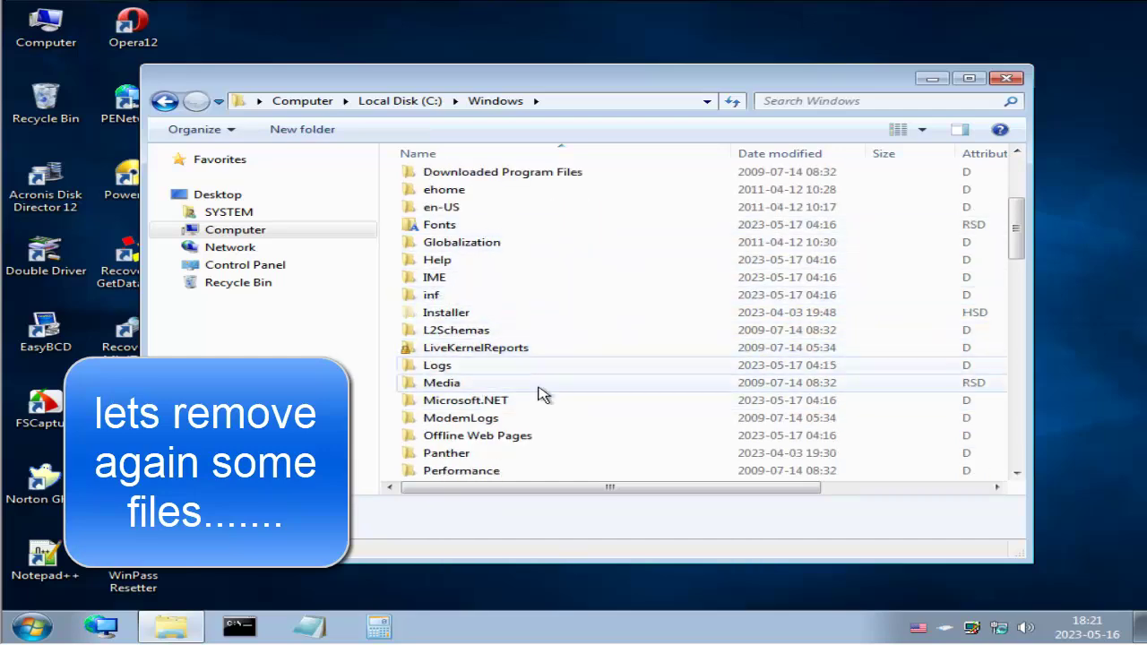
pyautogui.scroll(-9, 512, 409)
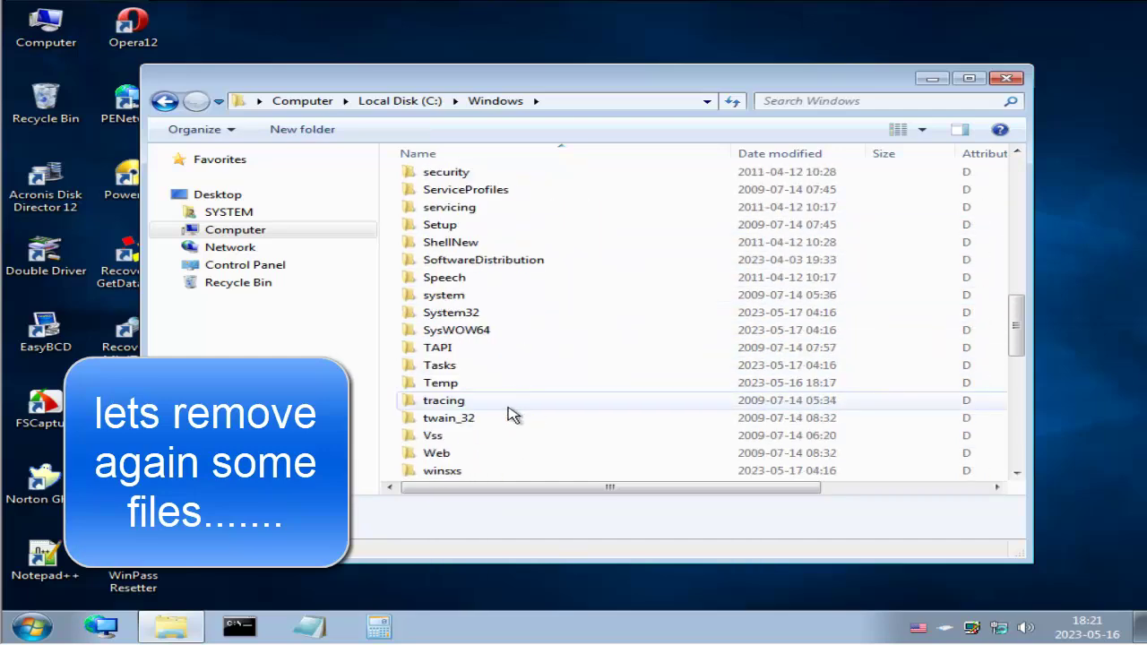
pyautogui.doubleClick(514, 312)
# - Open background.bmp from the oobe folder and move its viewer aside to look through the folder's files
pyautogui.click(516, 302)
pyautogui.write('oobe')
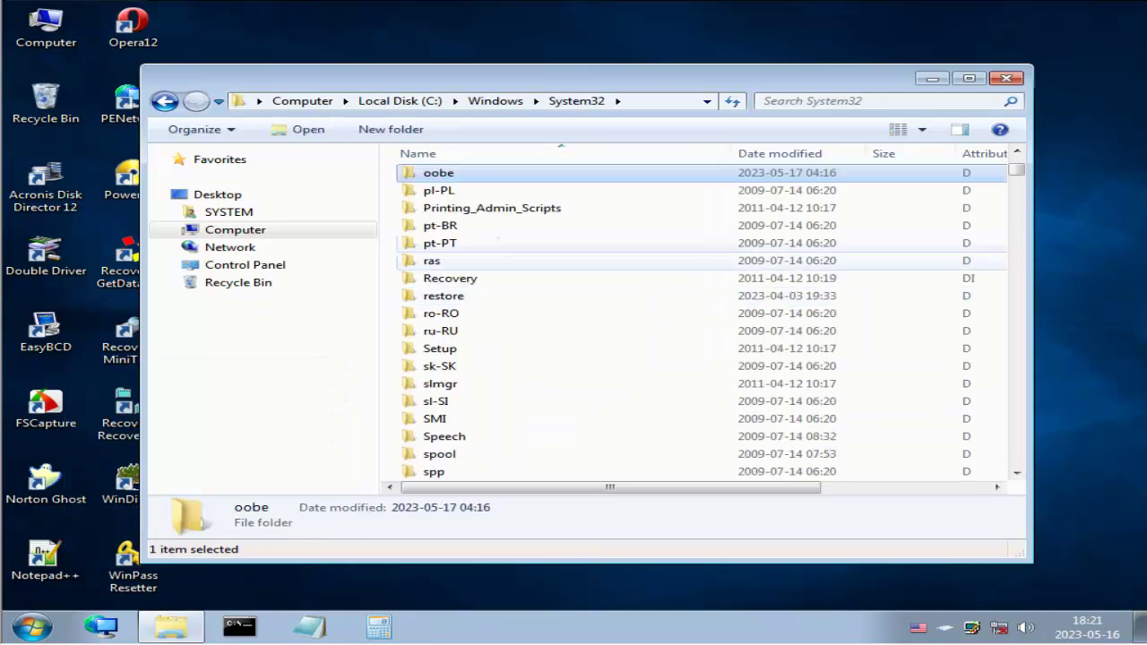
pyautogui.doubleClick(468, 179)
pyautogui.doubleClick(491, 217)
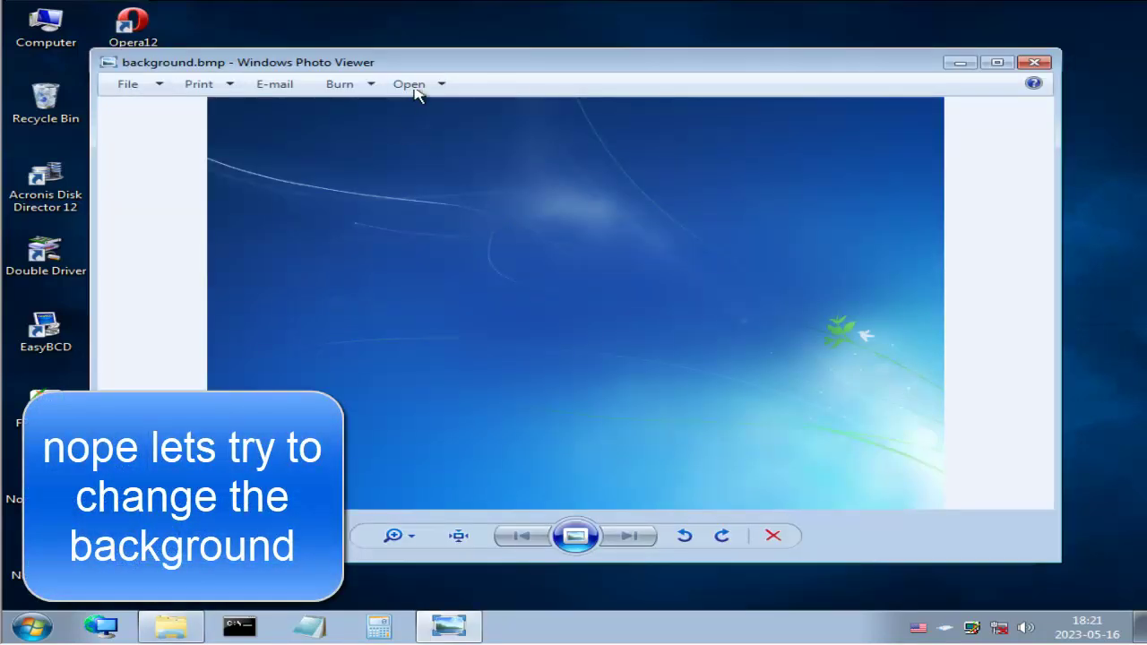
pyautogui.moveTo(443, 62); pyautogui.dragTo(606, 509)
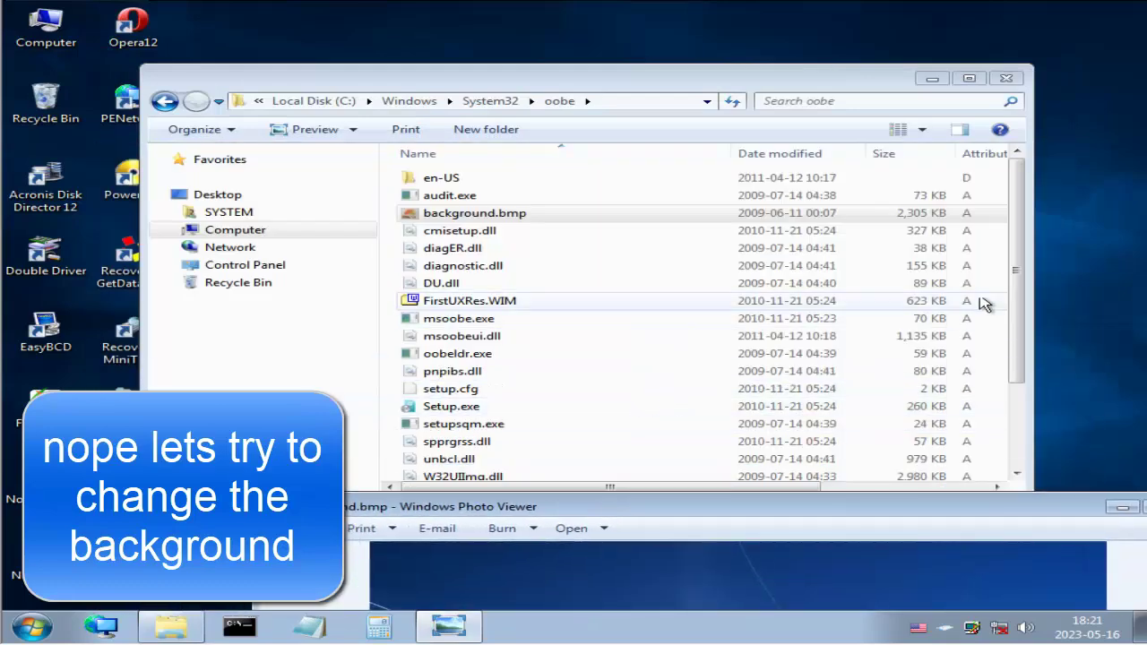
pyautogui.moveTo(1016, 290); pyautogui.dragTo(1013, 402)
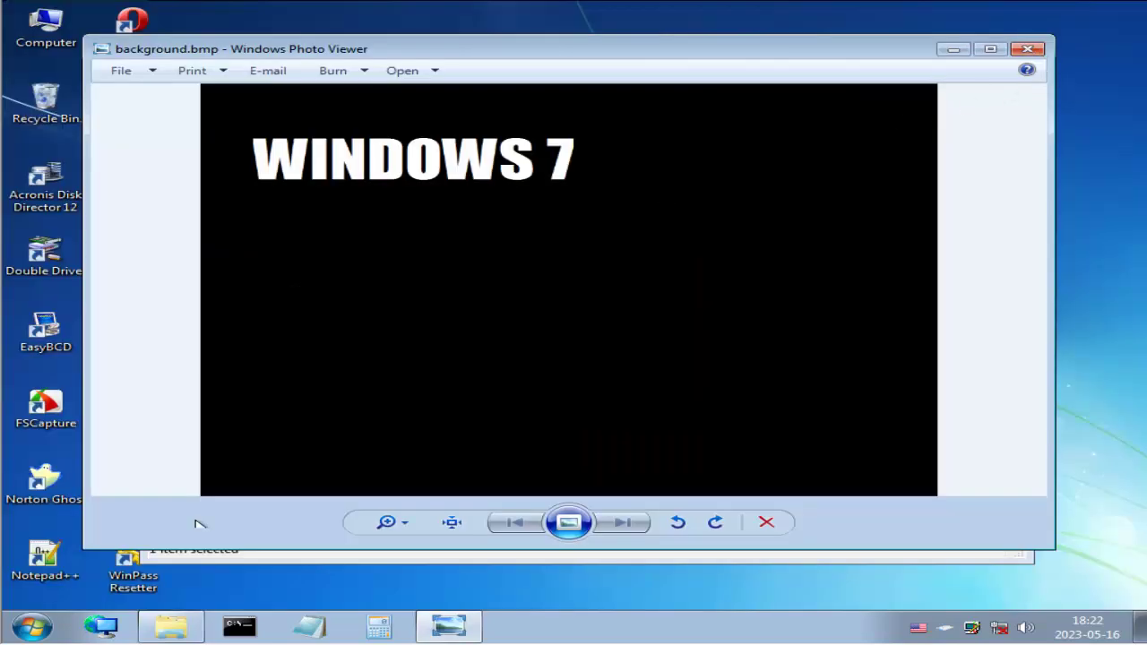
# - Restart from the PE into Windows 7, cancel the activation window and restart the machine again
pyautogui.click(31, 627)
pyautogui.click(458, 561)
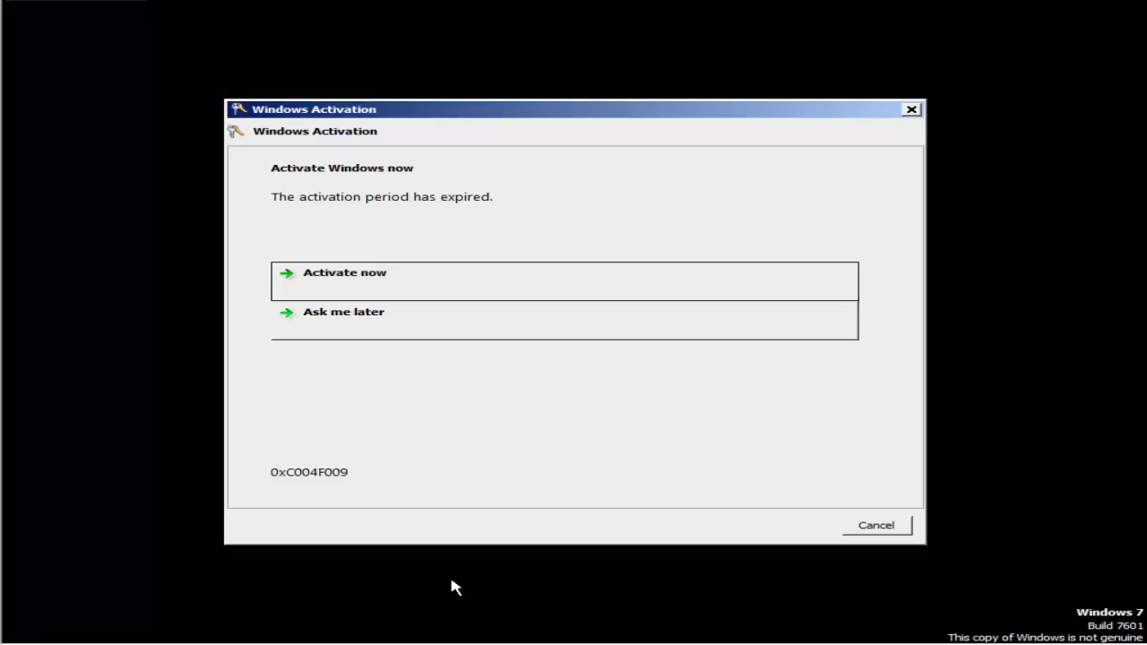
pyautogui.click(876, 525)
pyautogui.click(61, 620)
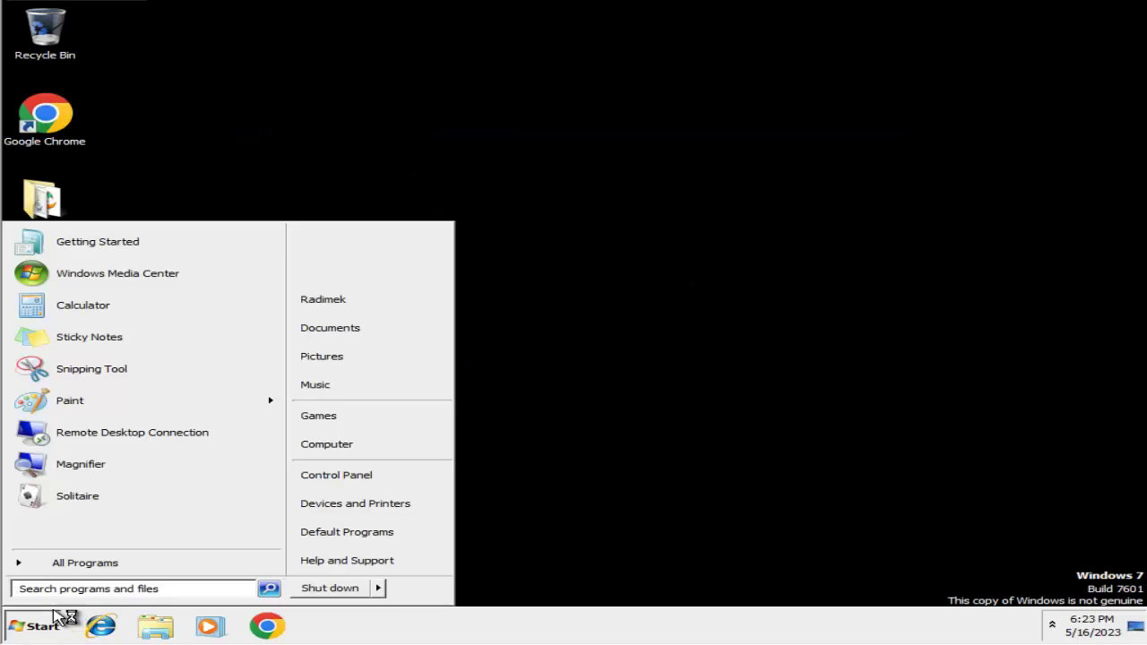
pyautogui.click(380, 588)
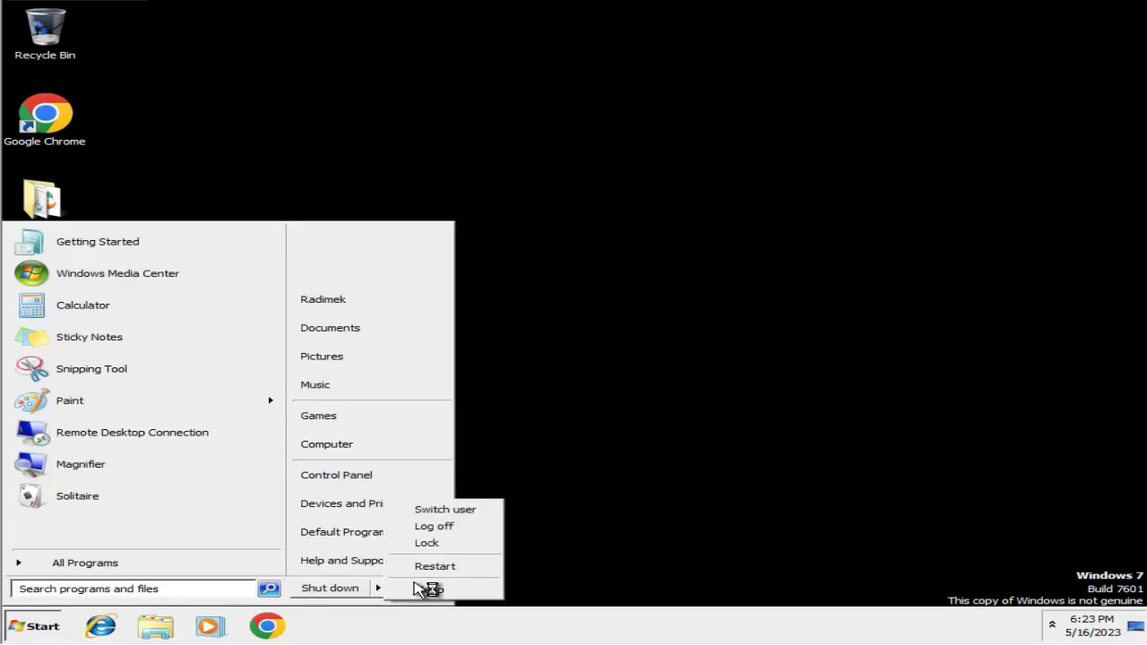
pyautogui.click(437, 567)
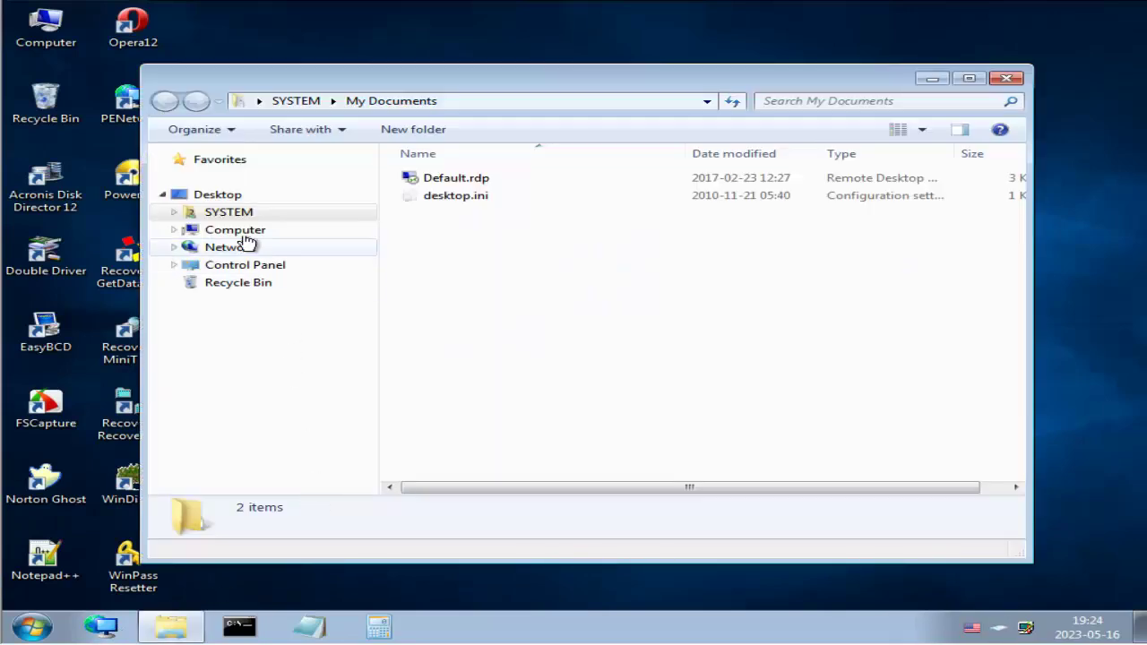
# - Open the Fonts folder inside Windows on Local Disk (C:) and select all font files
pyautogui.click(234, 231)
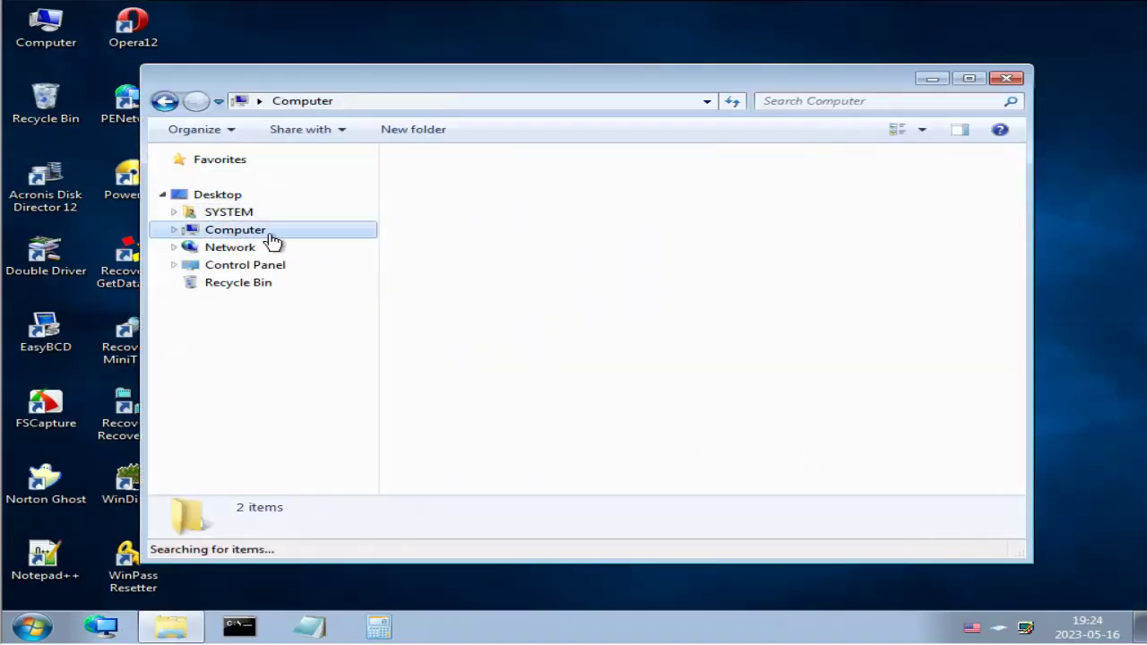
pyautogui.doubleClick(814, 194)
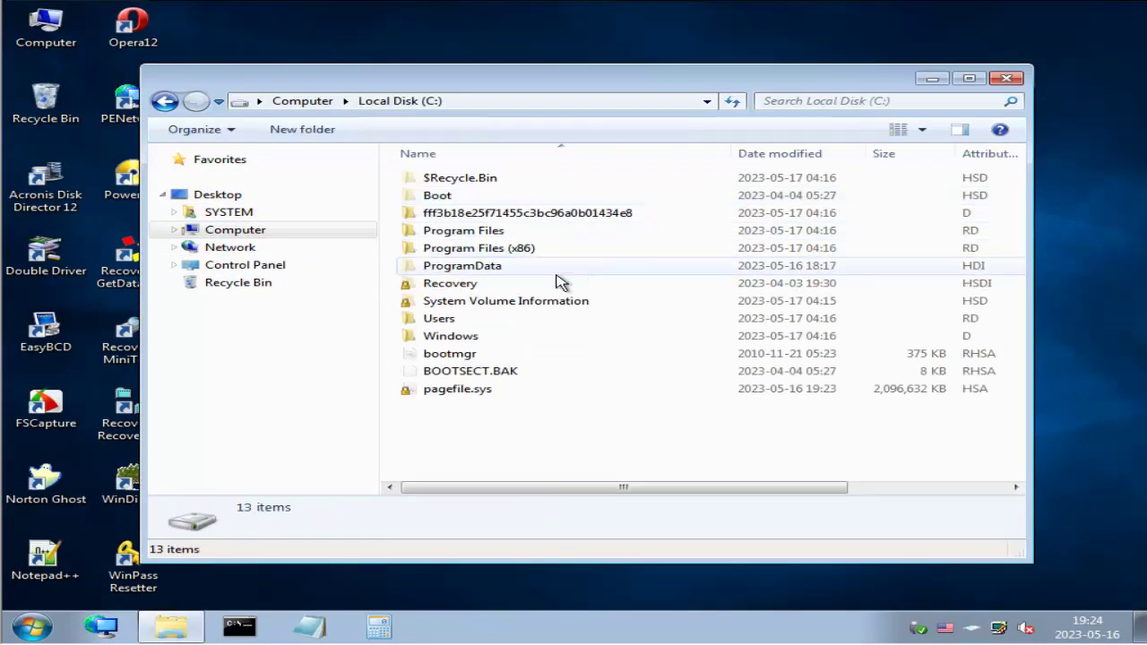
pyautogui.doubleClick(462, 339)
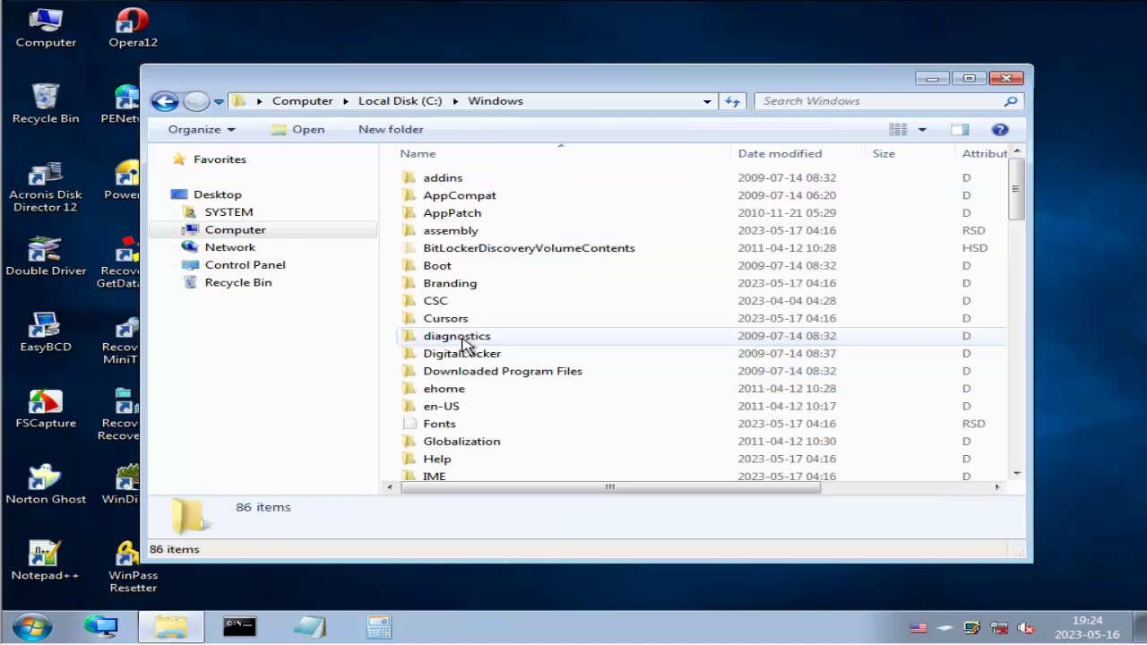
pyautogui.doubleClick(452, 425)
pyautogui.click(498, 373)
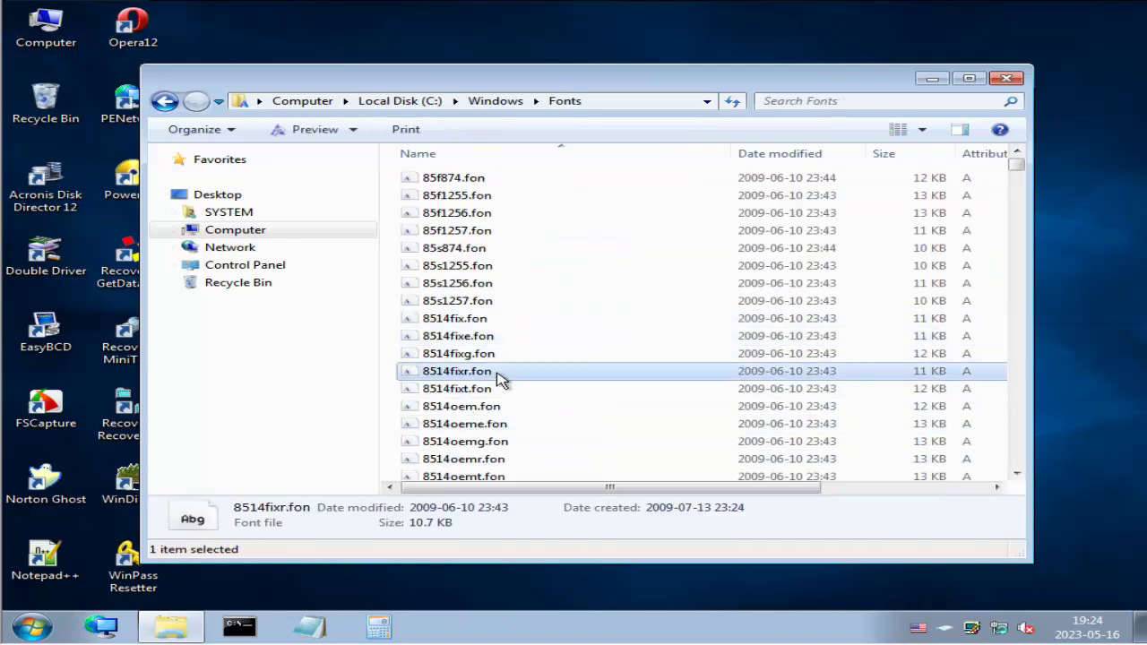
pyautogui.scroll(-3, 533, 376)
pyautogui.hotkey('ctrl', 'a')
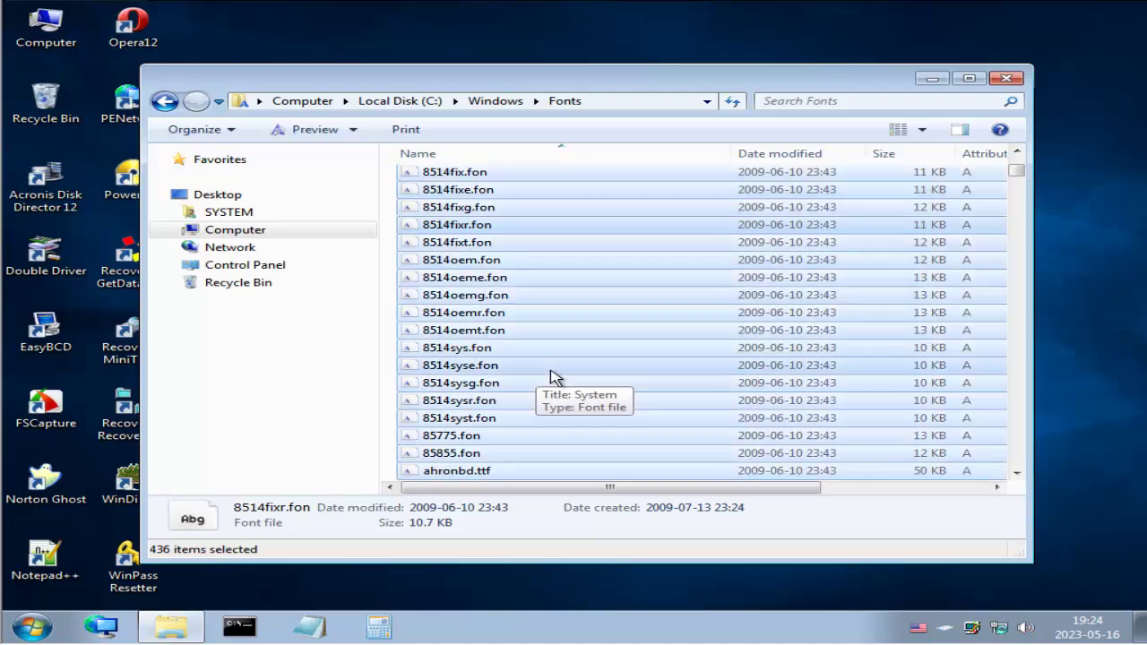
# - Exclude vgasyst.fon from the font selection and show the files in a compact multi-column layout
pyautogui.scroll(-20, 545, 377)
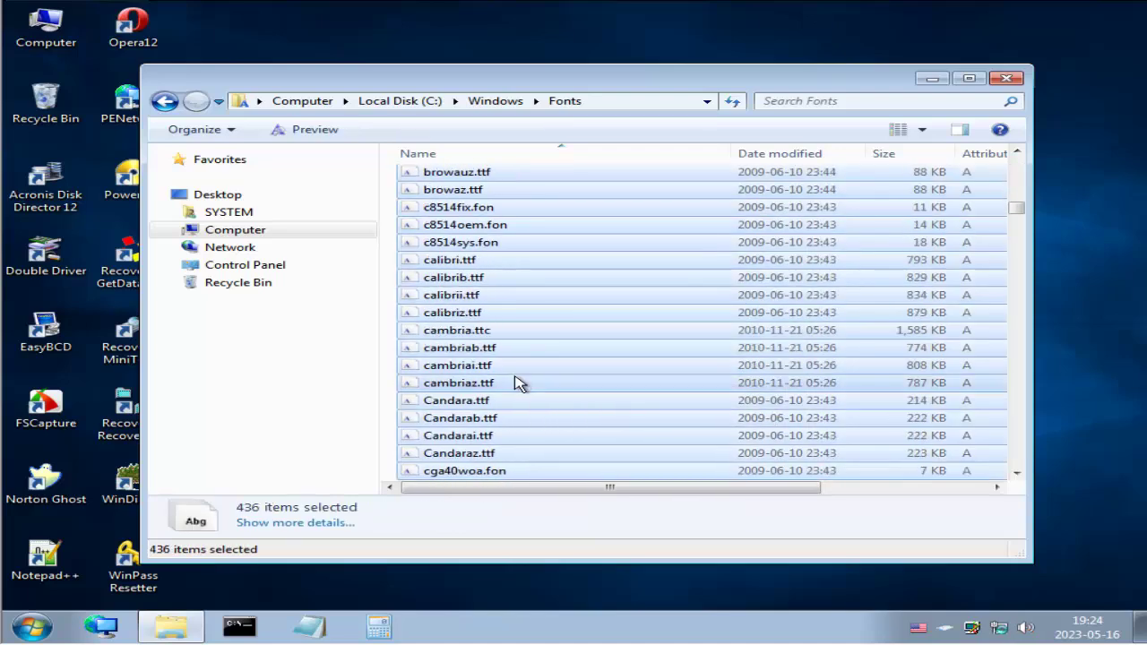
pyautogui.scroll(2, 503, 399)
pyautogui.scroll(-20, 497, 401)
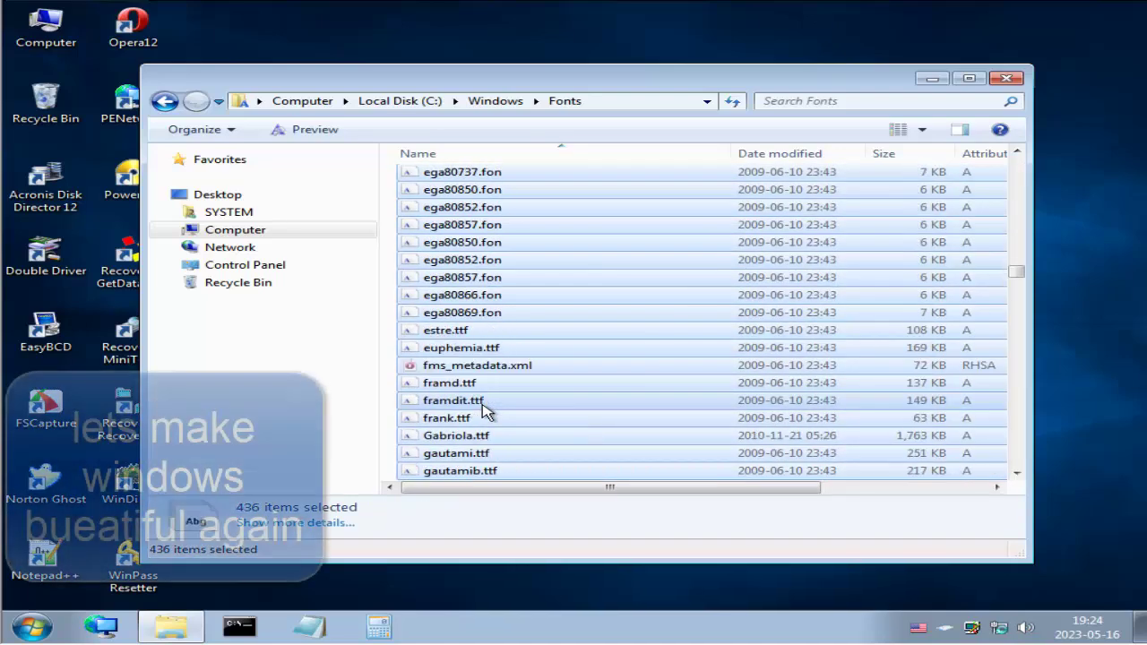
pyautogui.scroll(1, 483, 408)
pyautogui.scroll(-20, 484, 408)
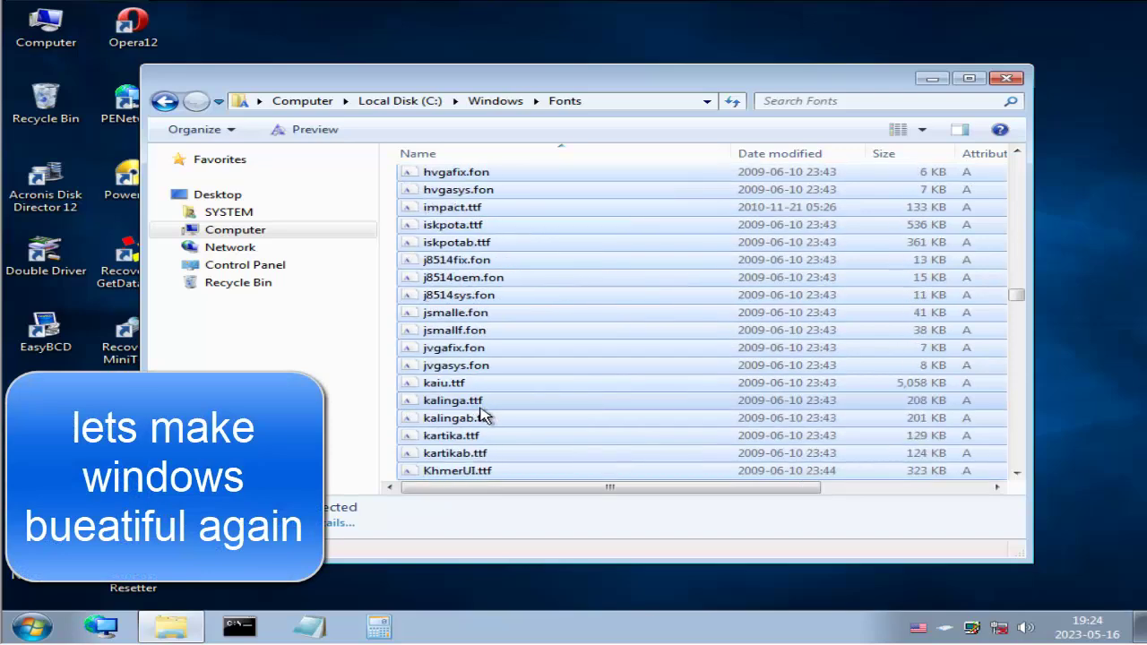
pyautogui.scroll(-20, 483, 416)
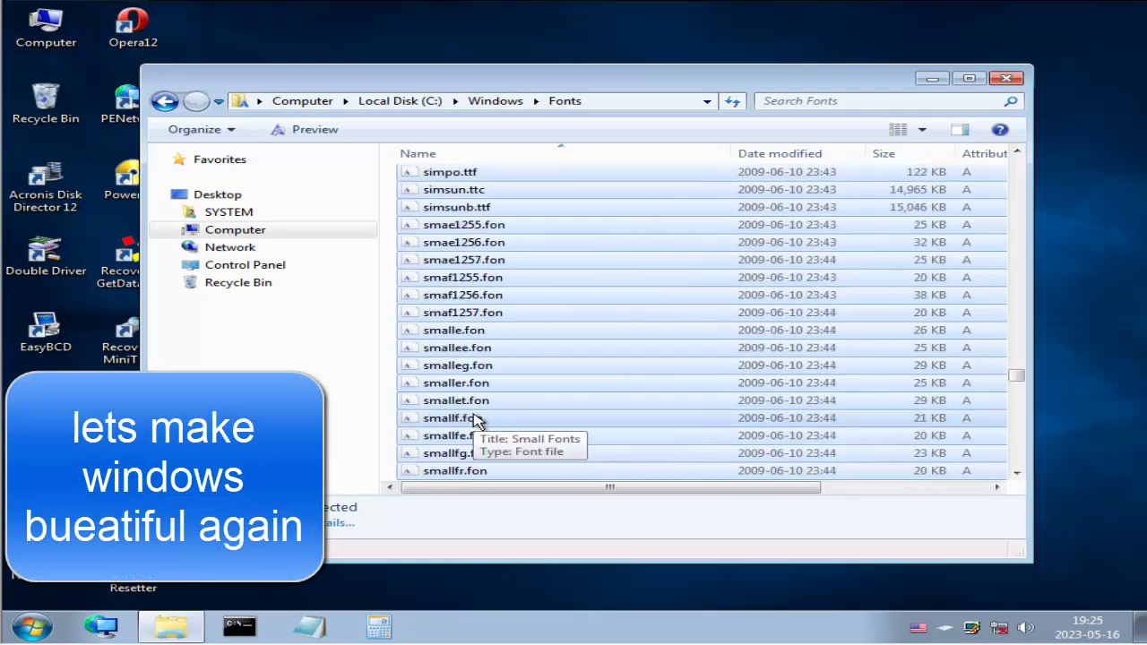
pyautogui.scroll(-15, 479, 428)
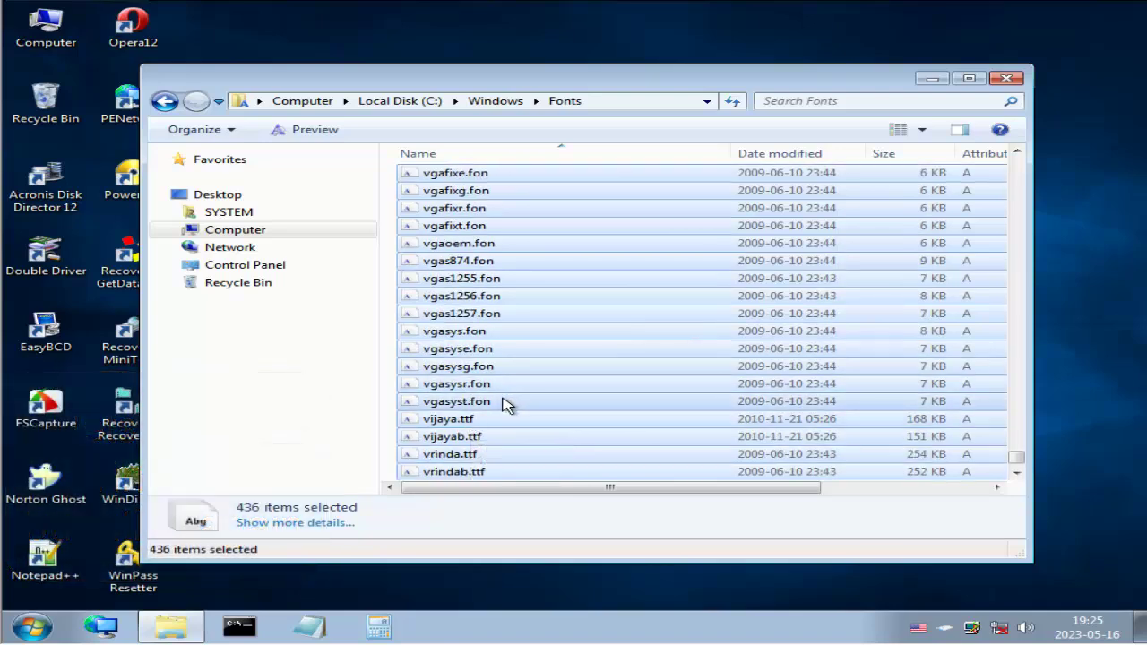
pyautogui.keyDown('ctrl'); pyautogui.click(501, 402); pyautogui.keyUp('ctrl')
pyautogui.keyDown('ctrl'); pyautogui.scroll(3, 507, 374); pyautogui.keyUp('ctrl')
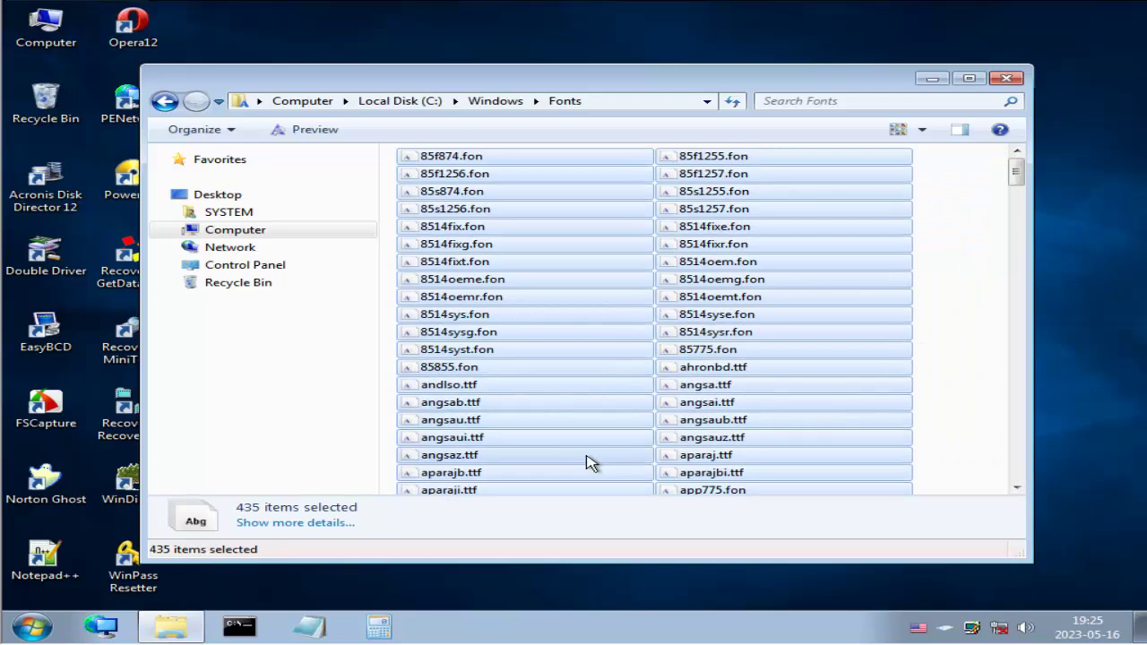
# - Exclude the fonts from vga737.fon through vgasyst.fon from the selection and delete the remaining selected fonts
pyautogui.scroll(-6, 588, 463)
pyautogui.moveTo(1015, 202); pyautogui.dragTo(1035, 517)
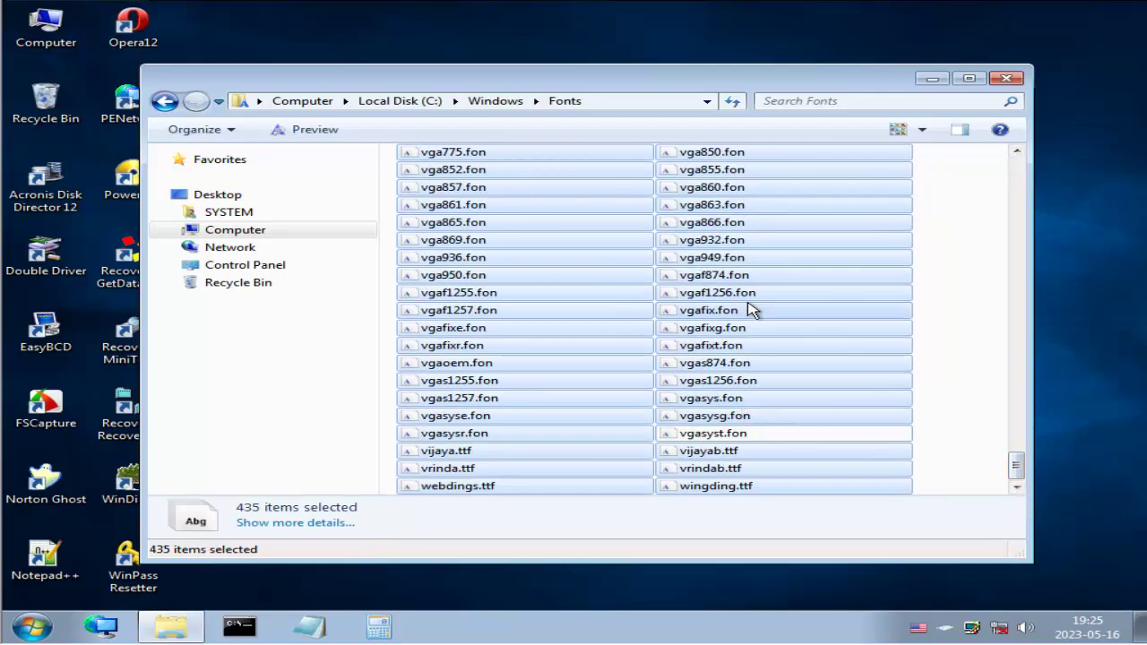
pyautogui.scroll(1, 751, 310)
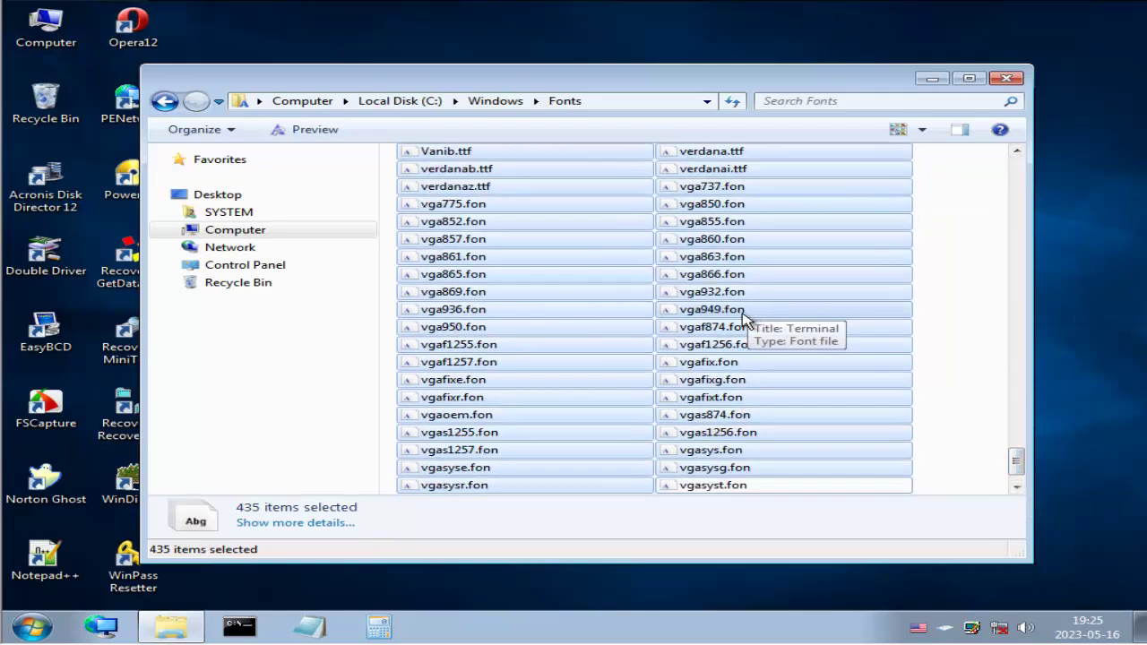
pyautogui.keyDown('ctrl'); pyautogui.keyDown('shift'); pyautogui.click(718, 186); pyautogui.keyUp('shift'); pyautogui.keyUp('ctrl')
pyautogui.scroll(-1, 733, 335)
pyautogui.scroll(1, 733, 343)
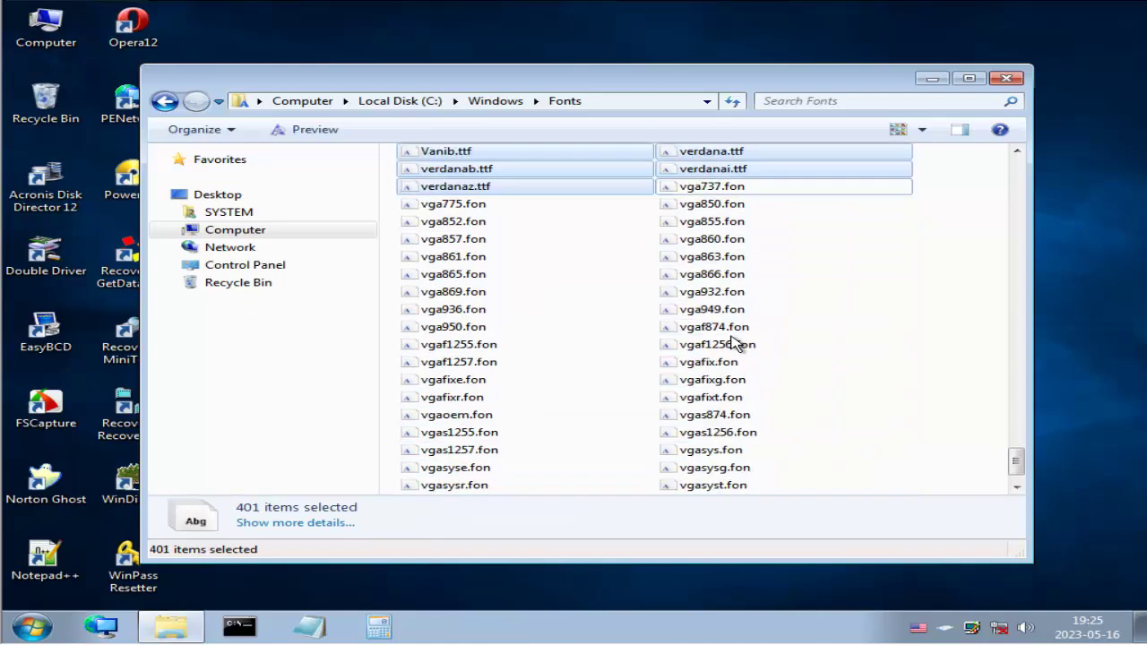
pyautogui.press('Delete')
pyautogui.click(674, 326)
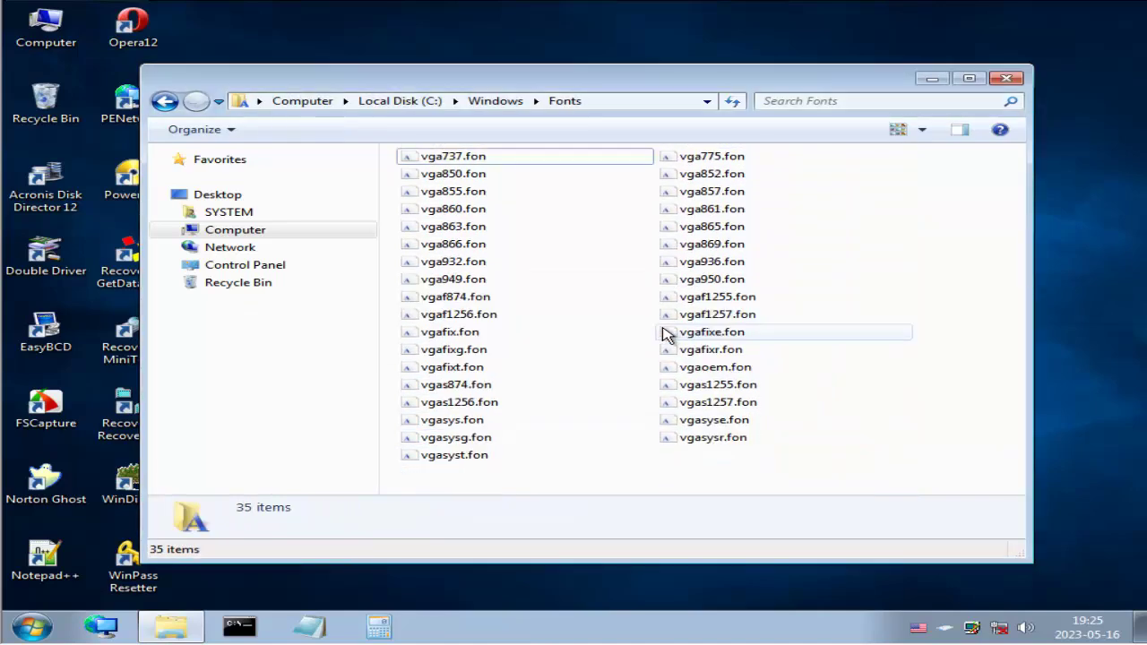
# - Look through the fff3b18e25f71455c3bc96a0b01434e8 folder on Local Disk (C:), including its 3082 subfolder
pyautogui.click(495, 101)
pyautogui.click(399, 101)
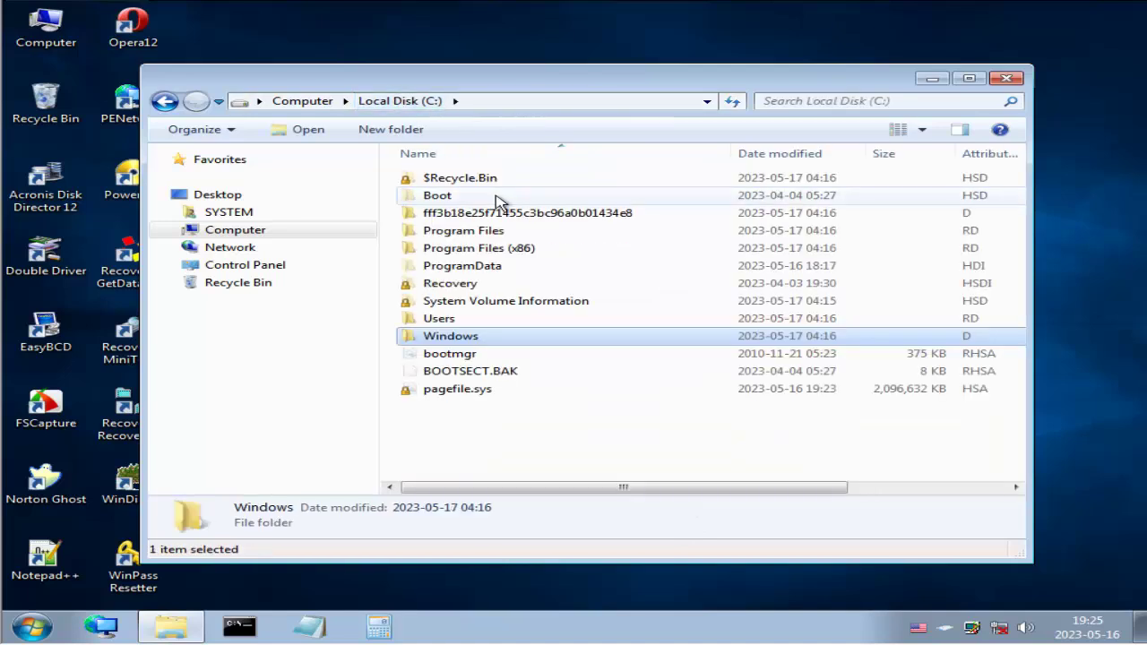
pyautogui.doubleClick(488, 214)
pyautogui.scroll(-5, 546, 284)
pyautogui.doubleClick(546, 304)
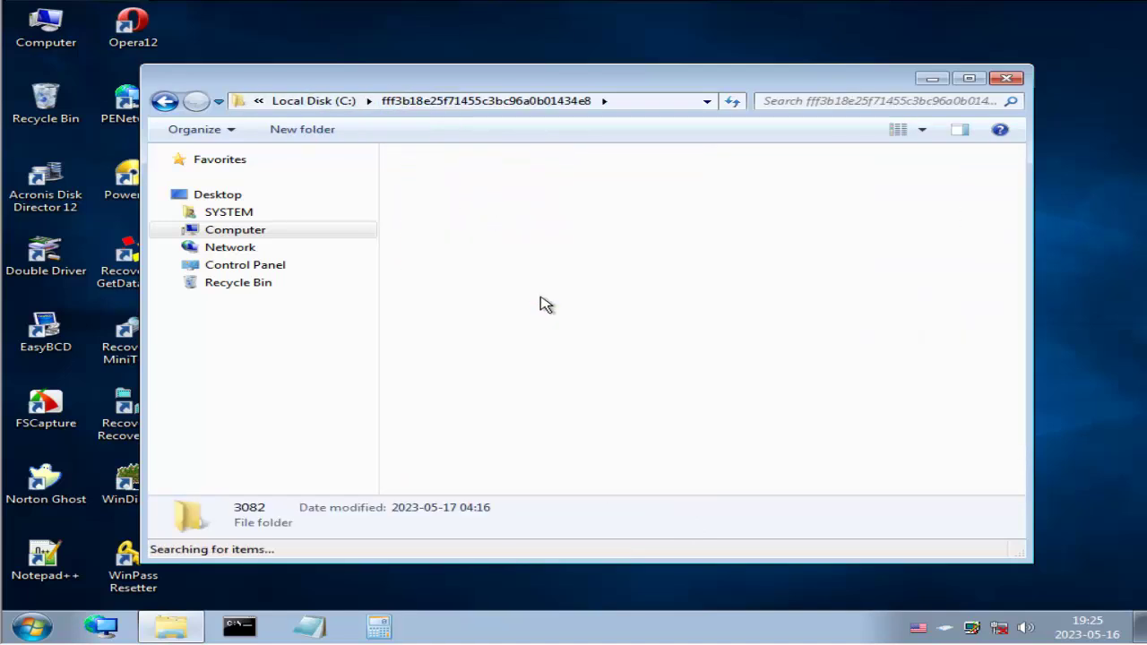
pyautogui.click(527, 102)
pyautogui.scroll(-5, 578, 326)
pyautogui.click(515, 279)
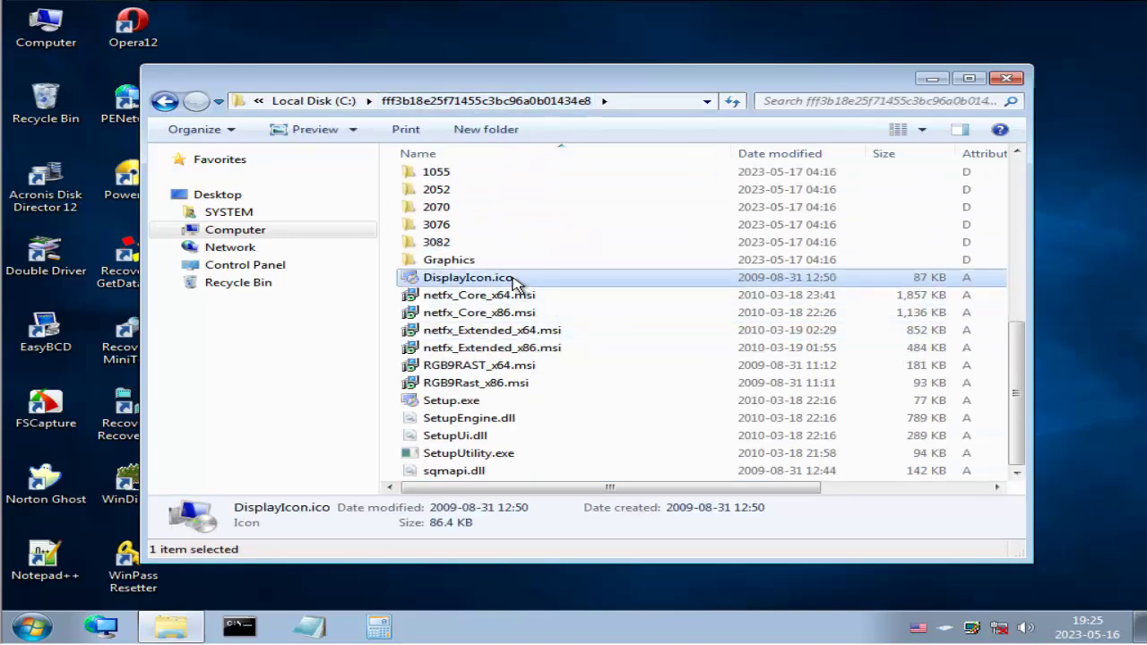
pyautogui.click(314, 101)
# - Open the personal profile folder in Users and permanently delete all its contents
pyautogui.doubleClick(475, 271)
pyautogui.doubleClick(461, 213)
pyautogui.hotkey('ctrl', 'a')
pyautogui.hotkey('shift', 'Delete')
# - Select the Default and Public folders in Users and delete them
pyautogui.click(482, 101)
pyautogui.click(457, 196)
pyautogui.keyDown('ctrl'); pyautogui.click(465, 179); pyautogui.keyUp('ctrl')
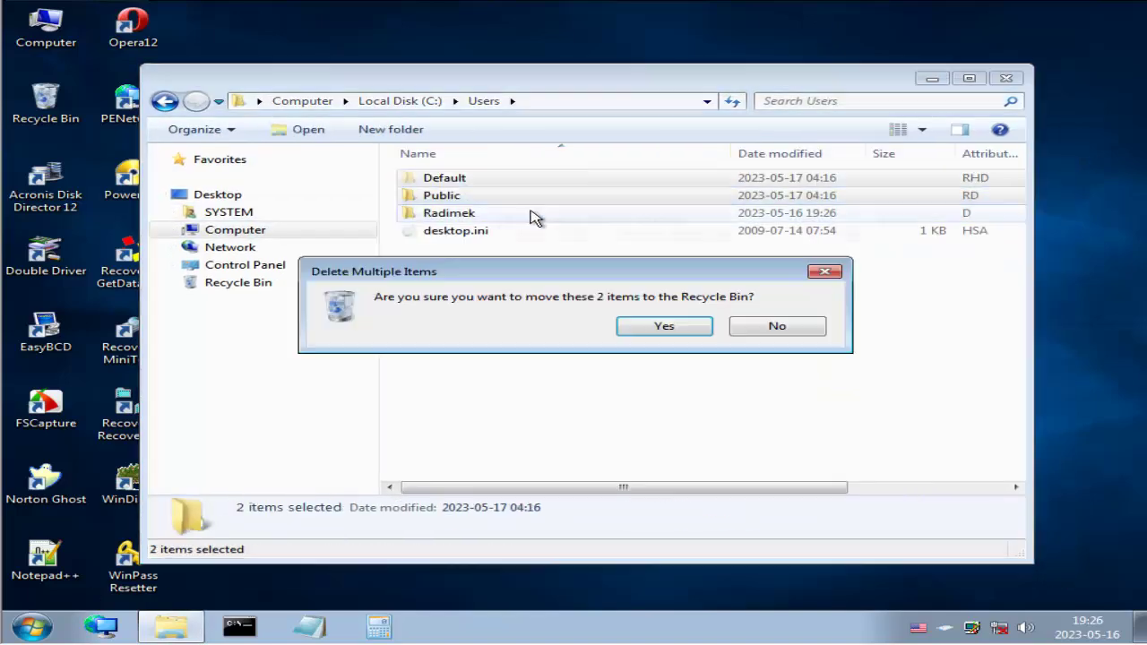
# - Open the Windows folder on Local Disk (C:) and delete some of its contents
pyautogui.click(400, 101)
pyautogui.doubleClick(474, 288)
pyautogui.doubleClick(474, 387)
pyautogui.click(501, 102)
pyautogui.scroll(-20, 582, 358)
pyautogui.press('Delete')
pyautogui.click(685, 326)
pyautogui.click(737, 376)
pyautogui.hotkey('shift', 'Delete')
pyautogui.click(553, 388)
# - Select language folders in System32, including ro-RO and ru-RU, and permanently delete them
pyautogui.click(475, 314)
pyautogui.keyDown('ctrl'); pyautogui.click(475, 332); pyautogui.keyUp('ctrl')
pyautogui.keyDown('ctrl'); pyautogui.click(473, 386); pyautogui.keyUp('ctrl')
pyautogui.scroll(-12, 471, 399)
pyautogui.keyDown('ctrl'); pyautogui.click(459, 386); pyautogui.keyUp('ctrl')
pyautogui.keyDown('ctrl'); pyautogui.click(488, 384); pyautogui.keyUp('ctrl')
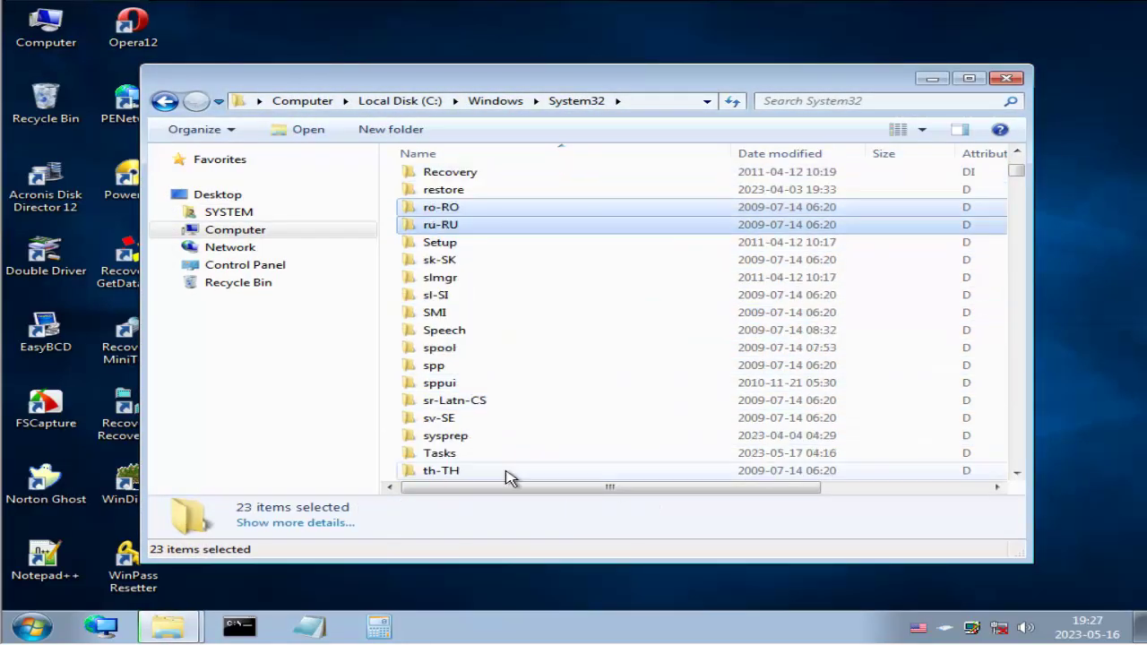
pyautogui.hotkey('shift', 'Delete')
# - Search System32 for .mui files and delete all the results
pyautogui.scroll(-15, 703, 330)
pyautogui.click(896, 102)
pyautogui.write('ms')
pyautogui.scroll(-10, 696, 267)
pyautogui.click(978, 102)
pyautogui.write('paintnotepad*.mui')
pyautogui.hotkey('ctrl', 'a')
pyautogui.press('Delete')
# - Close the folder window, check the Recycle Bin and restart the machine
pyautogui.click(1007, 79)
pyautogui.doubleClick(45, 101)
pyautogui.click(1007, 81)
pyautogui.click(32, 627)
pyautogui.click(455, 568)
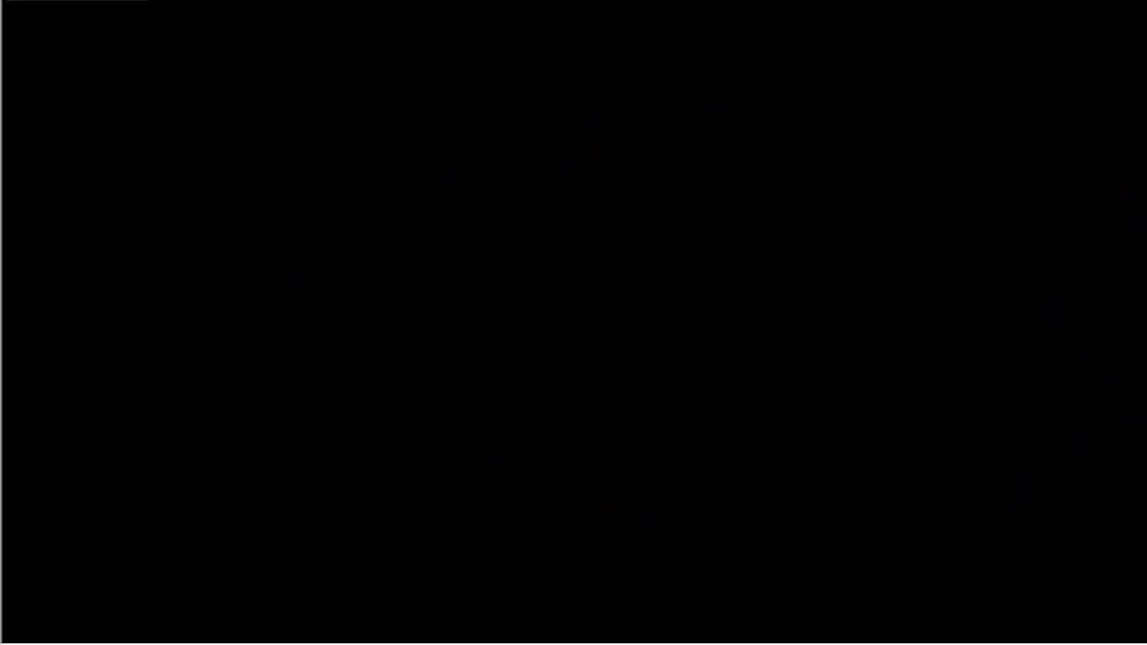